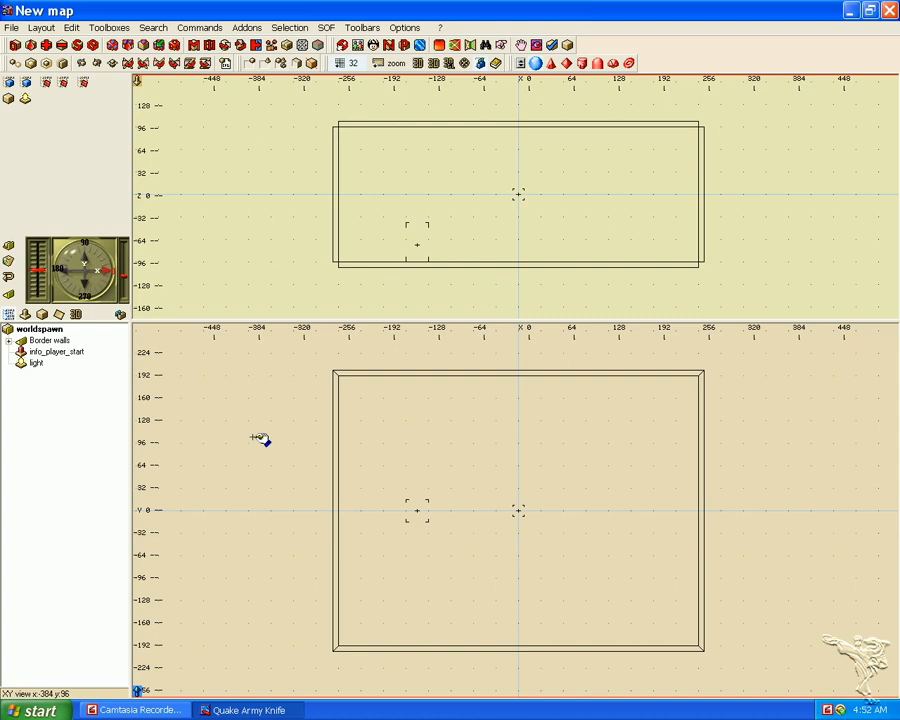
- Enlarge the Border walls group to four times its size, 2112 units wide by 1600 deep, and deselect it
left_click(52, 341)
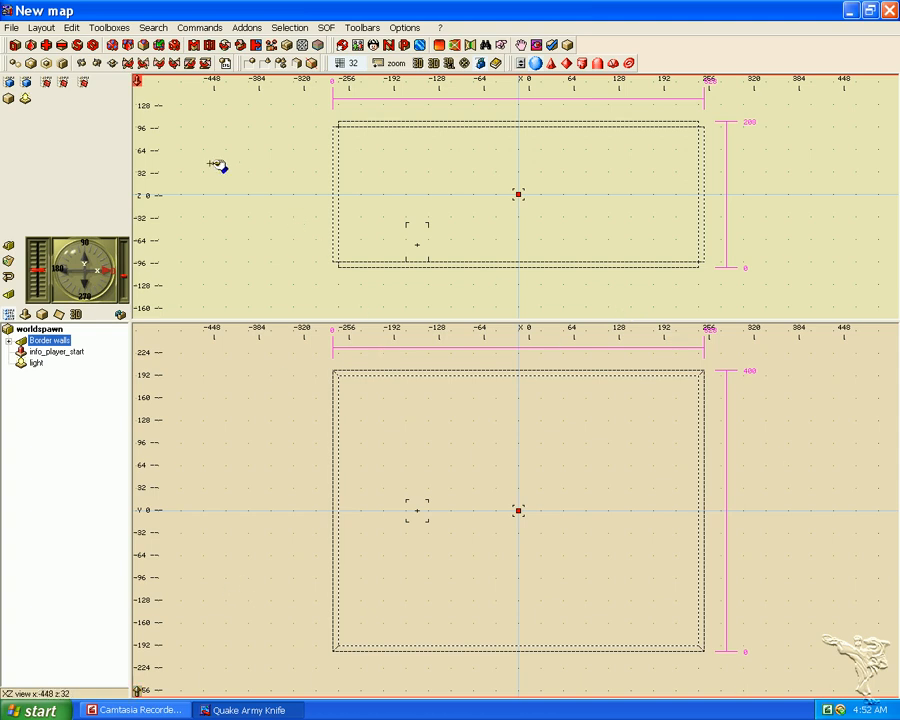
left_click(31, 64)
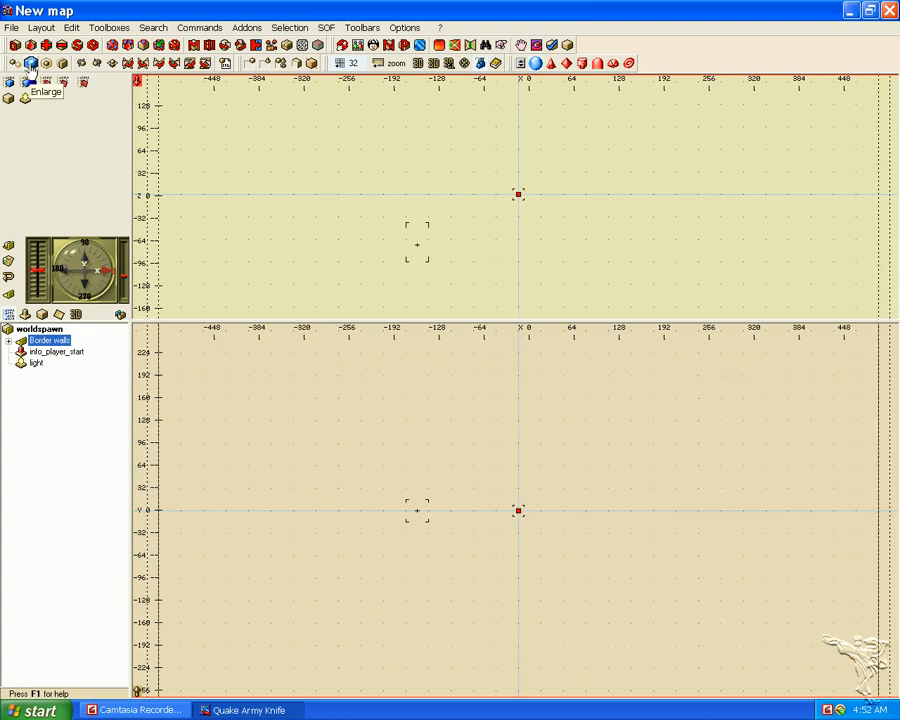
left_click(397, 64)
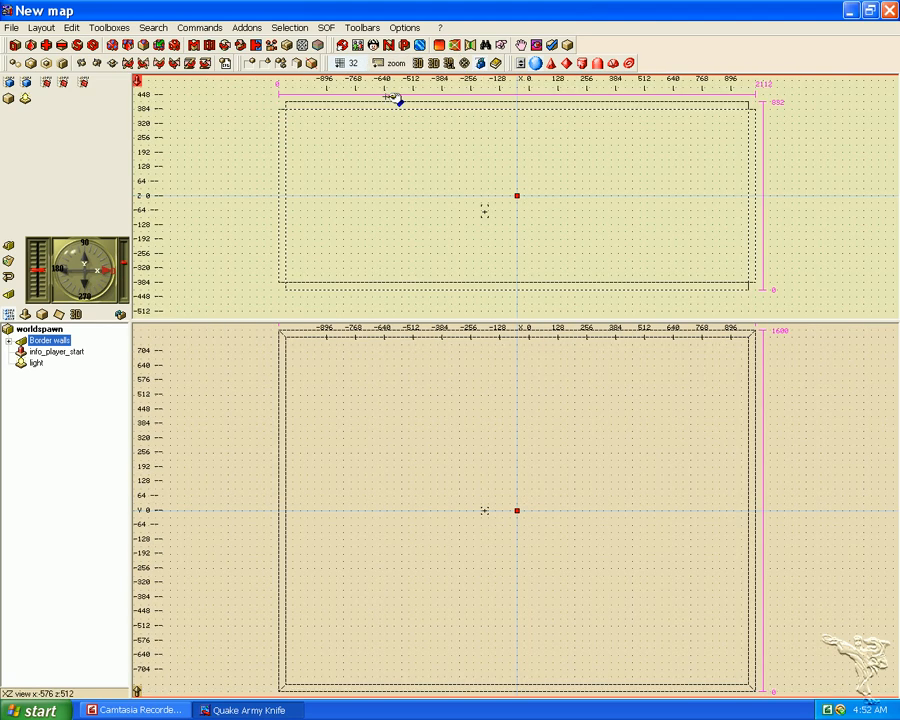
left_click(847, 416)
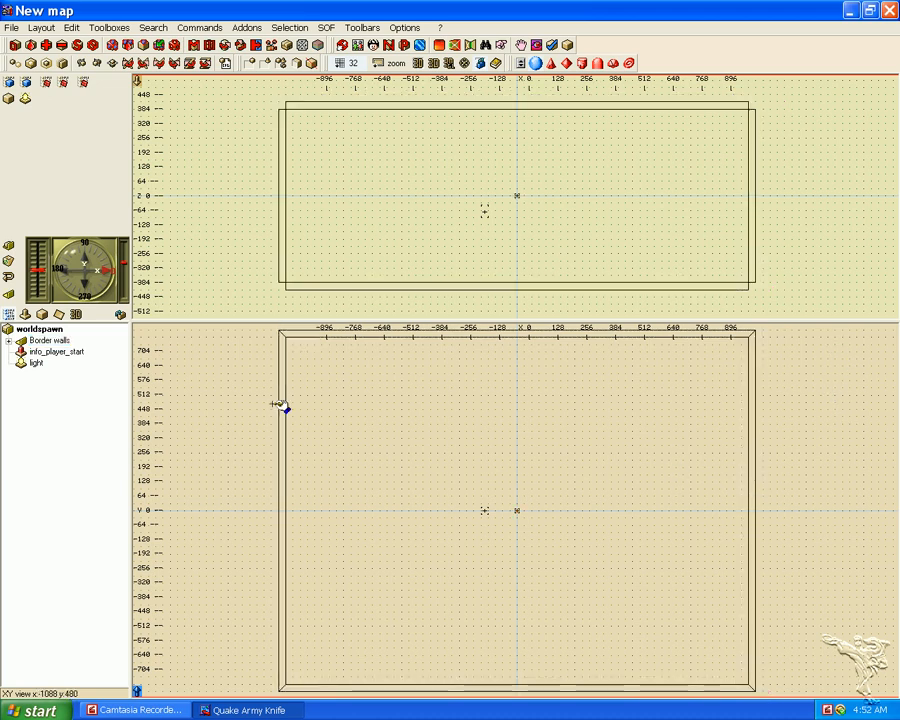
left_click(122, 268)
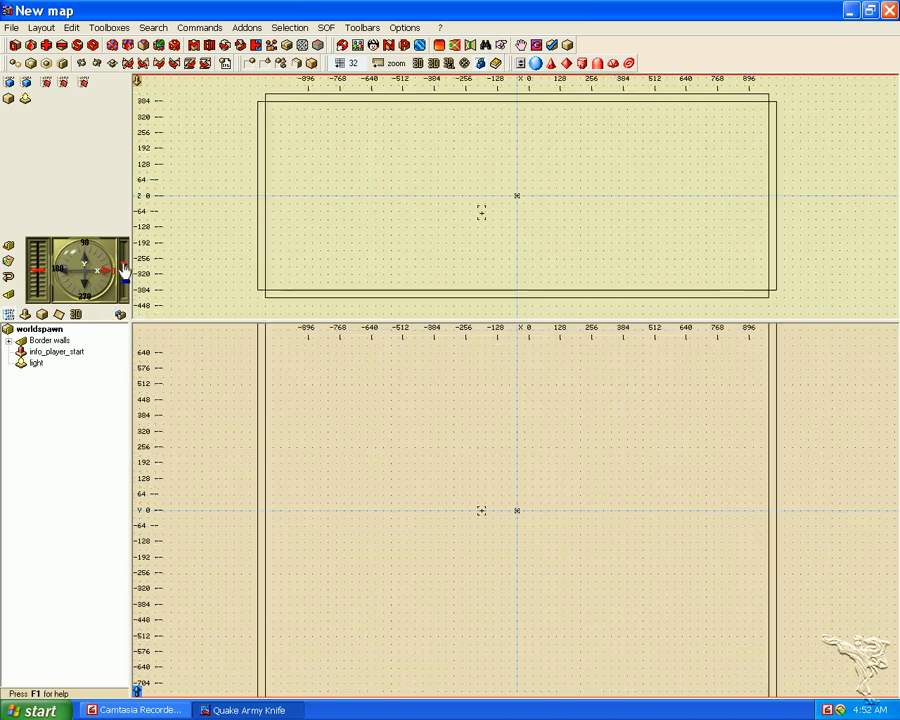
left_click(122, 268)
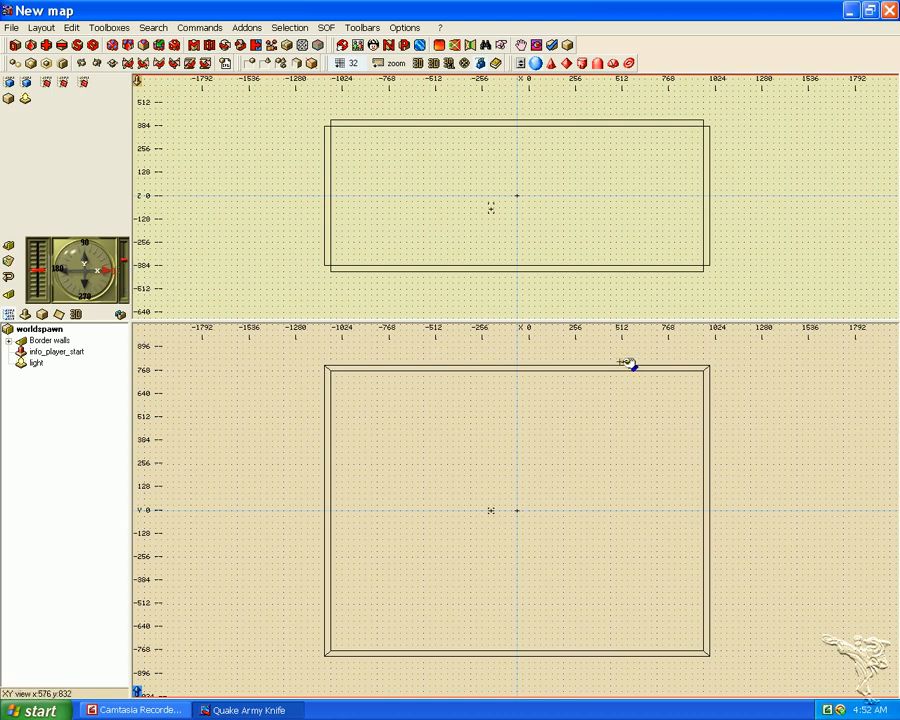
- Widen the room's ceiling and floor slabs to 2368 units by extending their west and east faces equally
left_click(575, 484)
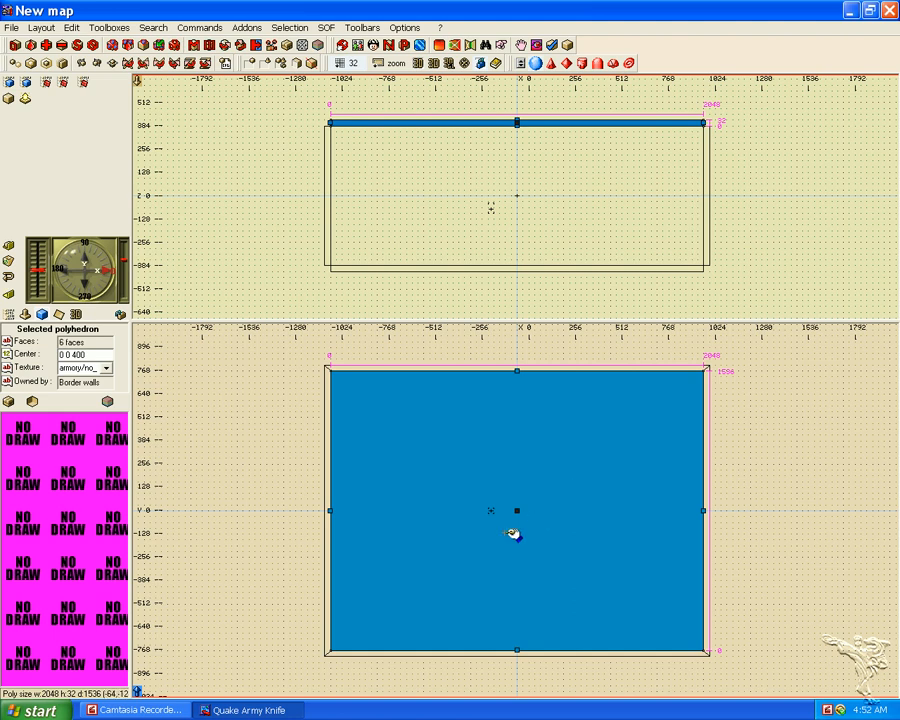
left_click_drag(335, 511, 302, 510)
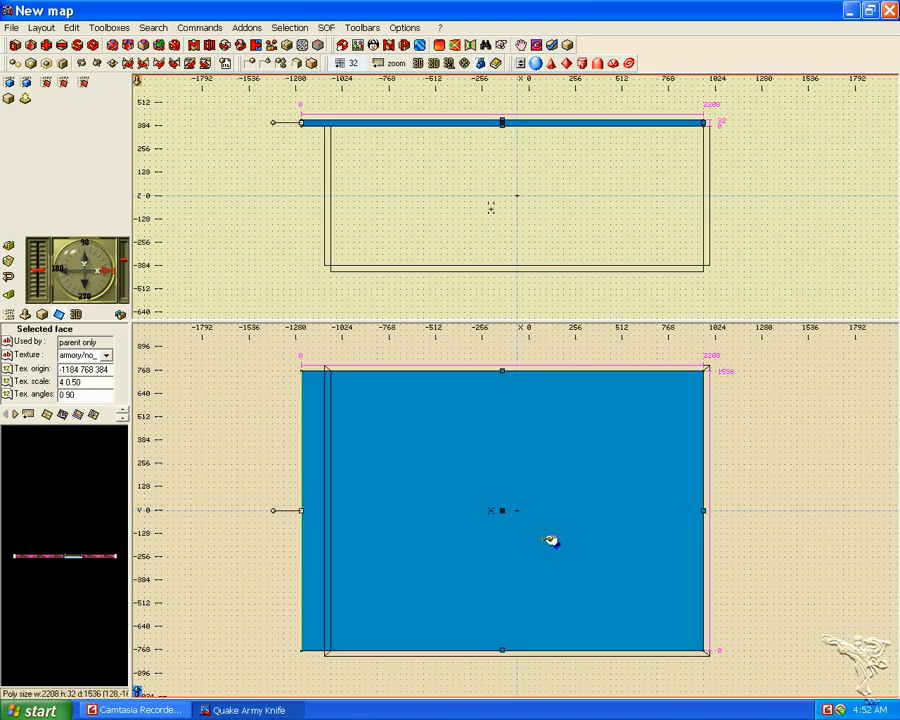
left_click_drag(708, 511, 736, 511)
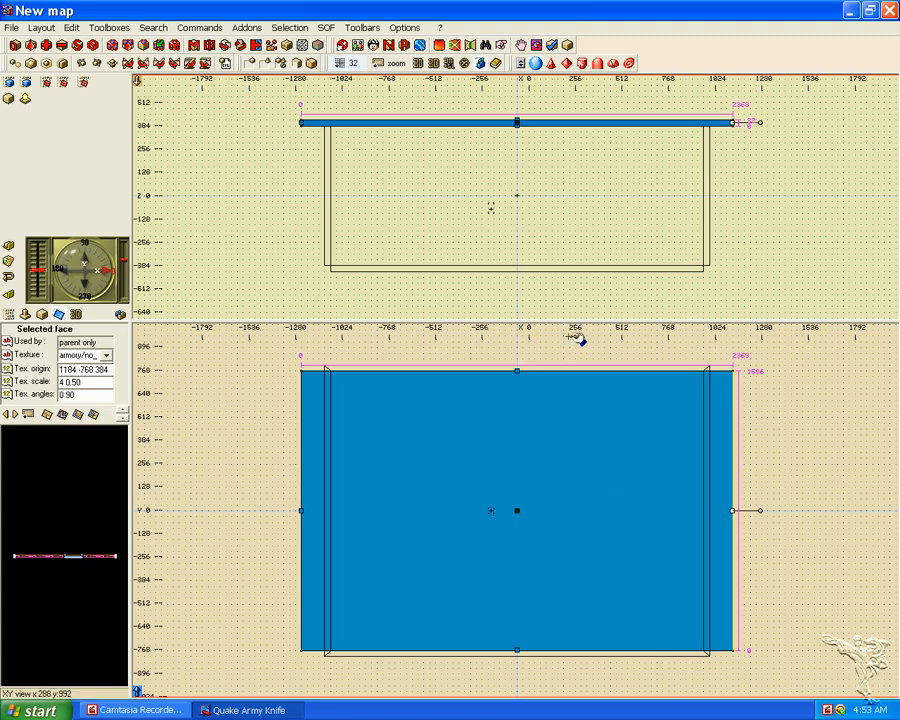
left_click(580, 480)
left_click(580, 480)
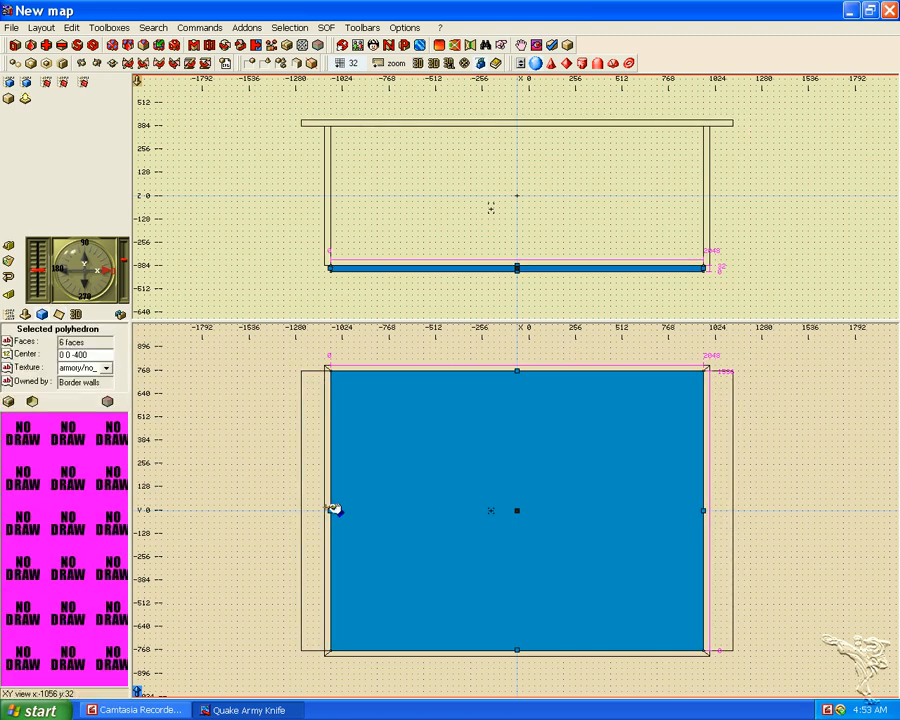
left_click_drag(335, 510, 306, 508)
left_click_drag(709, 510, 737, 510)
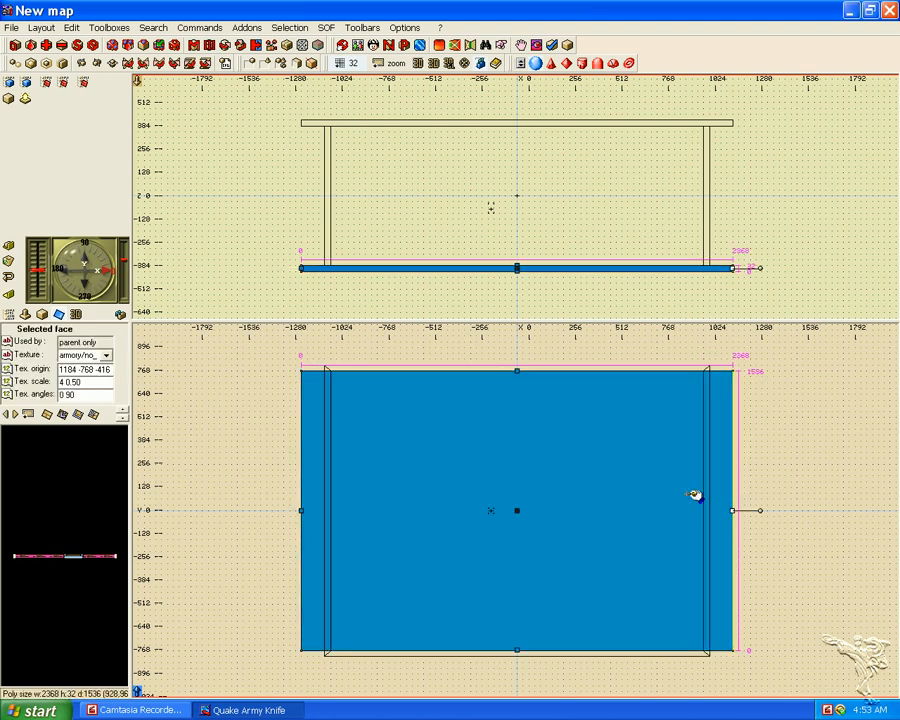
- Move the west wall out to x -1200 and the east wall out to x 1200
left_click(334, 508)
left_click(332, 510)
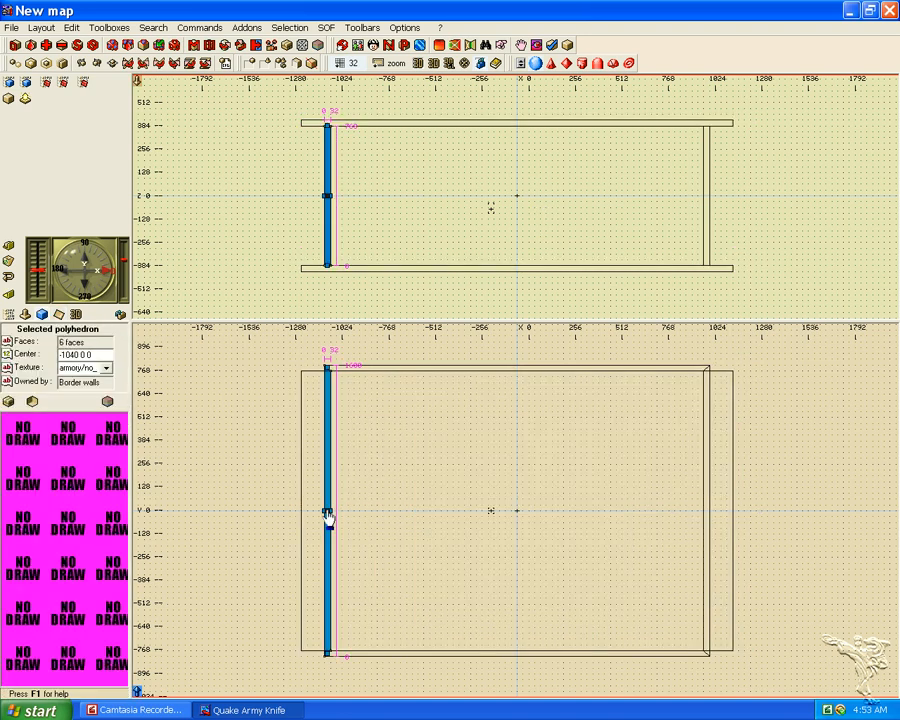
left_click_drag(330, 510, 298, 510)
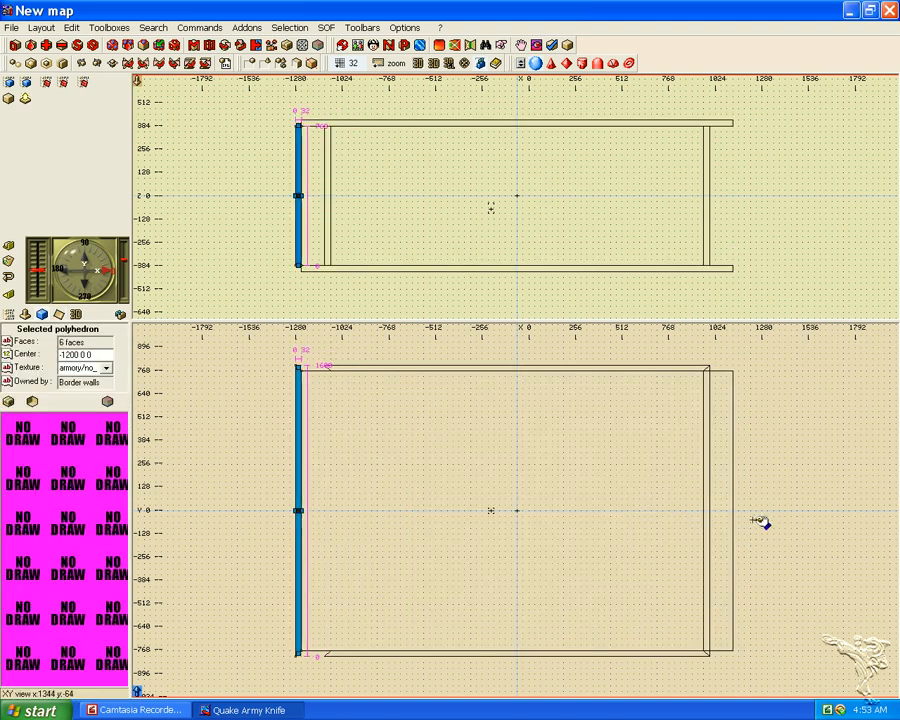
left_click(716, 511)
left_click(706, 512)
left_click_drag(706, 511, 734, 512)
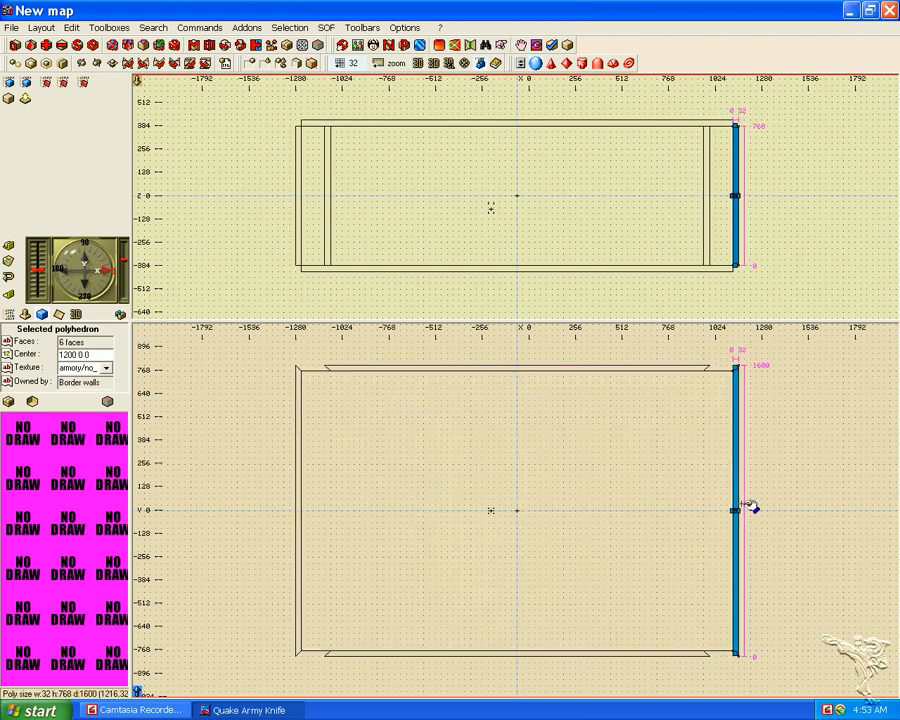
- Widen the south and north walls to 2432 units so their ends meet the outer side walls, and clear the selection
left_click(569, 212)
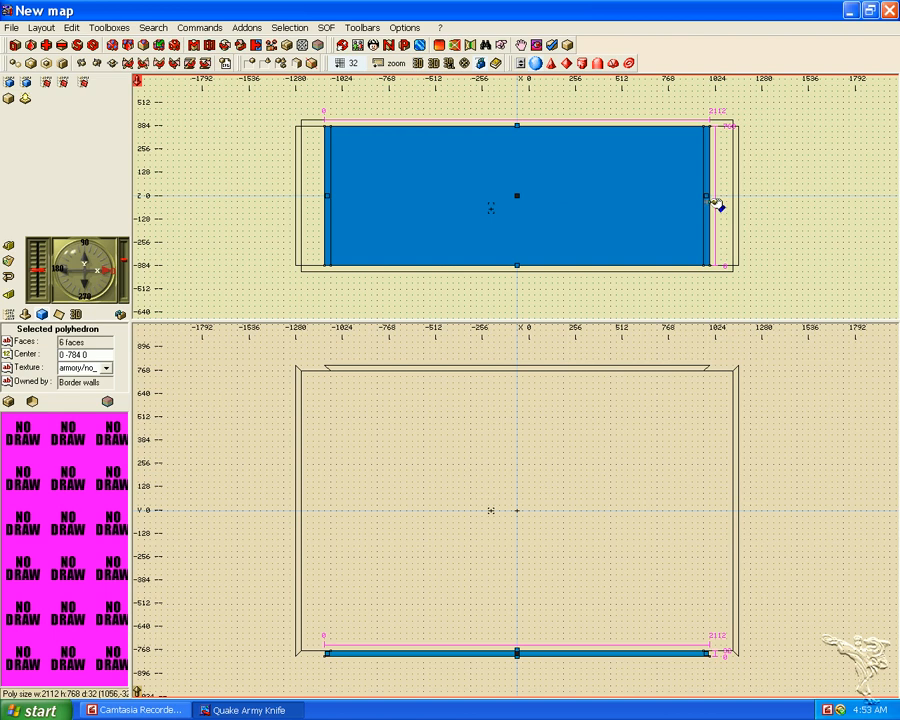
left_click_drag(707, 196, 736, 196)
left_click_drag(333, 196, 297, 196)
left_click(566, 240)
left_click(566, 240)
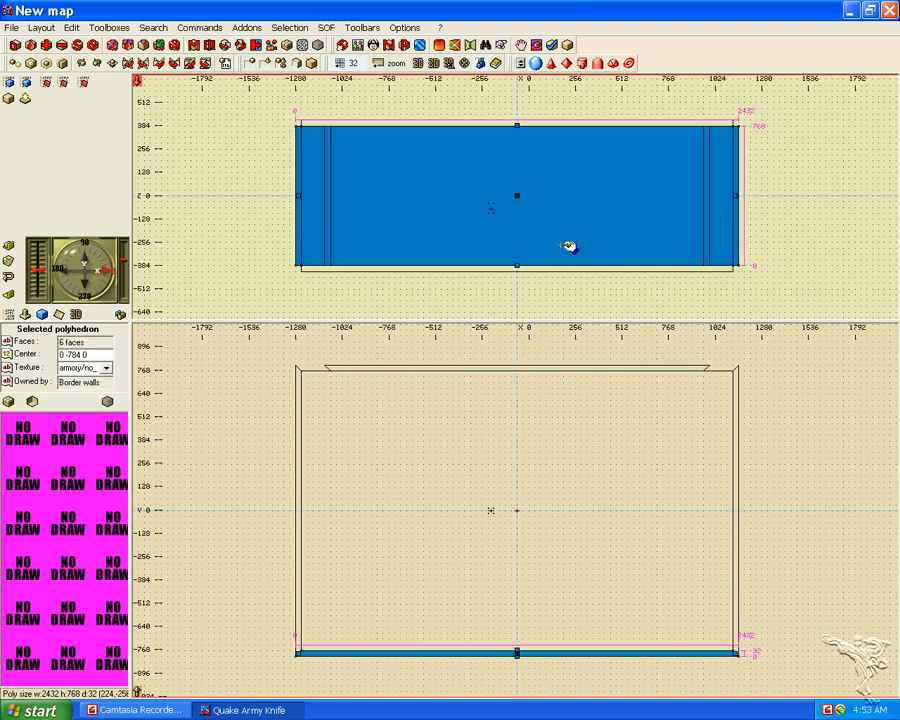
left_click(567, 238)
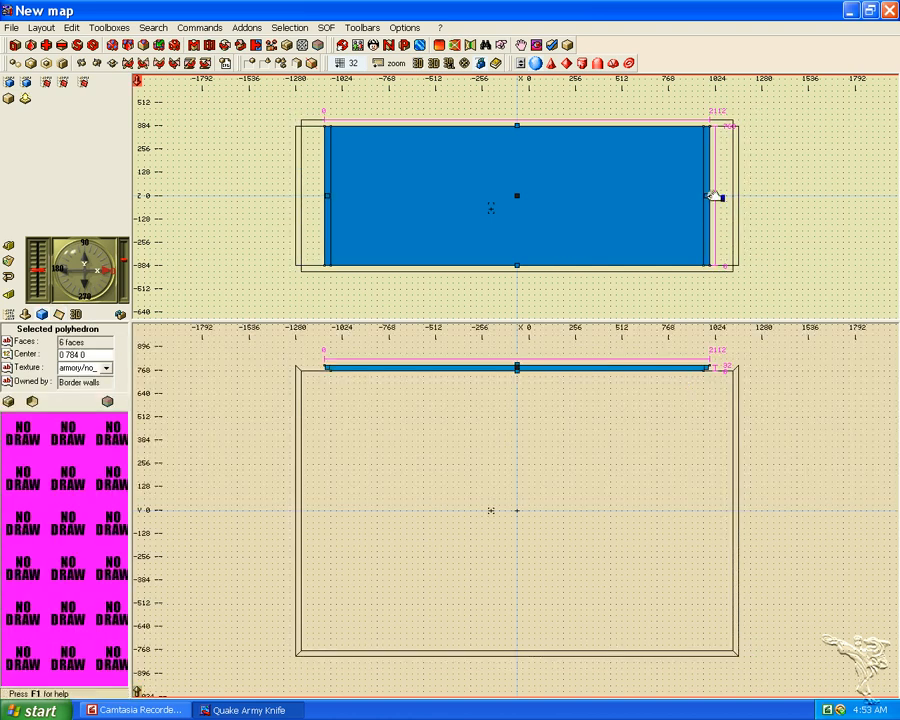
left_click_drag(709, 196, 738, 196)
left_click_drag(333, 195, 297, 195)
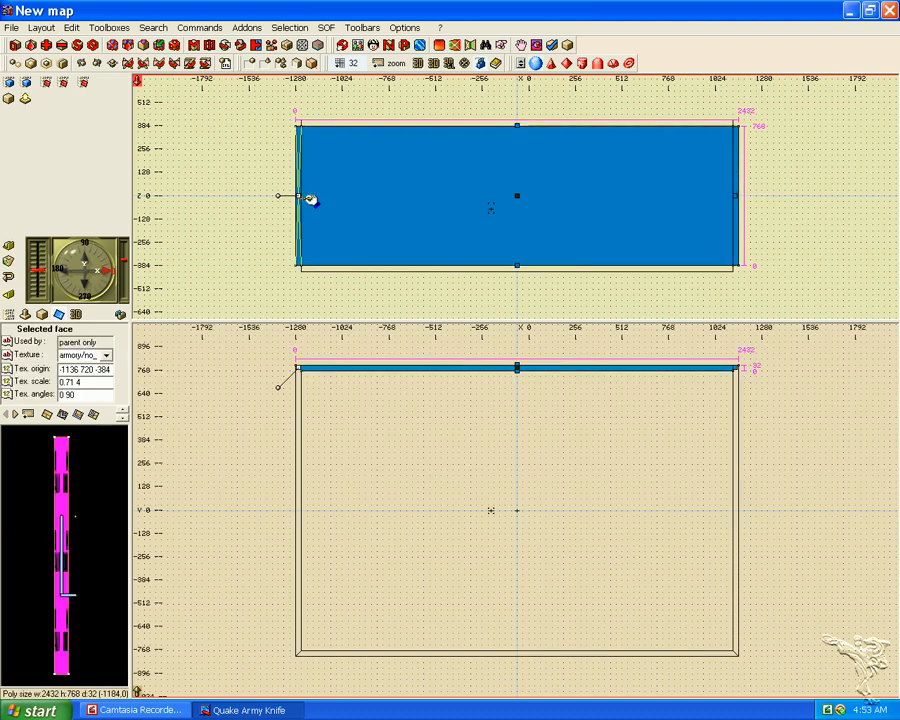
left_click(836, 459)
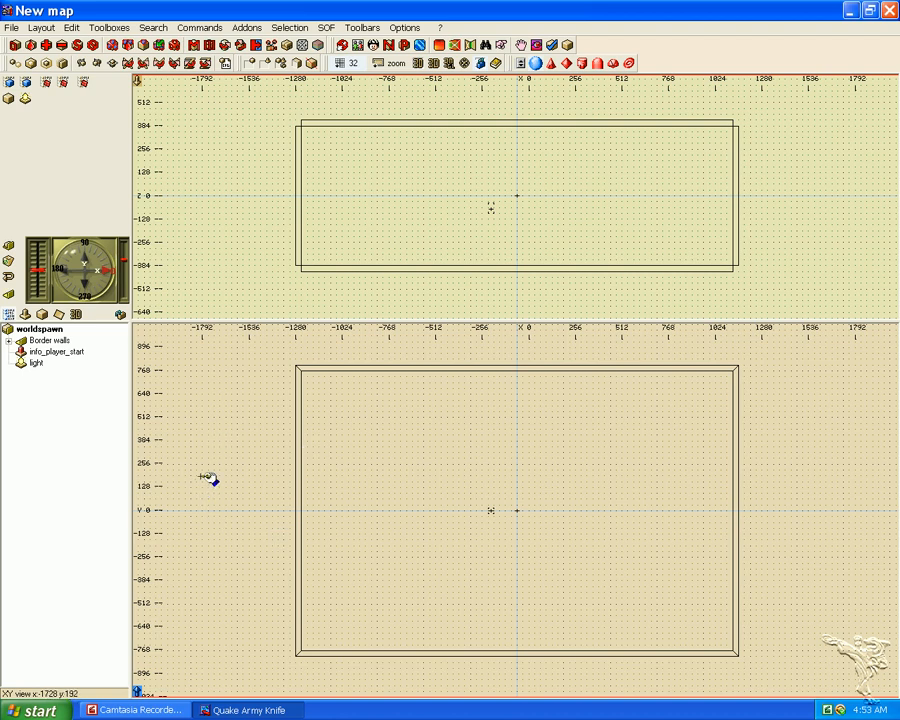
- Preview the enlarged room in an OpenGL 3D view and close the view
left_click(449, 63)
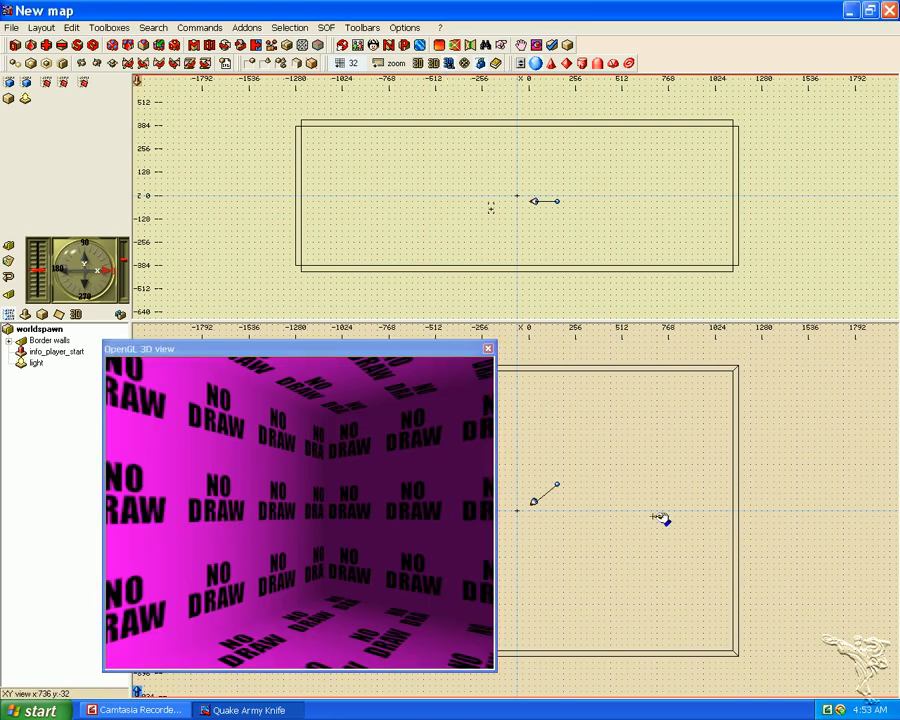
left_click_drag(433, 355, 664, 177)
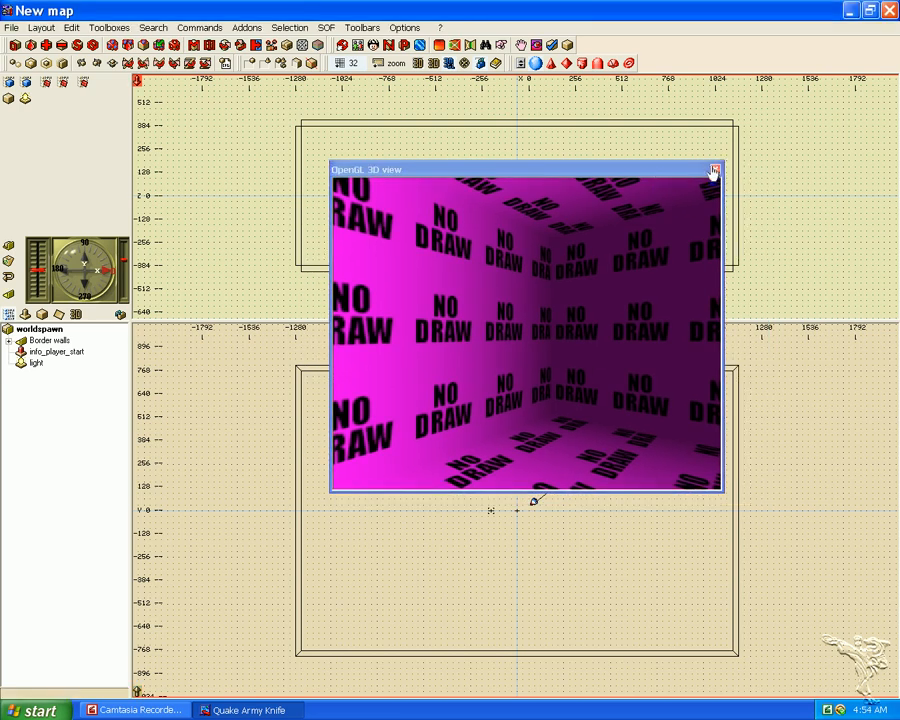
left_click(715, 170)
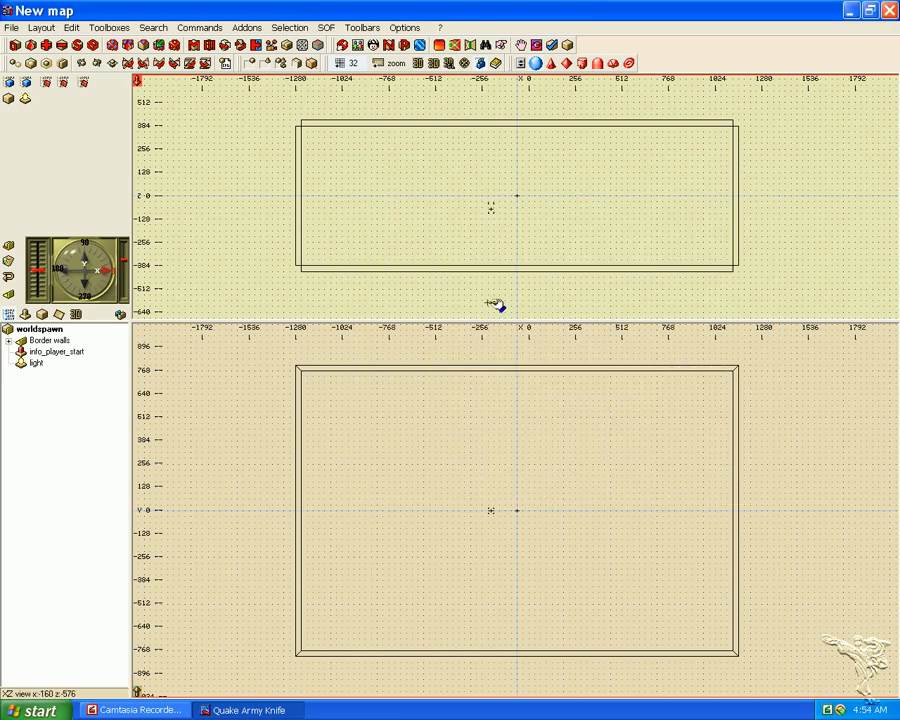
- Open an OpenGL 3D view again and place its camera near the room's northeast corner, aimed at the corner and slightly downward
left_click(436, 63)
left_click_drag(576, 179, 379, 165)
left_click_drag(536, 512, 672, 458)
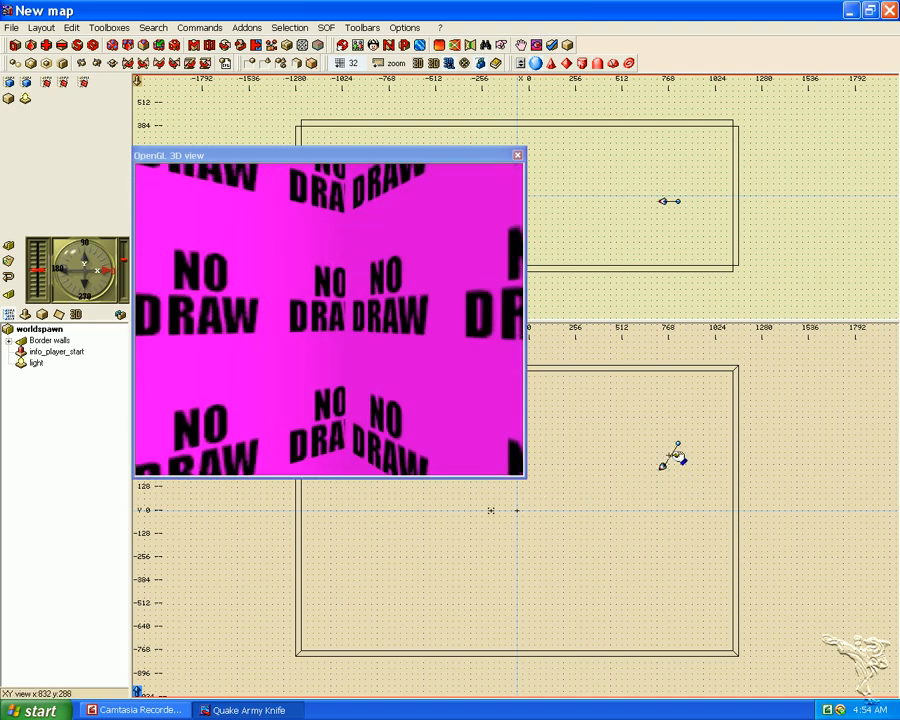
mouse_move(665, 209)
left_mouse_down()
mouse_move(663, 220)
mouse_move(679, 224)
left_mouse_up()
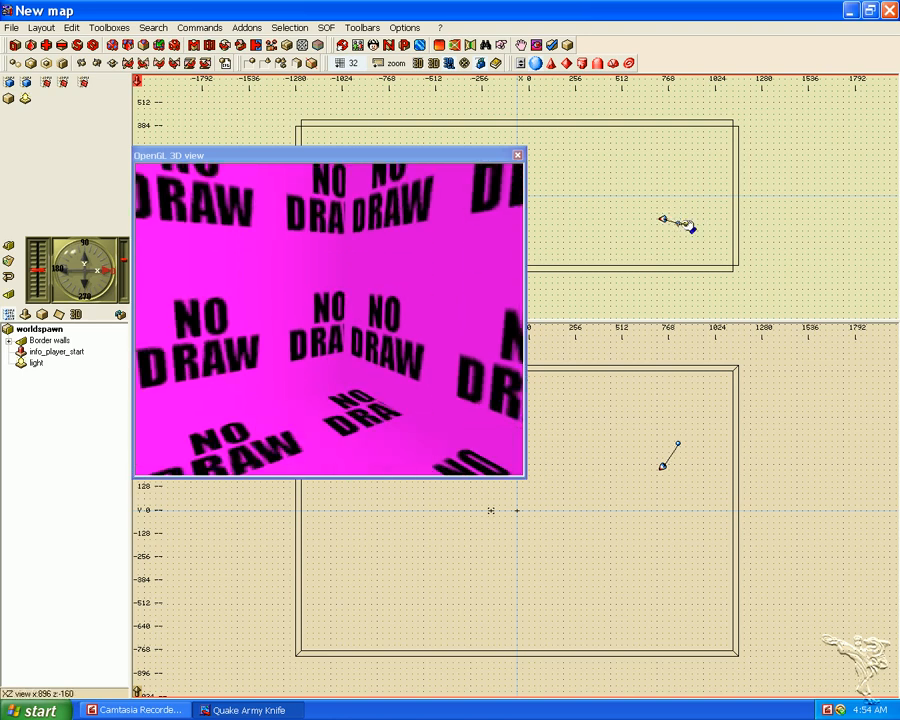
left_click(498, 197)
left_click_drag(444, 161, 637, 160)
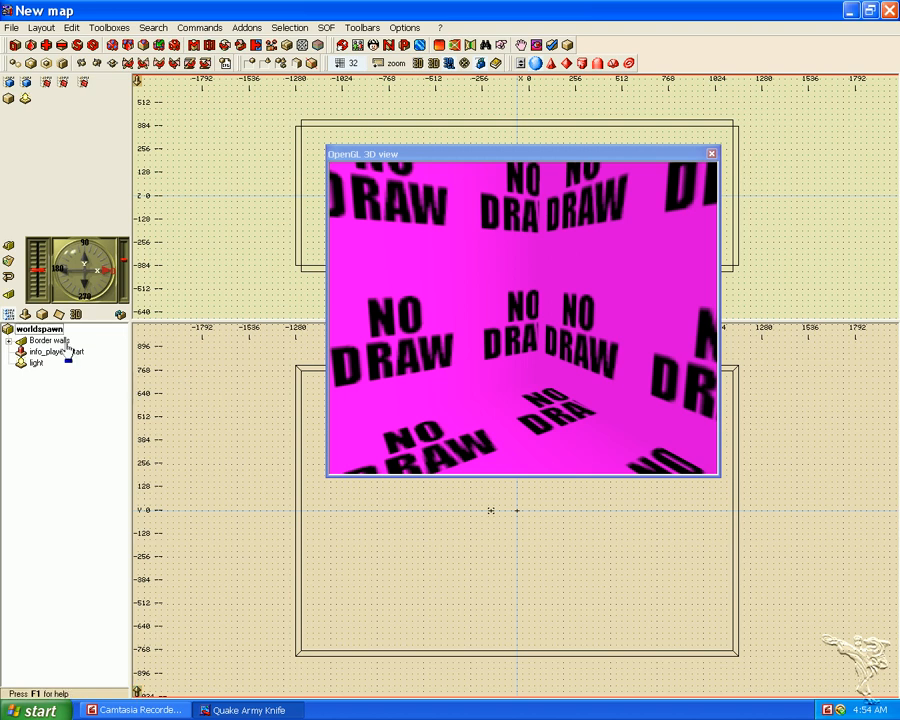
- Expand the Border walls group and all six of its polyhedrons to list their individual faces
left_click(9, 341)
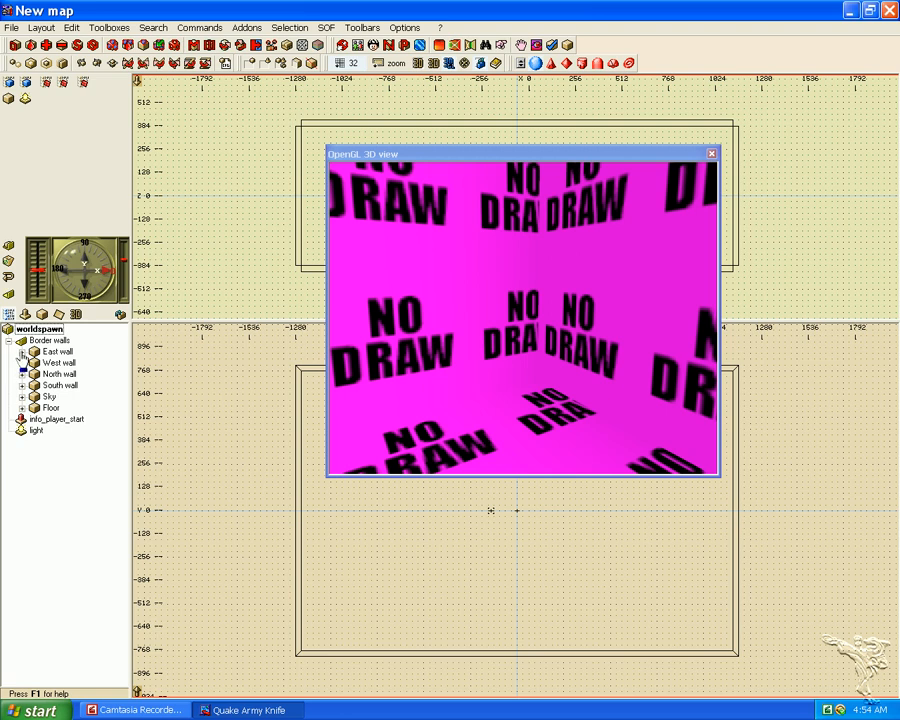
left_click(22, 352)
left_click(22, 430)
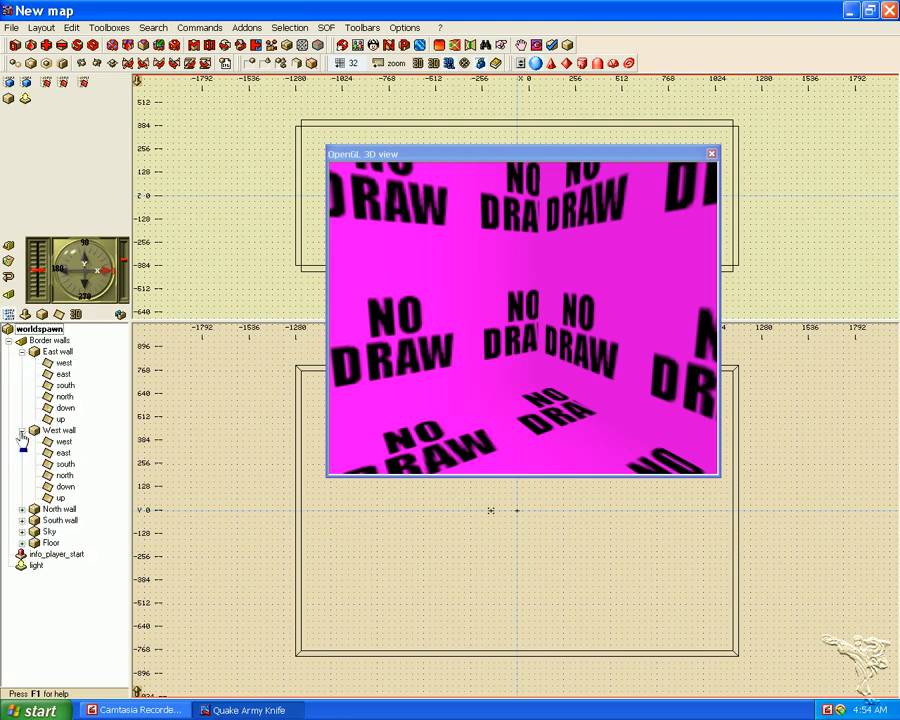
left_click(22, 509)
left_click(22, 587)
left_click_drag(120, 586, 118, 688)
left_click(22, 646)
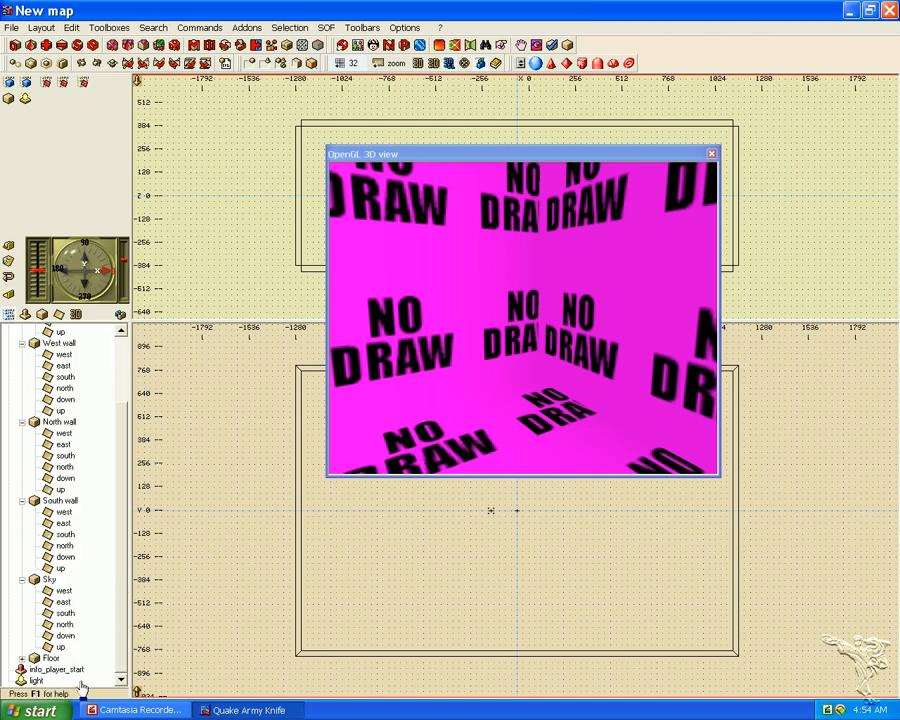
left_click(22, 658)
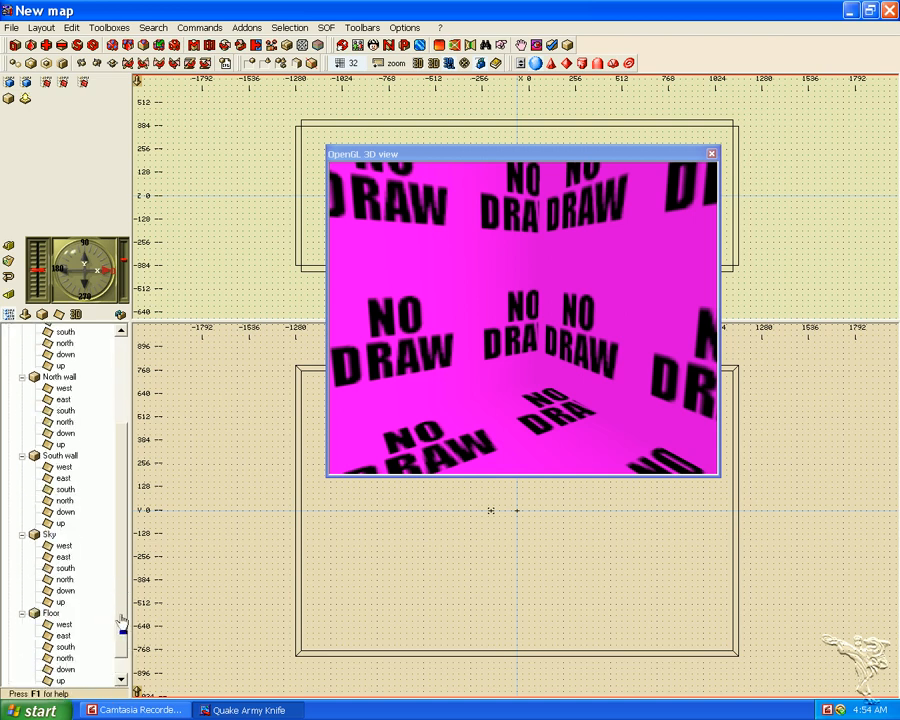
left_click_drag(120, 620, 119, 527)
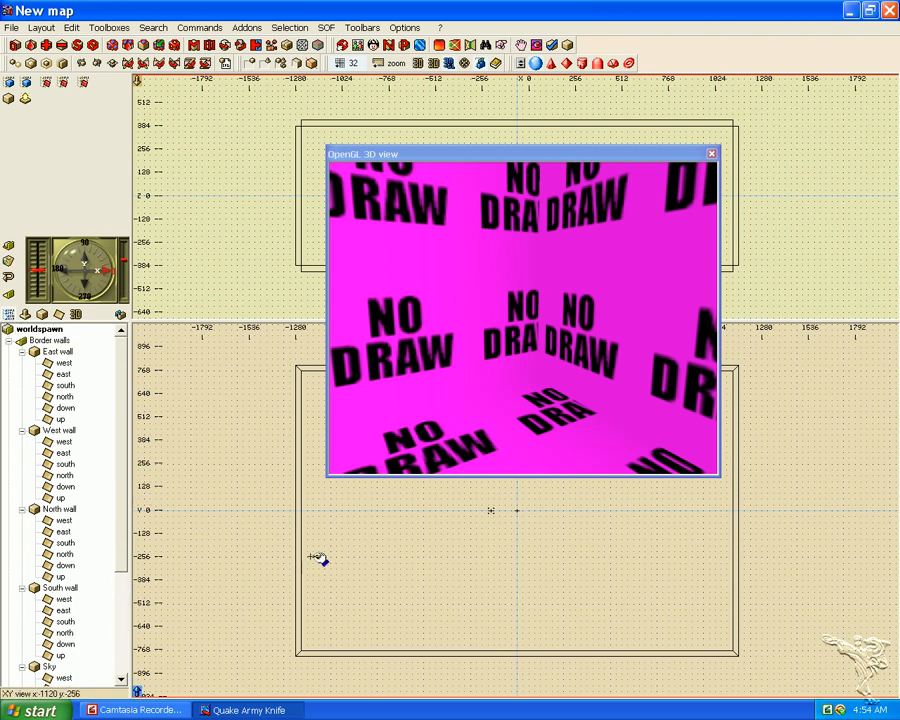
- Select the six inward faces: East wall west, West wall east, North wall south, South wall north, Sky down and Floor up
left_click(63, 364)
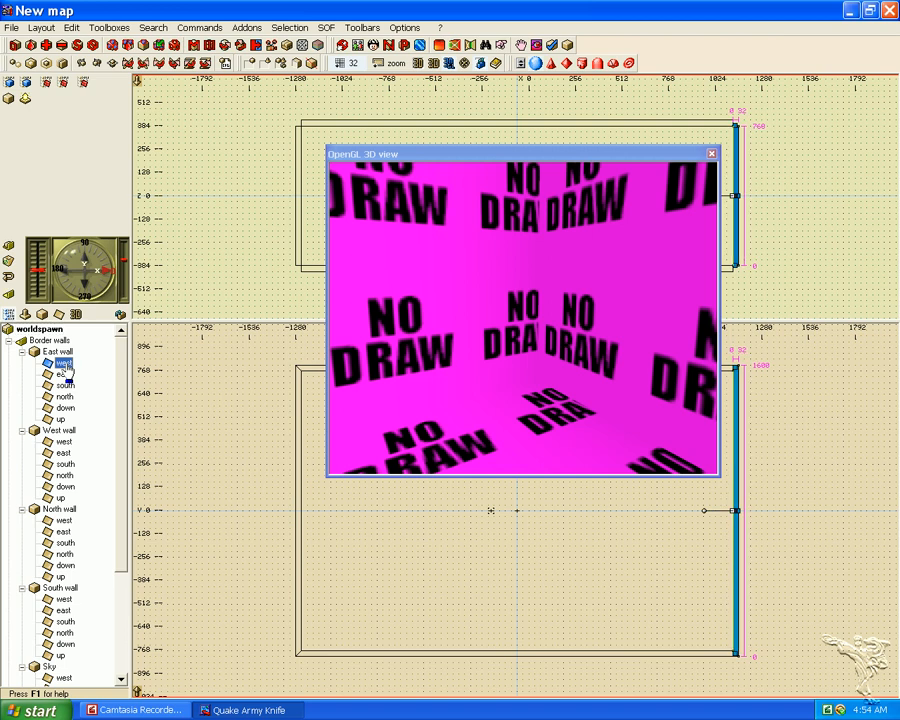
left_click_drag(66, 371, 815, 447)
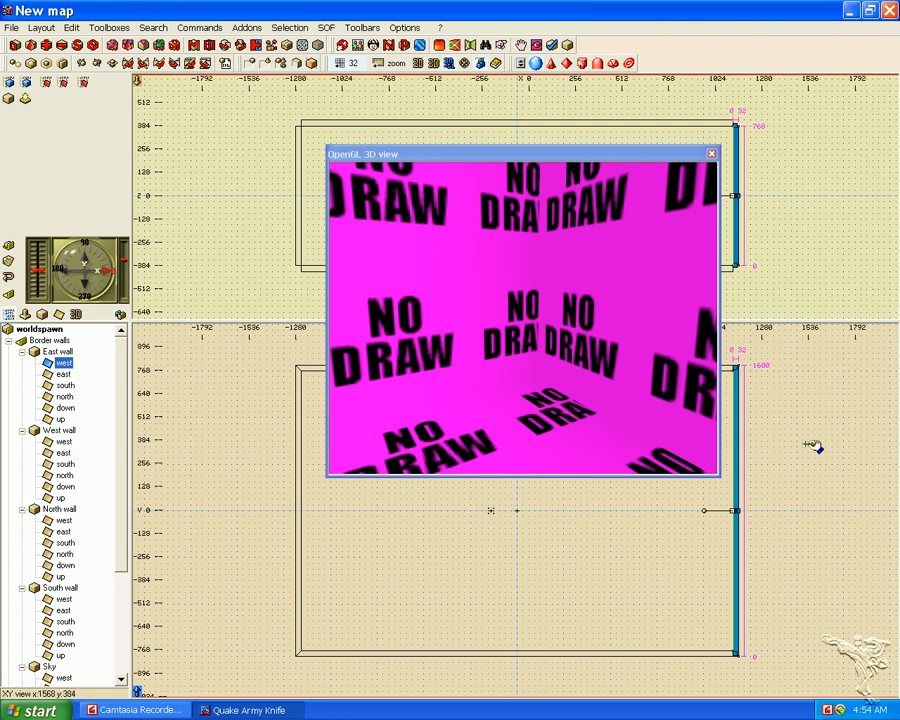
left_click_drag(815, 447, 183, 499)
left_click_drag(183, 499, 119, 470)
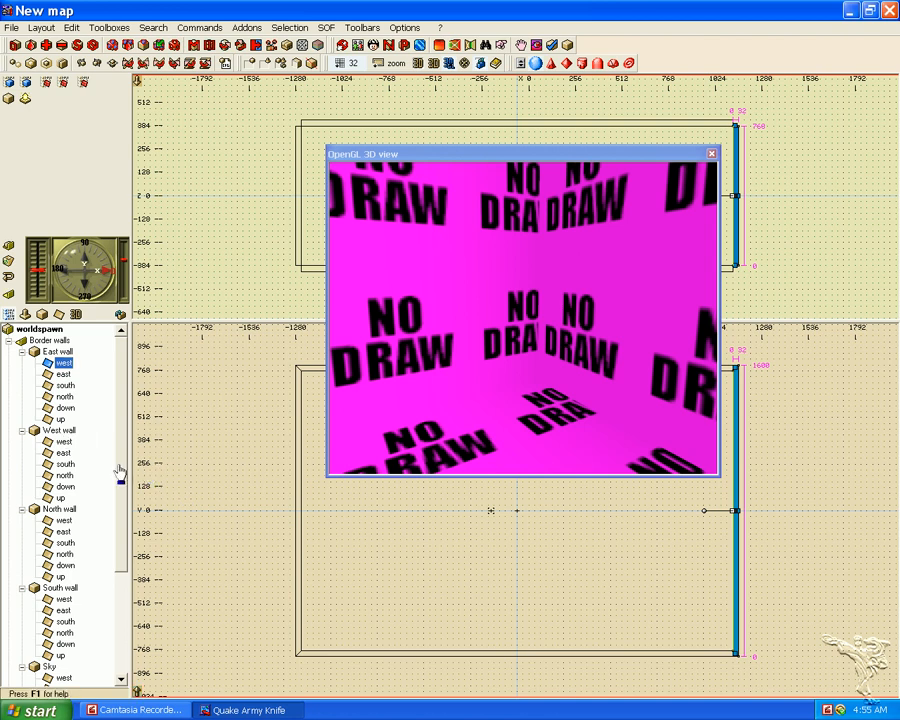
left_click_drag(119, 470, 113, 474)
left_click(64, 453)
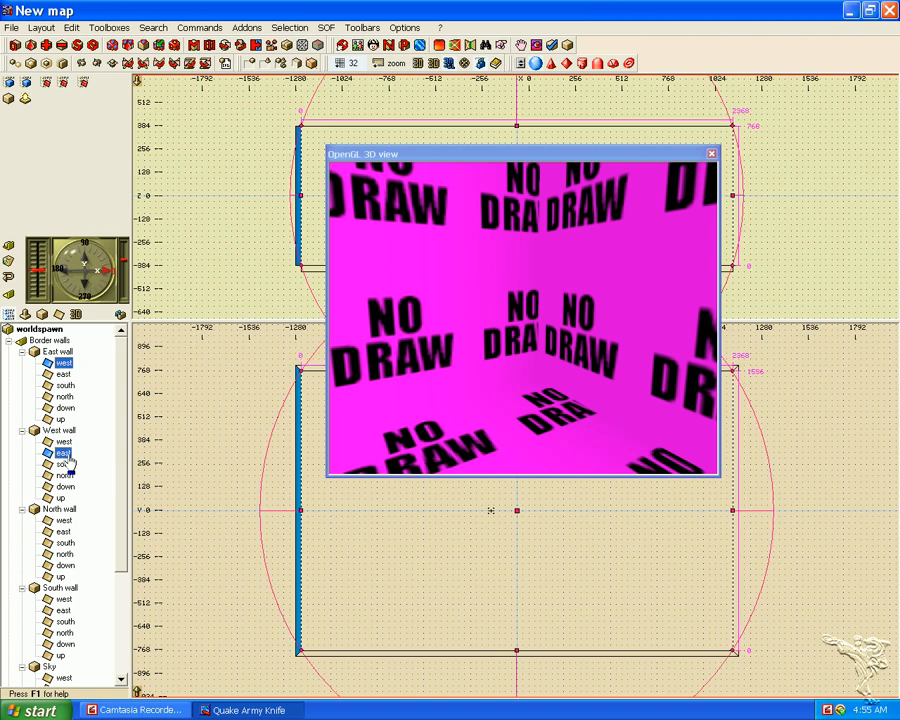
left_click(66, 545, "ctrl")
scroll(72, 553, "down", 3)
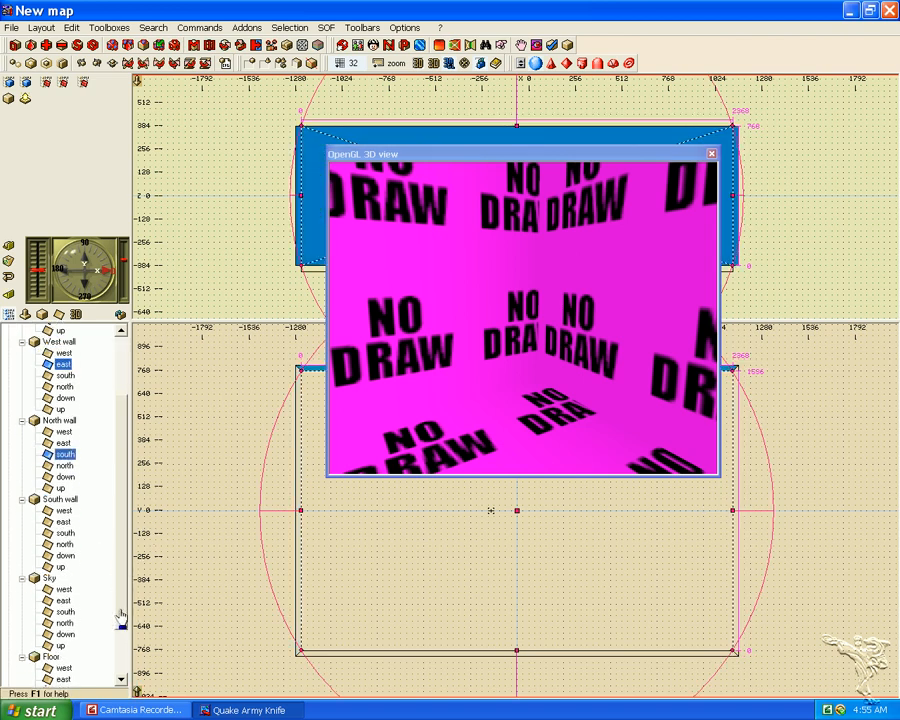
left_click(64, 545, "ctrl")
scroll(118, 635, "down", 2)
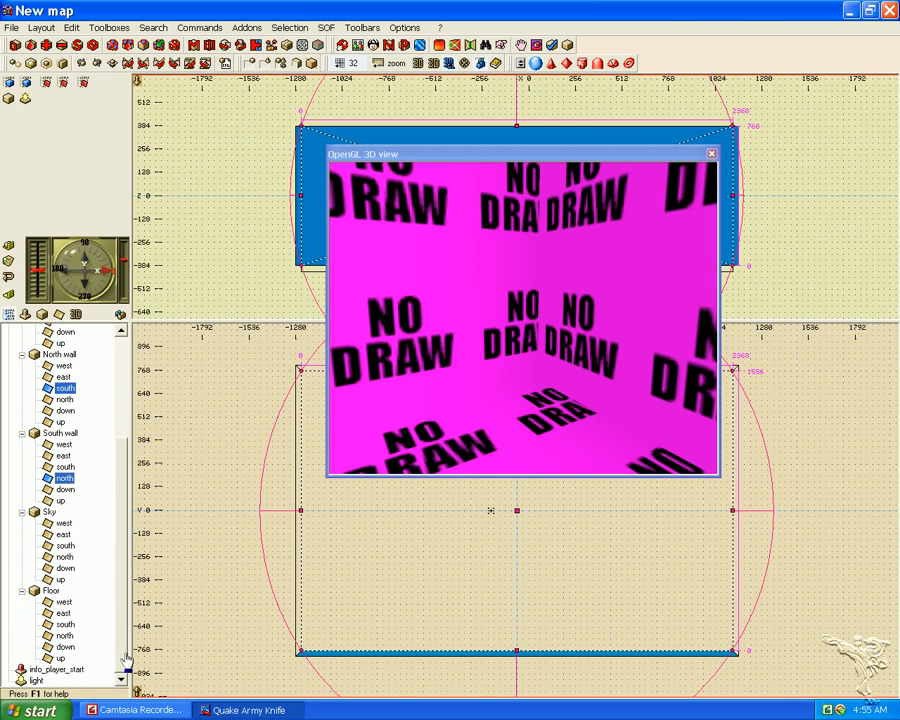
left_click(66, 568, "ctrl")
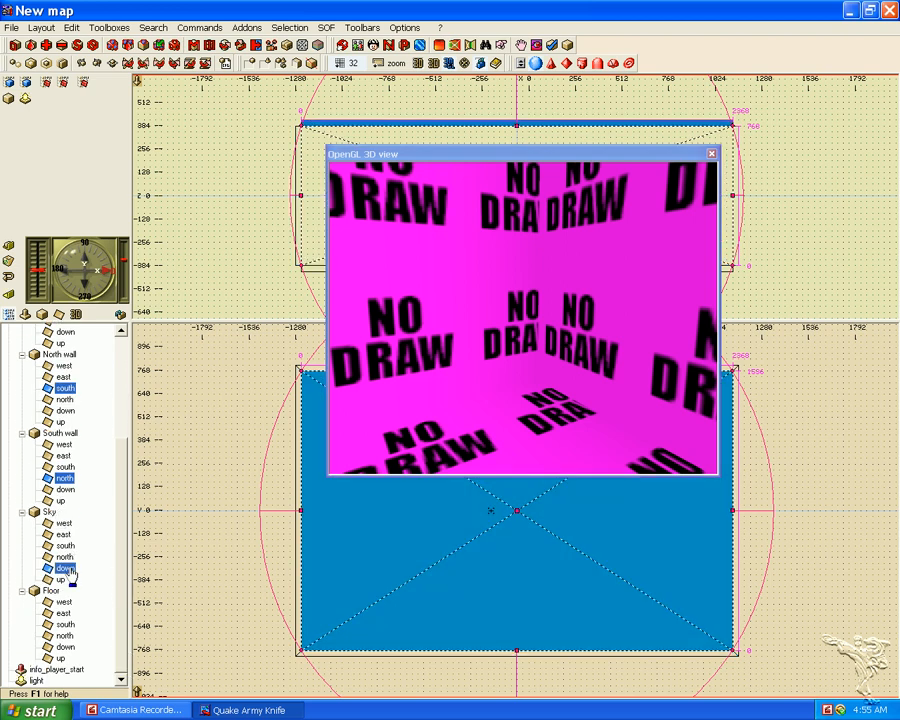
left_click(61, 658, "ctrl")
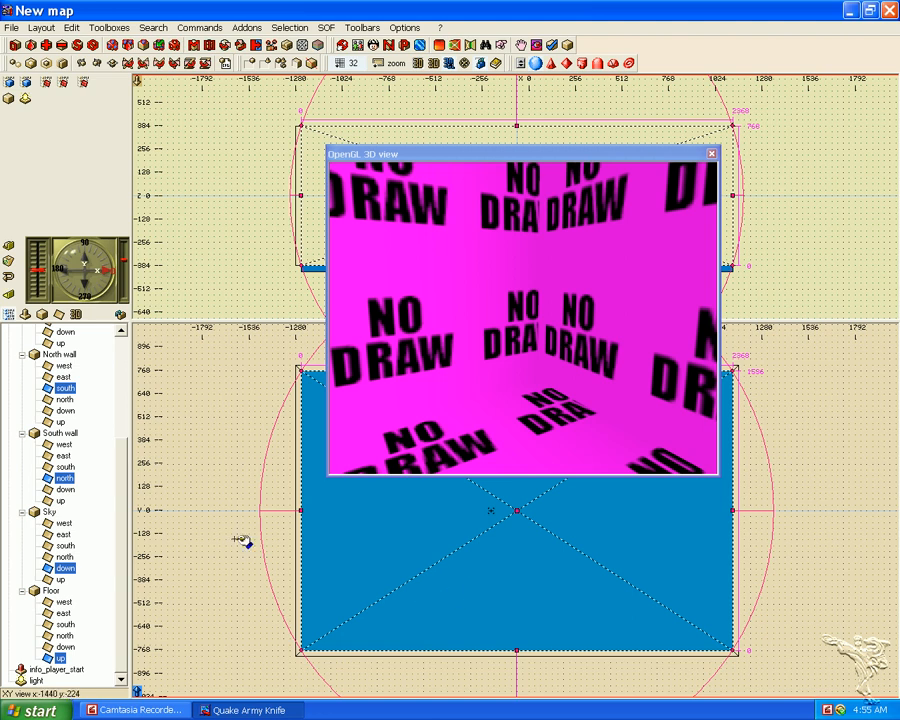
- Apply the armory/sky texture to the six selected faces and adjust it on the faces with minimum scaling
left_click(58, 314)
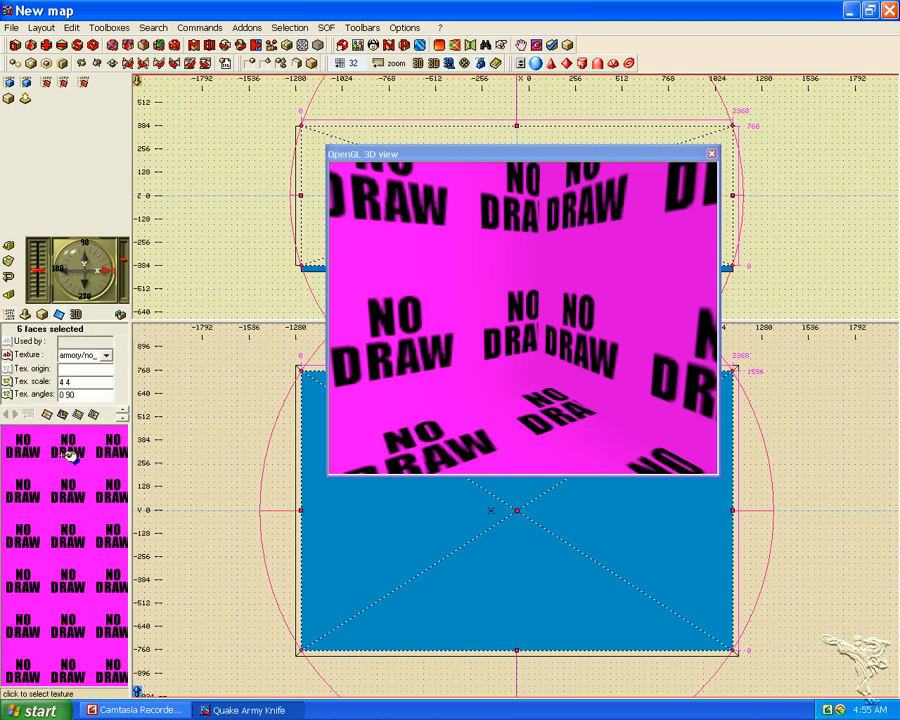
left_click(68, 453)
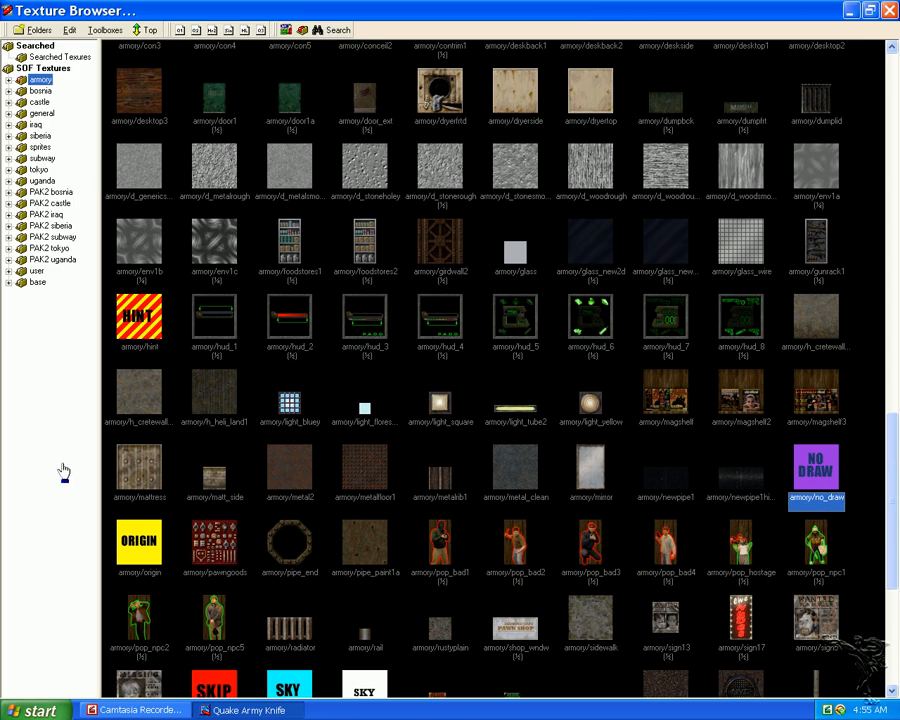
left_click_drag(892, 430, 891, 479)
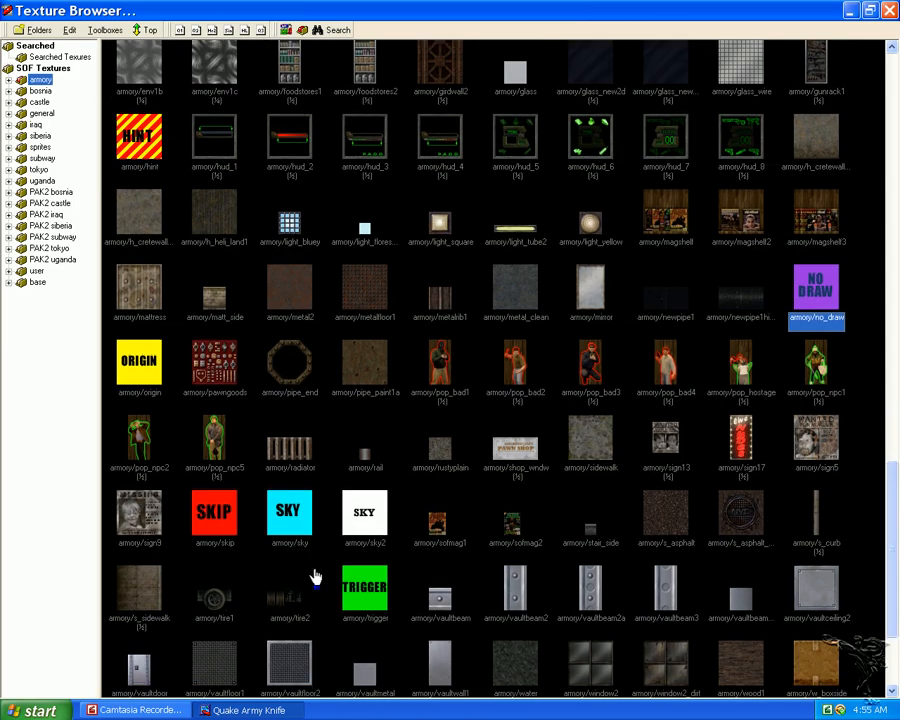
double_click(289, 515)
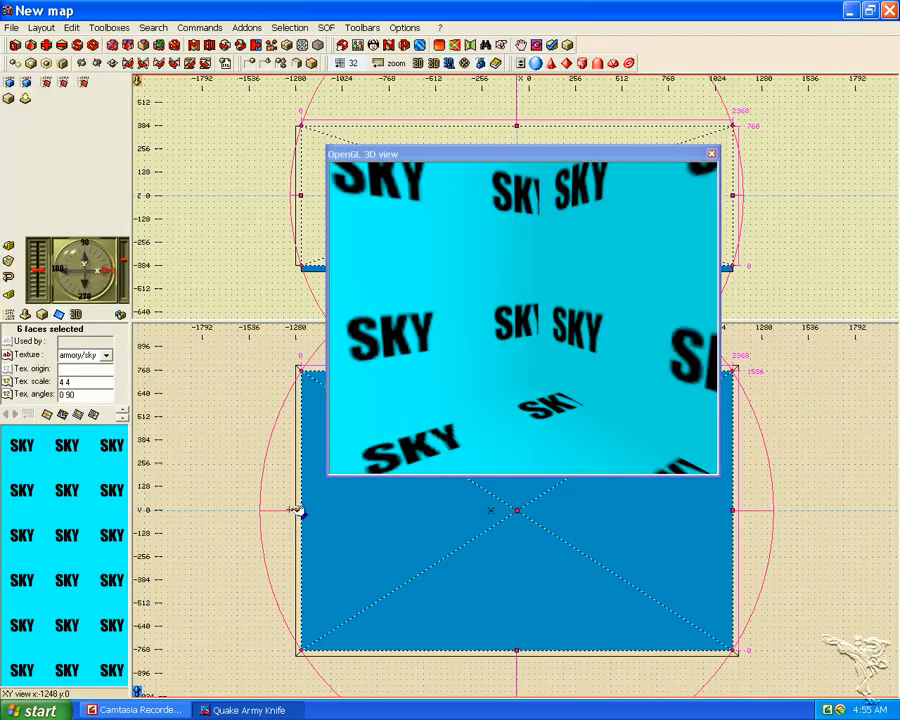
left_click(94, 416)
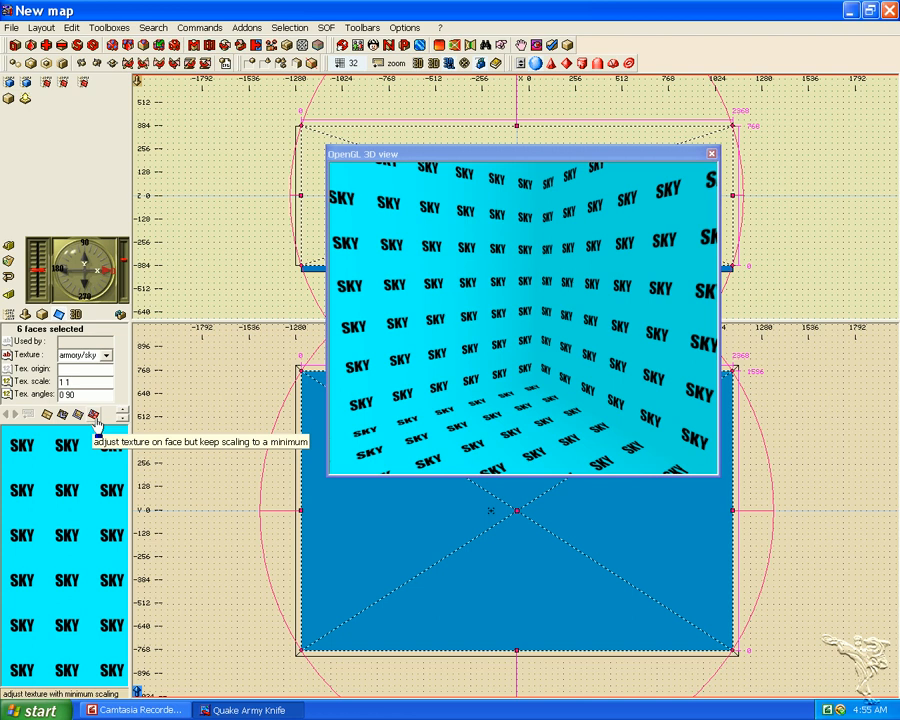
- Clear the face selection, collapse the Border walls group and close the OpenGL 3D view
key("Escape")
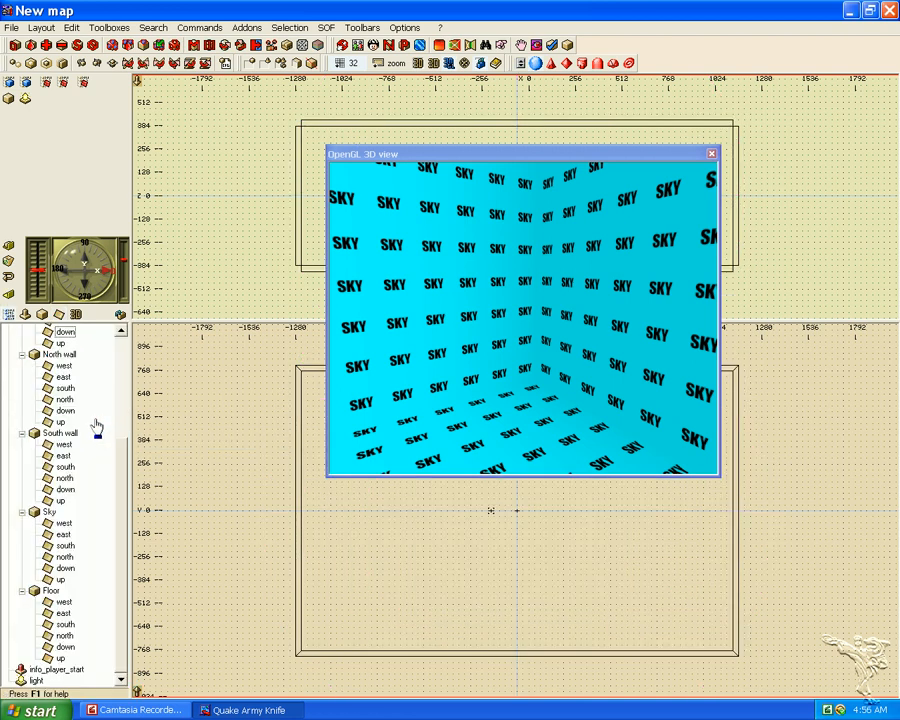
left_click_drag(117, 460, 125, 347)
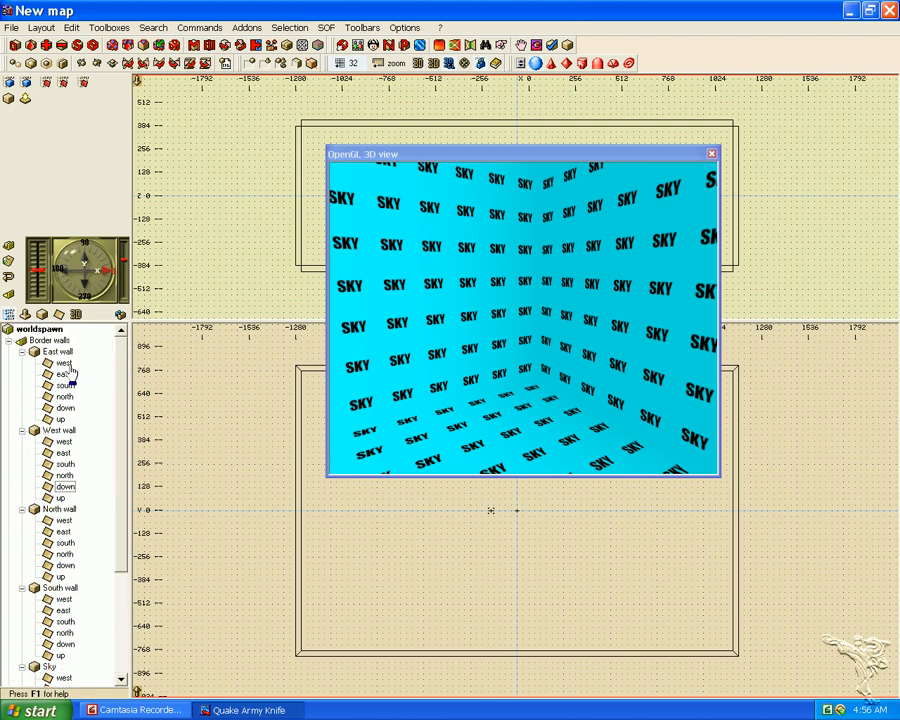
left_click(8, 342)
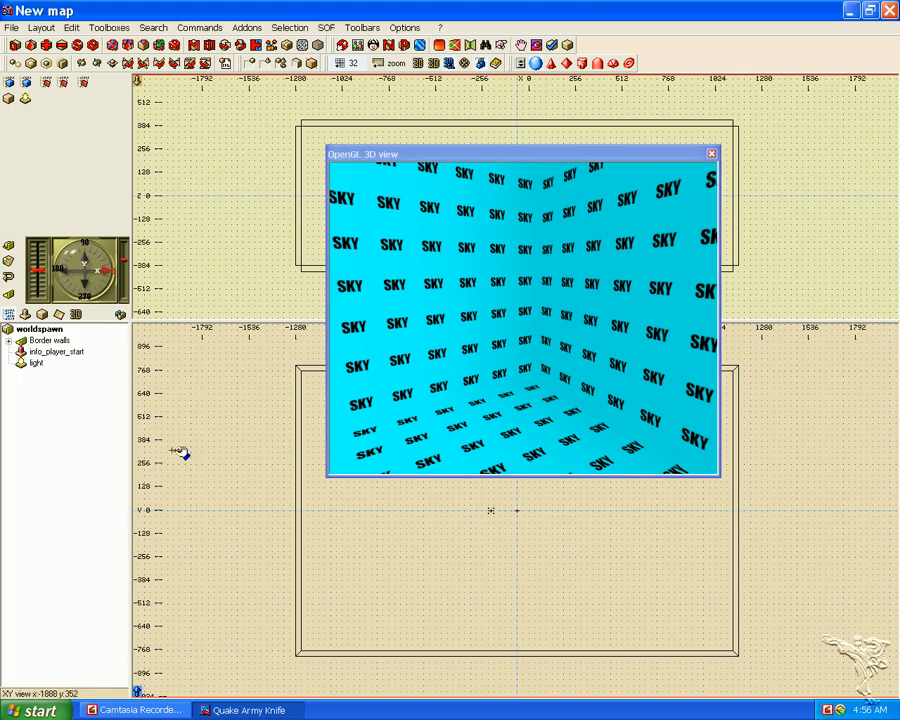
left_click(711, 154)
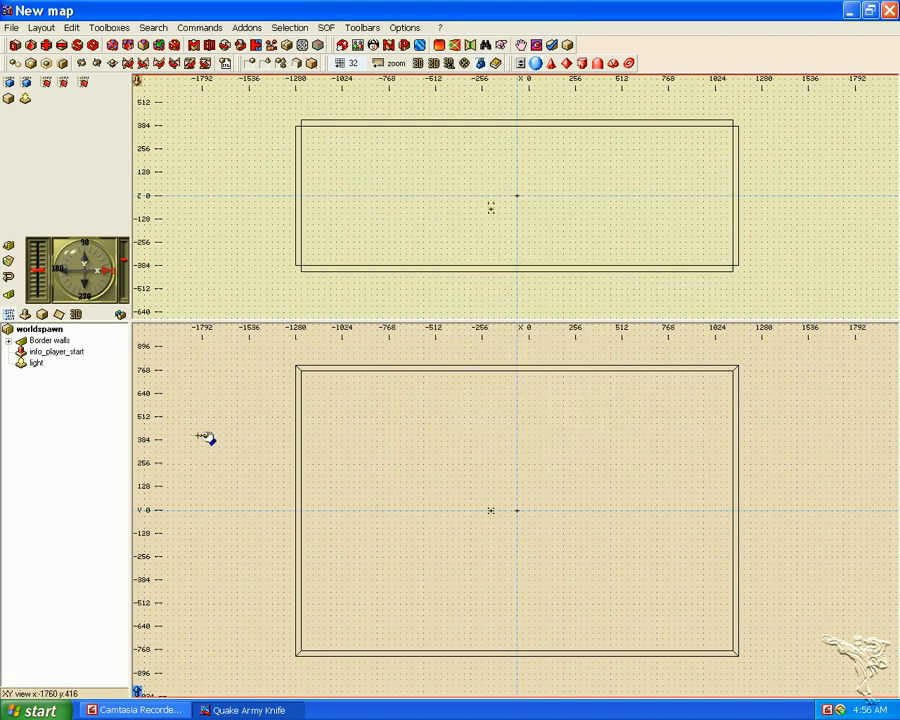
- Insert a basic 128-unit cube and lower it onto the room's floor, centred at 0 0 -320
left_click(9, 85)
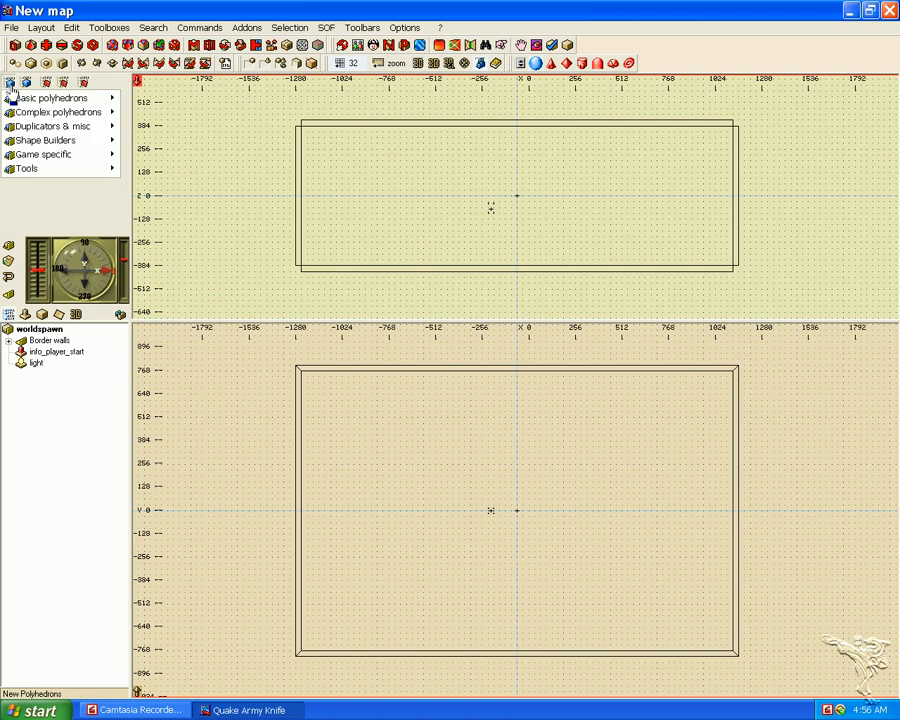
mouse_move(48, 100)
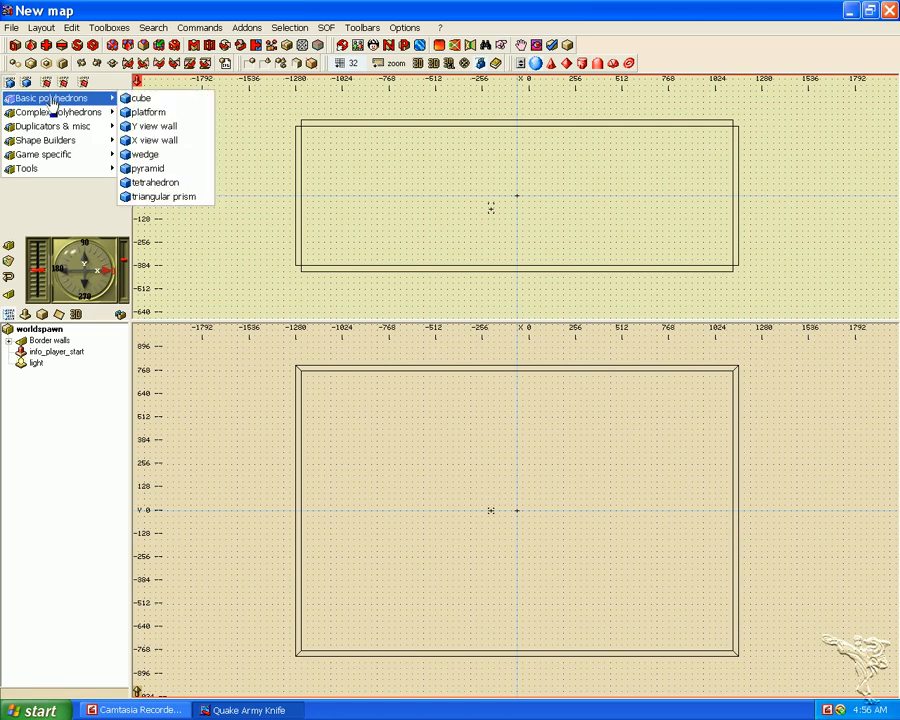
left_click(172, 100)
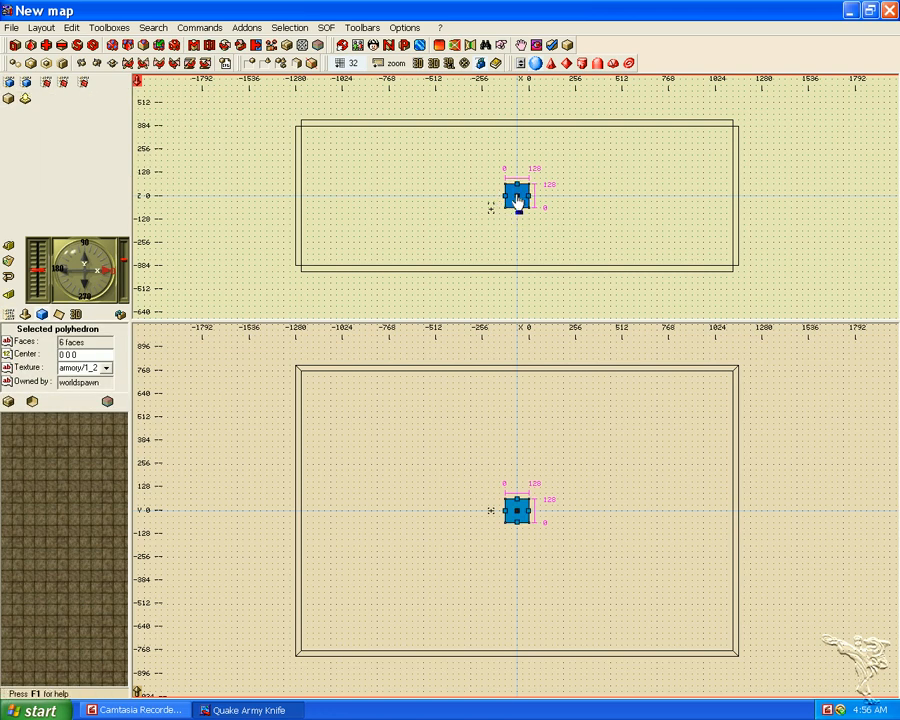
left_click_drag(517, 200, 517, 258)
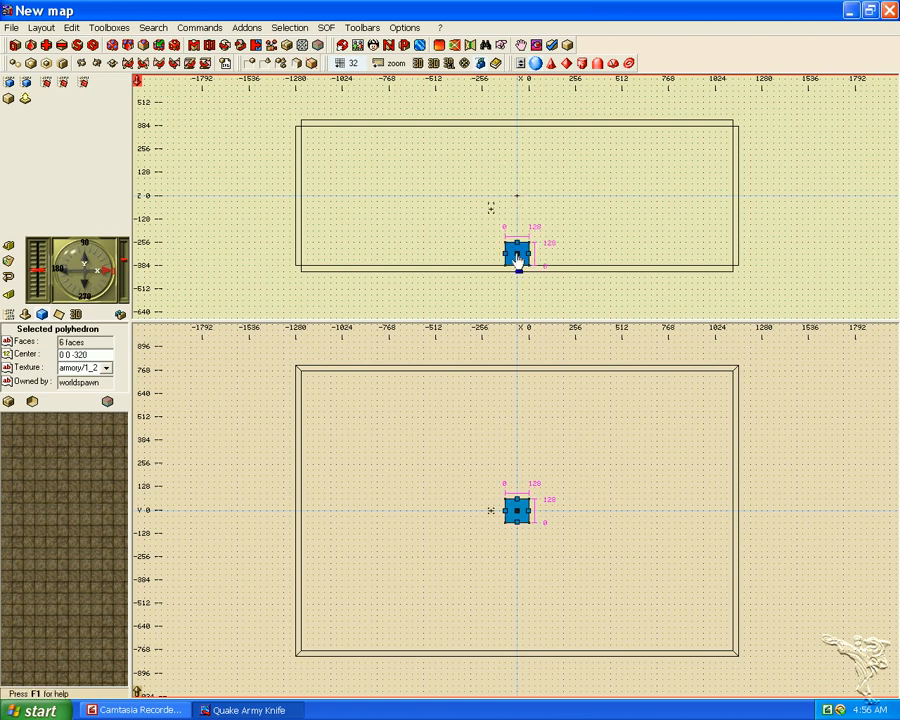
- Set the grid to 8 and lower the cube's upper face to make a slab 8 units thick
left_click(536, 46)
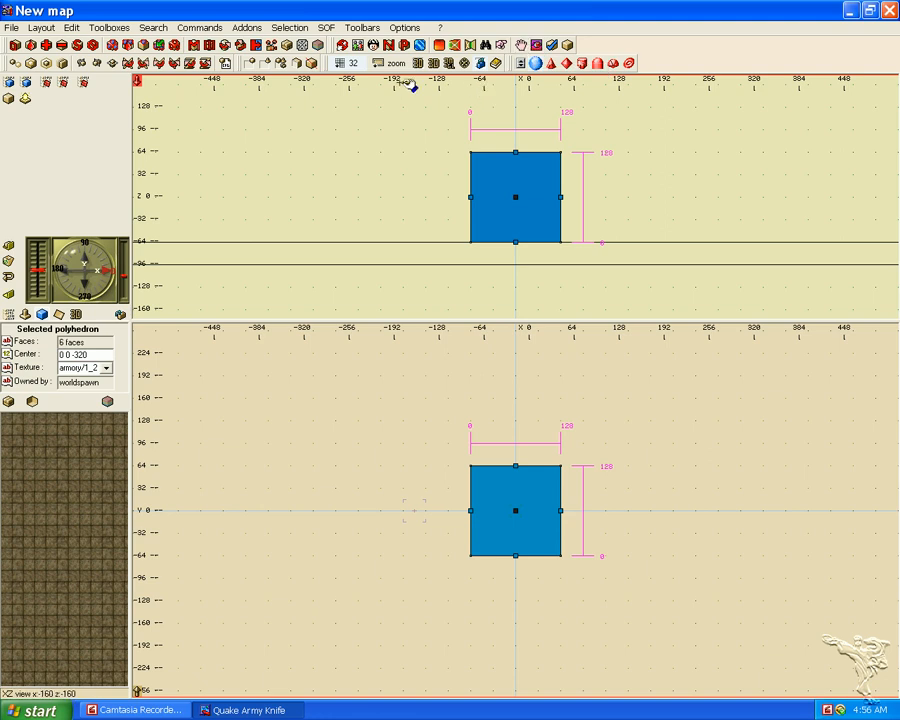
left_click(343, 63)
left_click(385, 221)
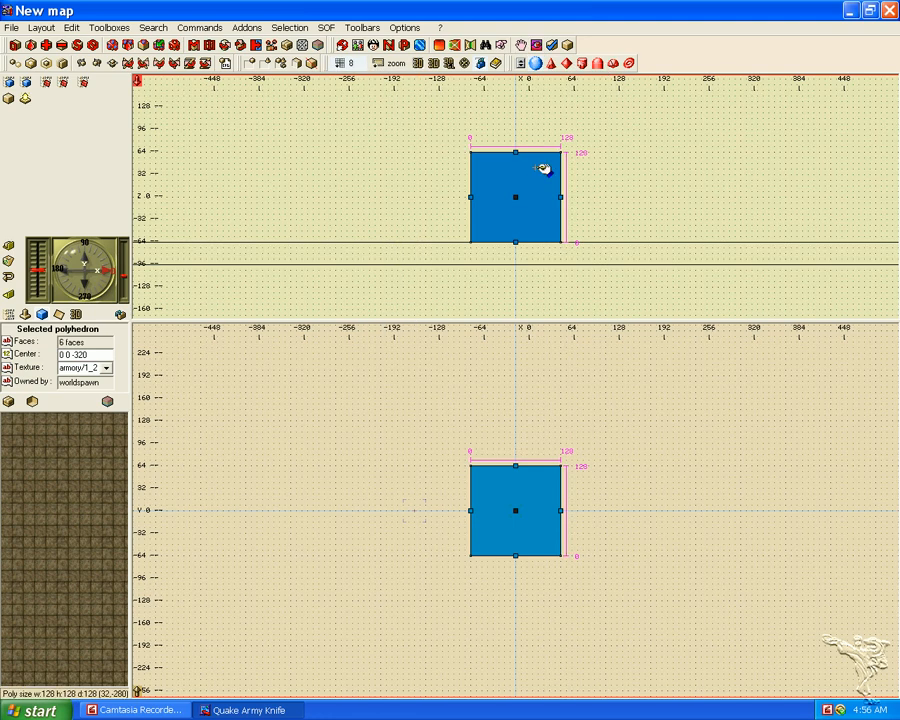
left_click_drag(515, 157, 515, 241)
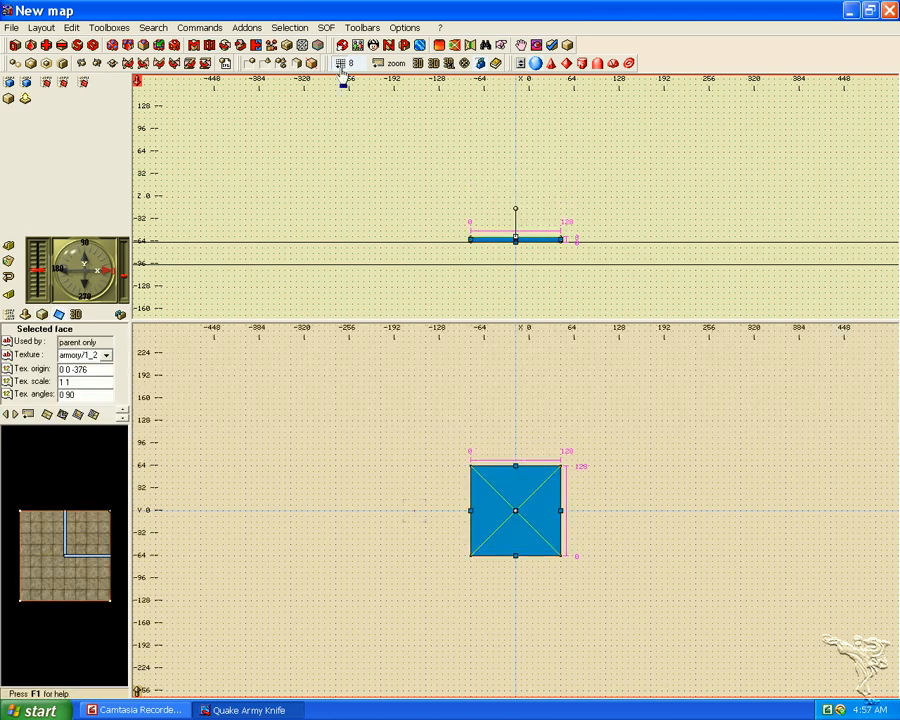
- Set the grid to 32 and stretch the slab to the room's inner walls, making it 2368 by 1536 units
left_click(343, 63)
left_click(391, 195)
left_click(392, 67)
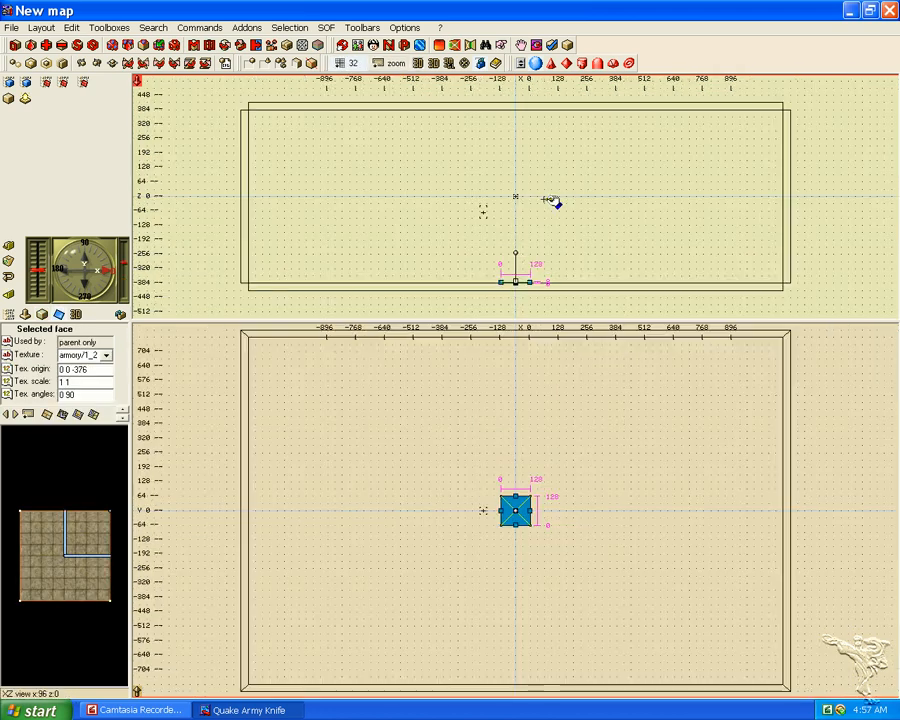
left_click_drag(516, 508, 516, 338)
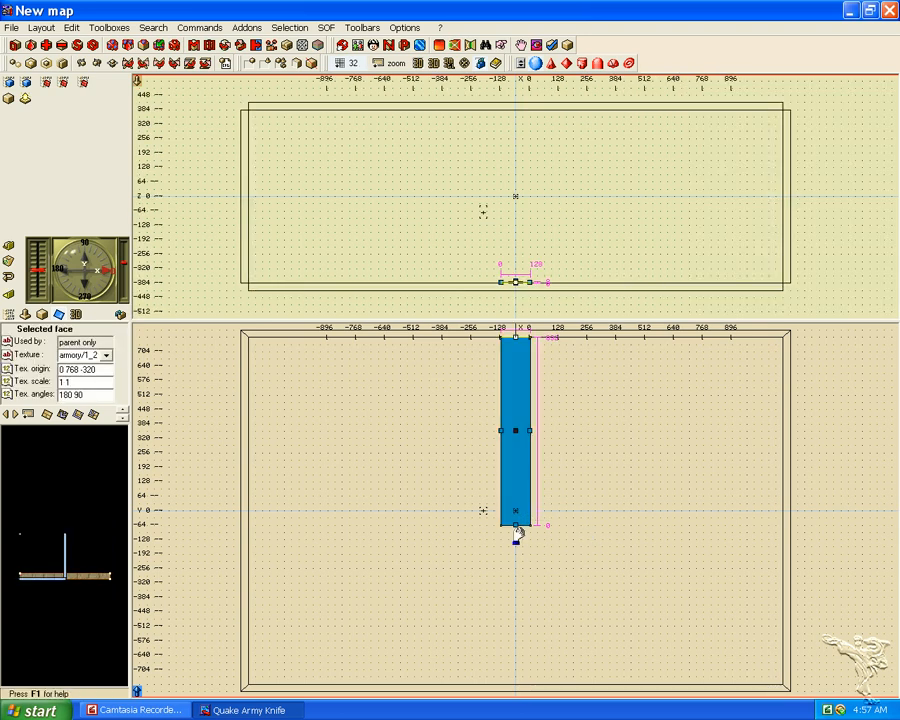
left_click_drag(514, 536, 518, 684)
left_click_drag(537, 511, 783, 515)
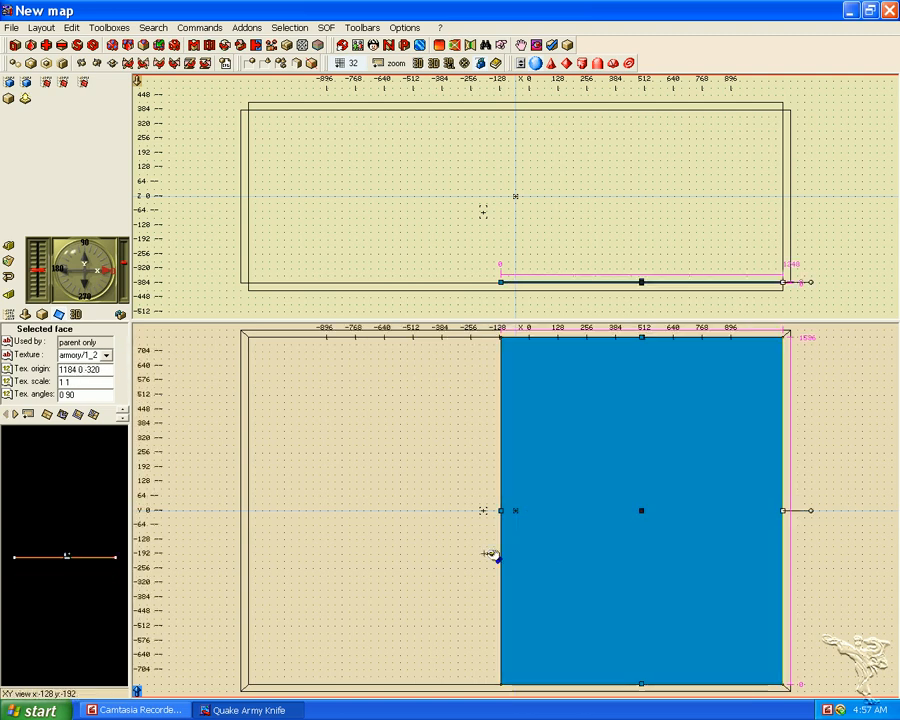
mouse_move(503, 512)
left_mouse_down()
mouse_move(384, 513)
mouse_move(248, 496)
left_mouse_up()
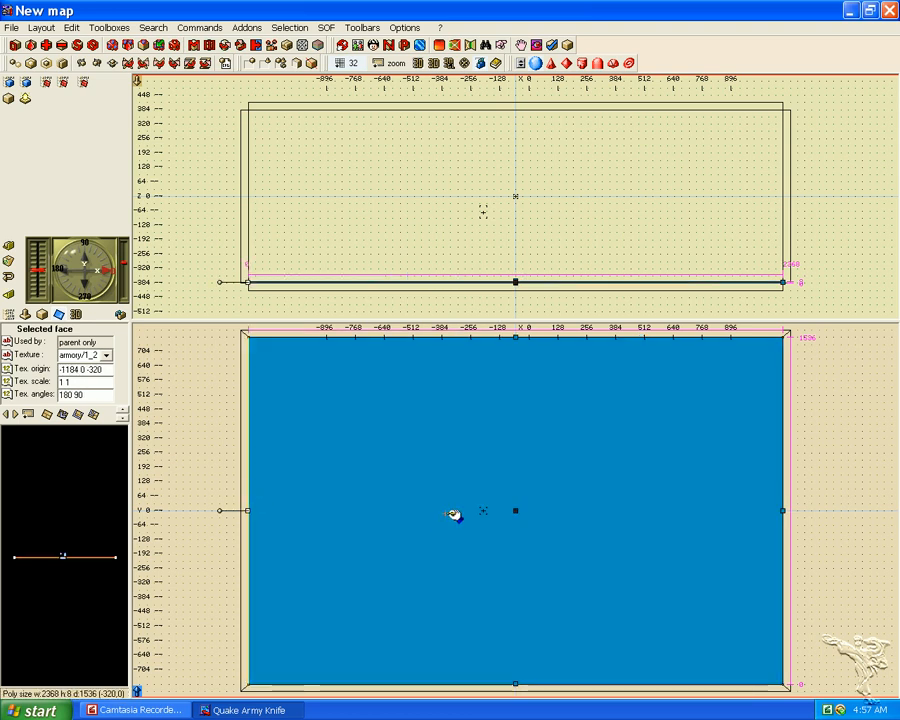
- Apply the armory/no_draw texture to all six faces of the slab
left_click(8, 315)
left_click(37, 375)
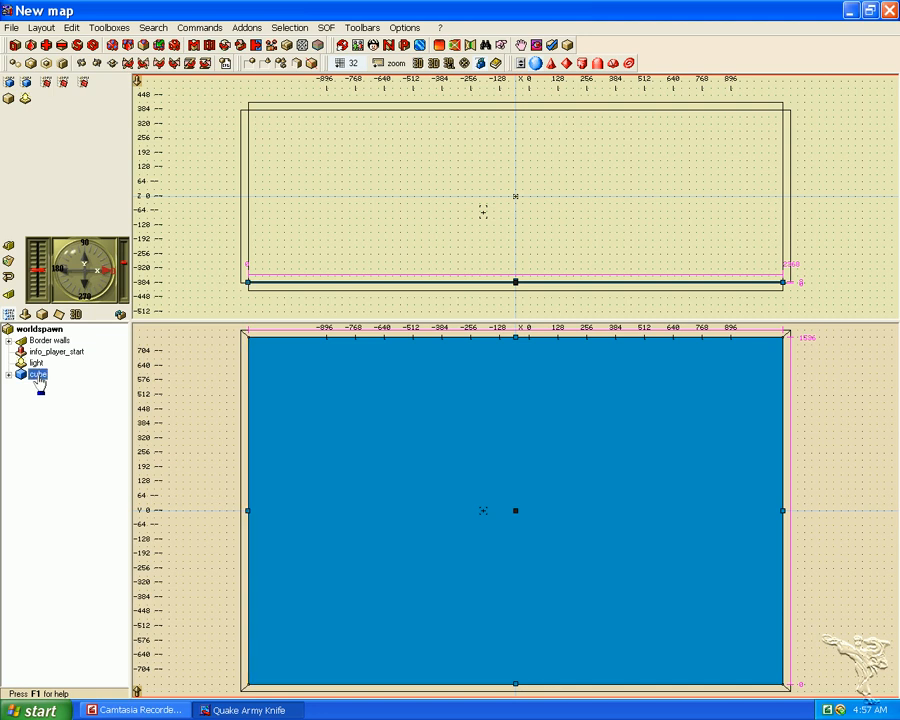
left_click(59, 315)
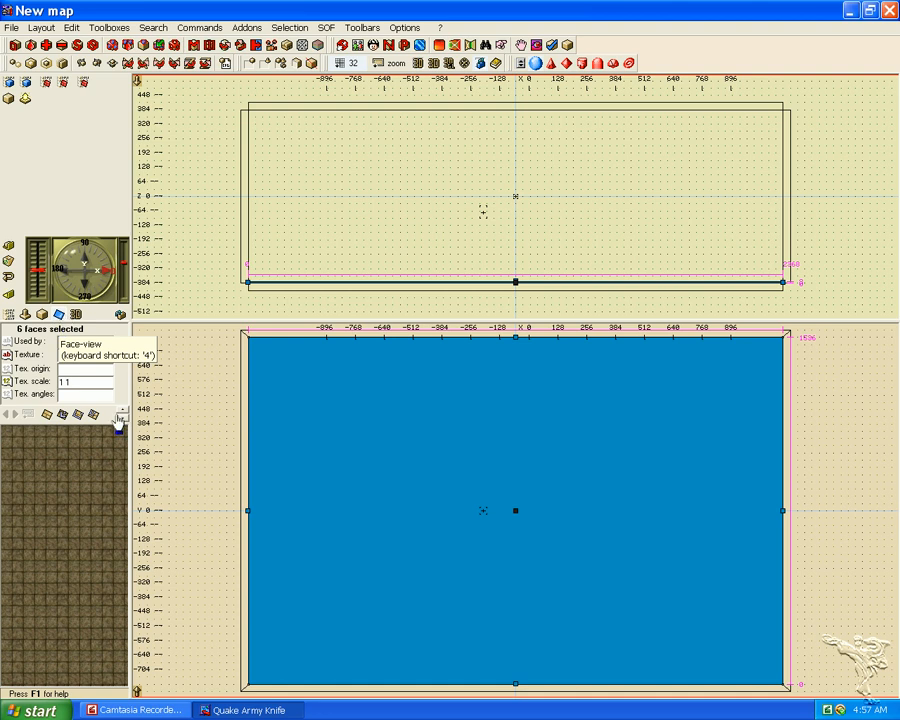
left_click(72, 516)
left_click_drag(896, 245, 897, 575)
double_click(820, 465)
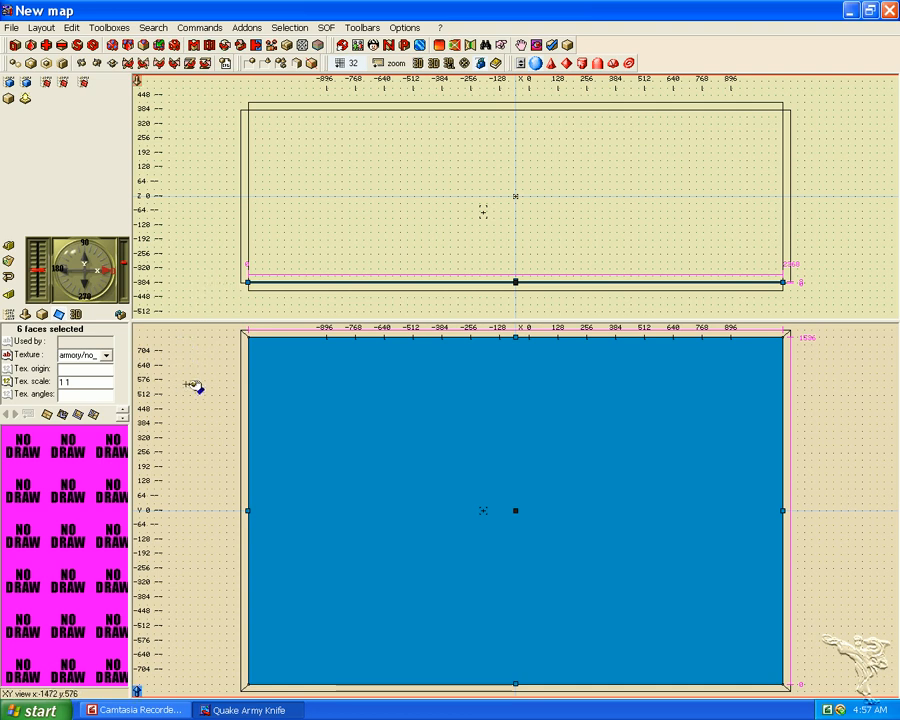
- Apply the armory/h_heli_land1 texture to the slab's up face and adjust it with minimum scaling
left_click(8, 314)
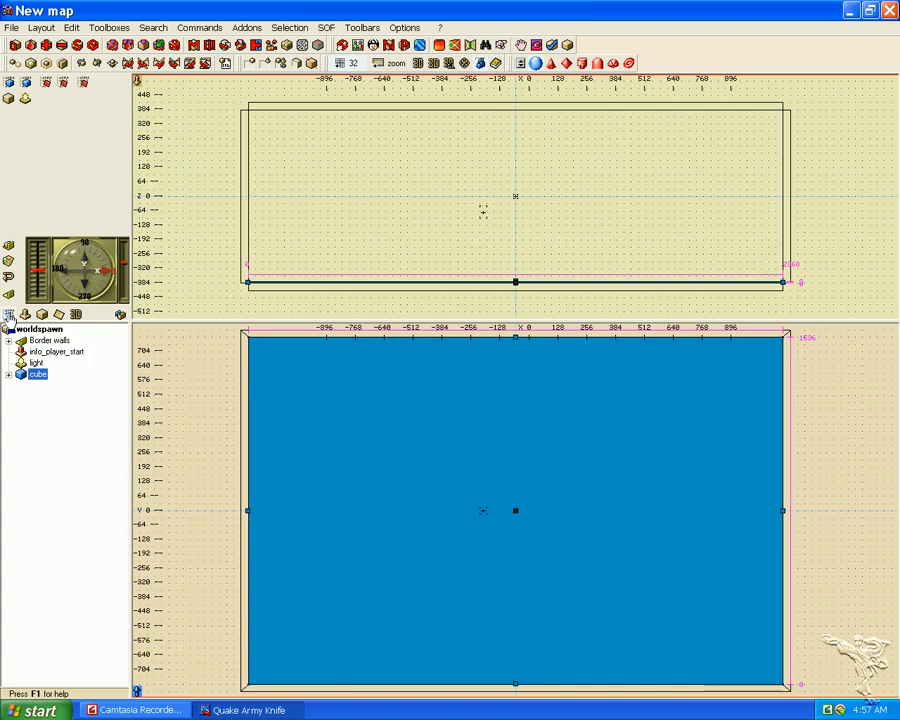
left_click(8, 375)
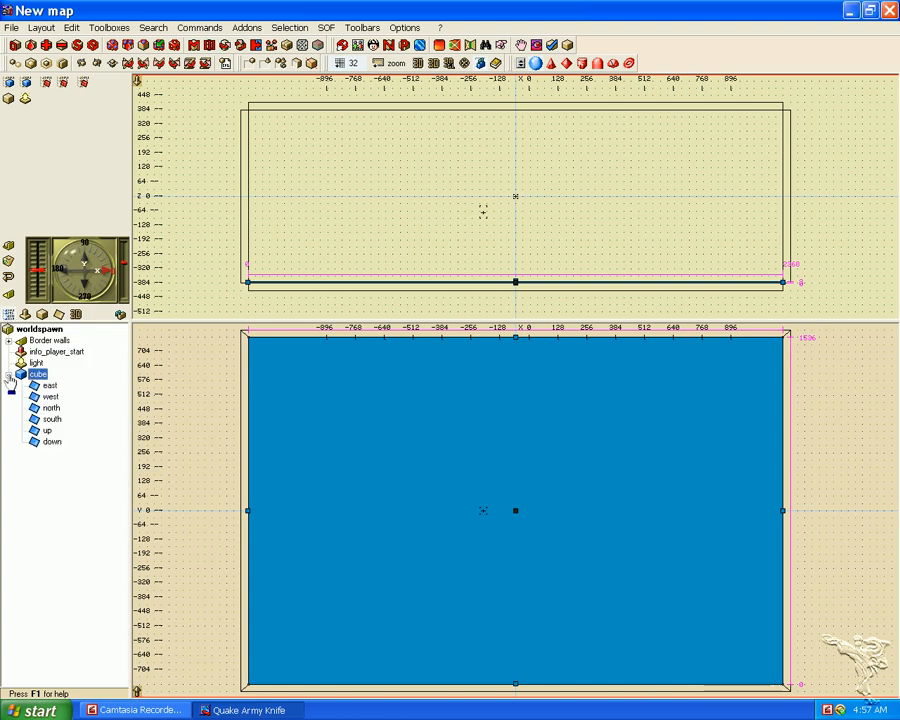
left_click(46, 431)
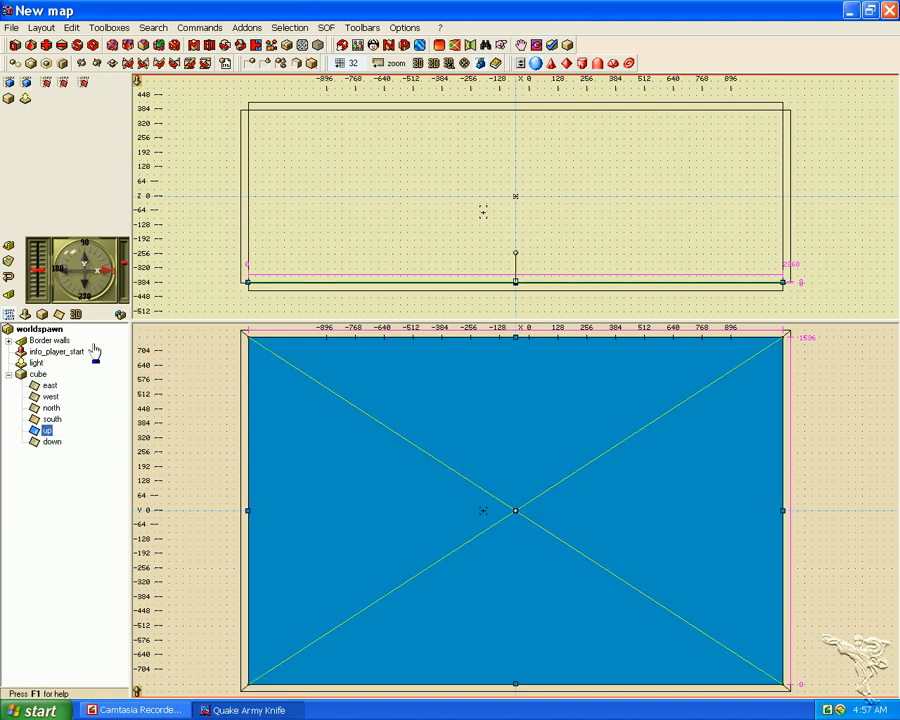
left_click(59, 314)
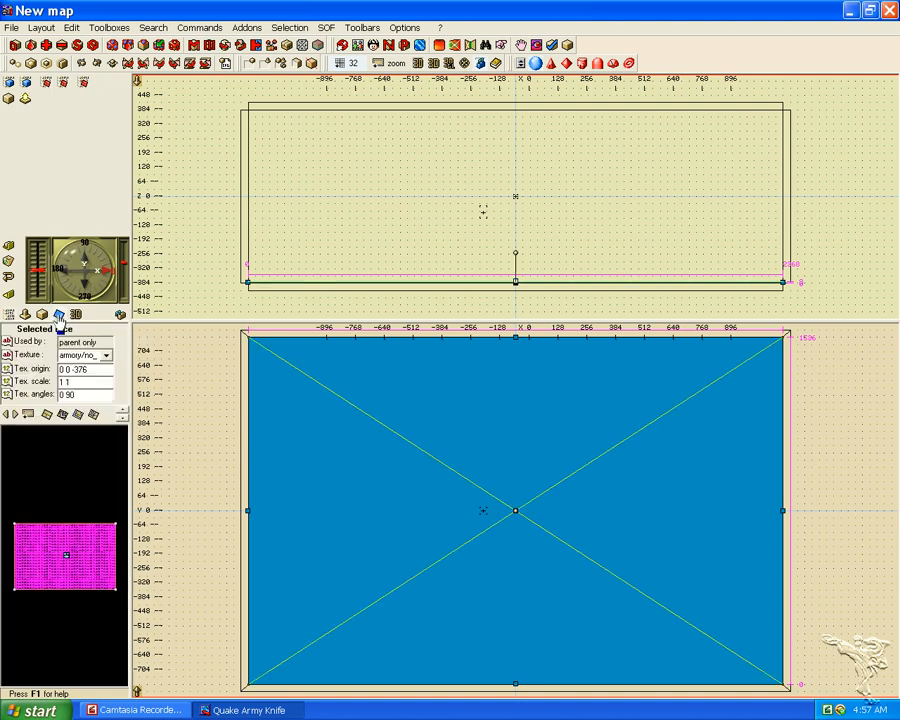
left_click(46, 416)
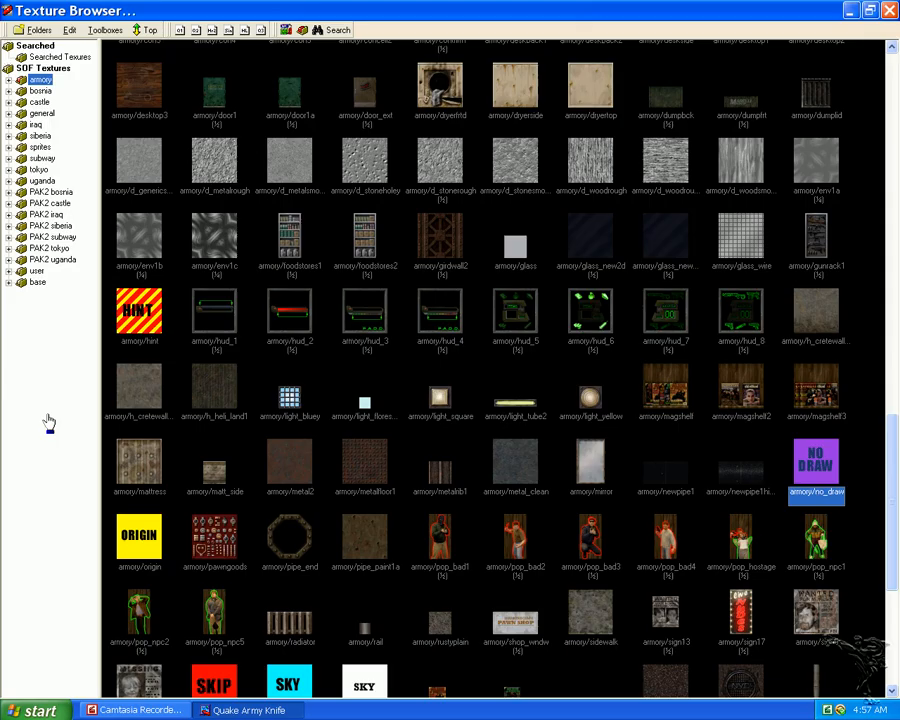
double_click(213, 398)
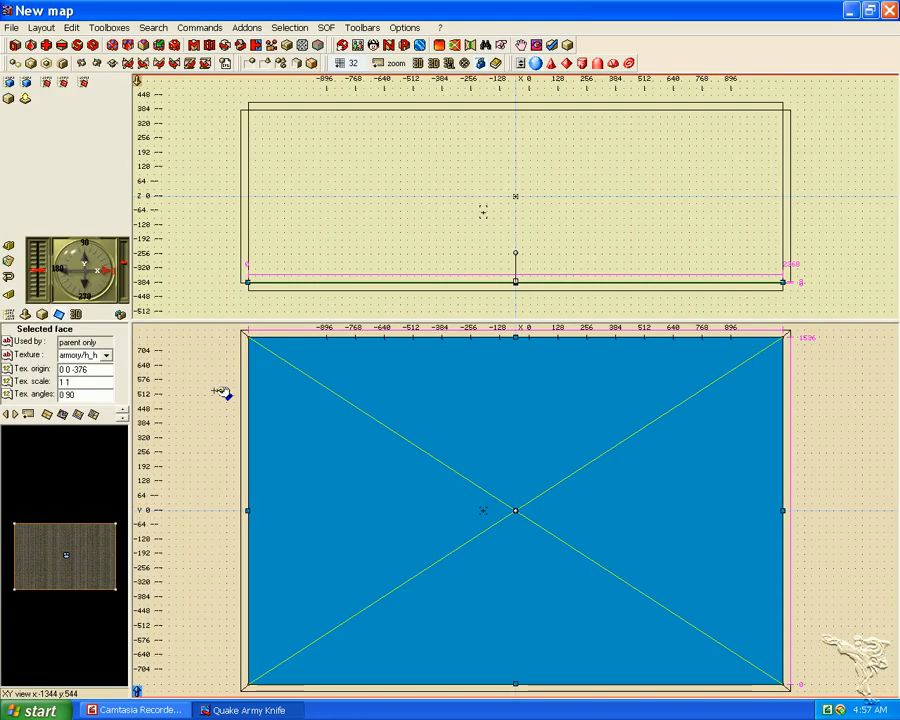
left_click(93, 415)
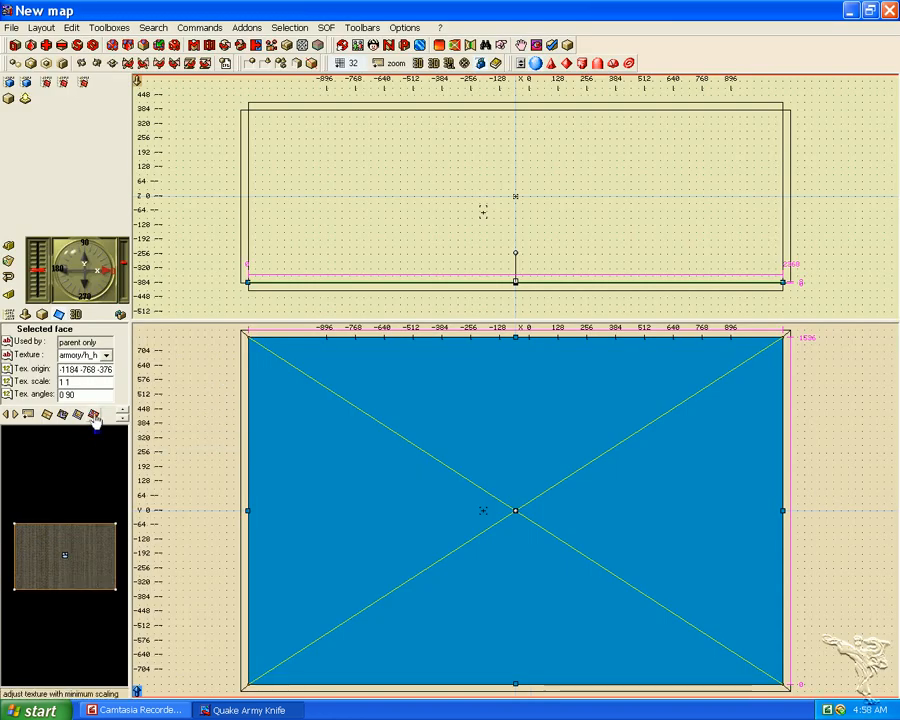
- Inspect the textured ground in the OpenGL 3D view, then deselect the slab and collapse its face list
left_click(450, 63)
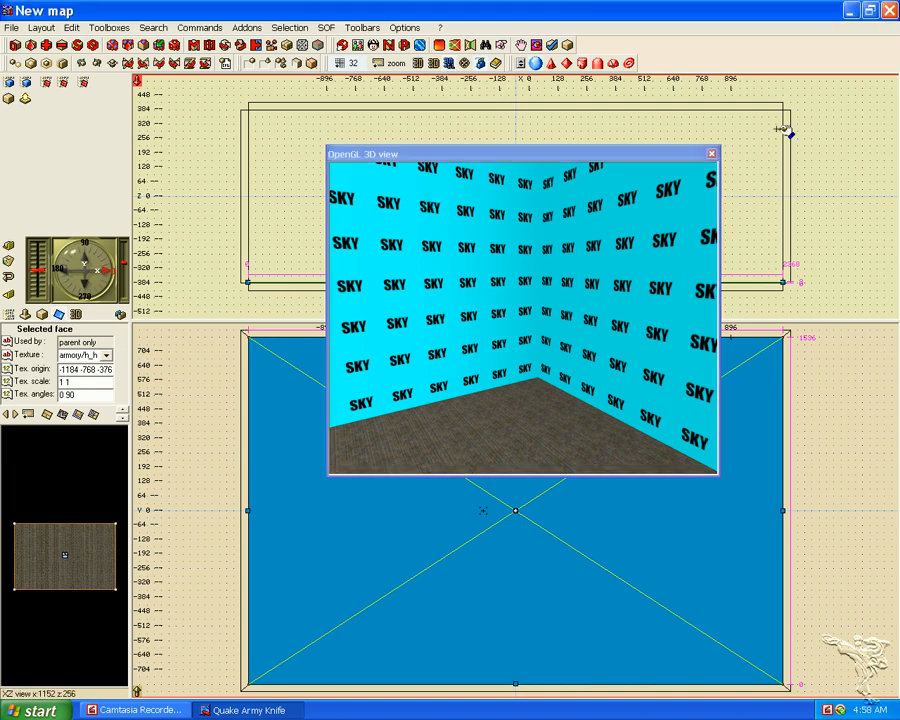
left_click(711, 156)
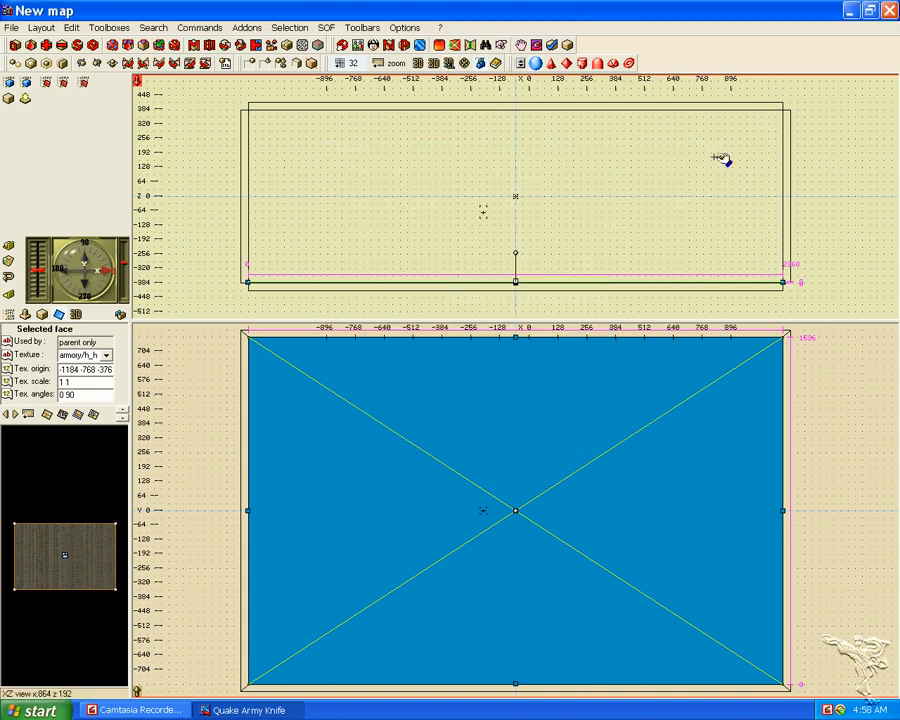
left_click(853, 429)
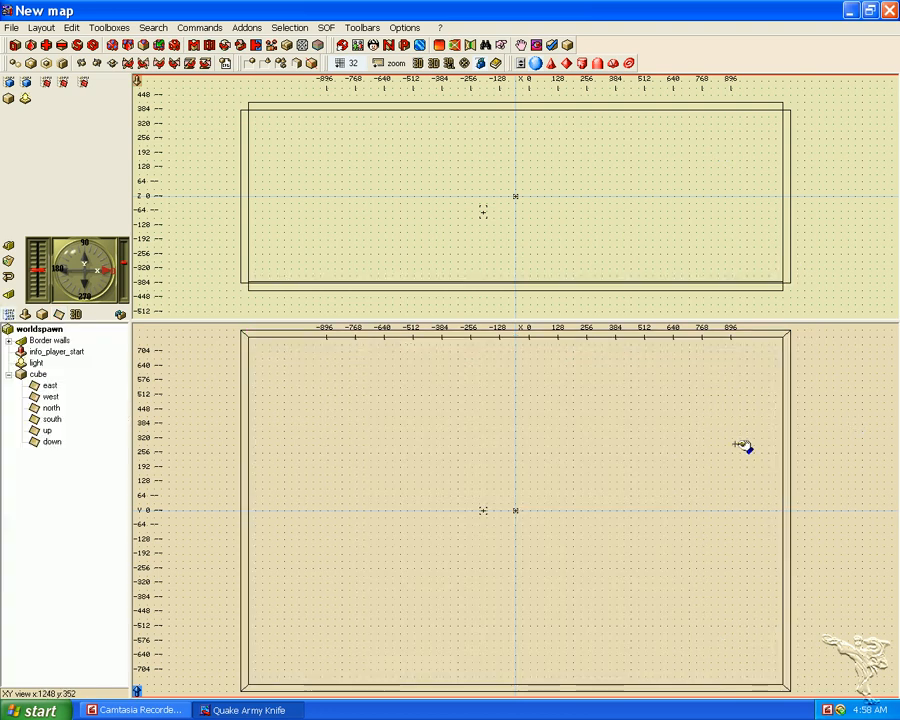
left_click(8, 375)
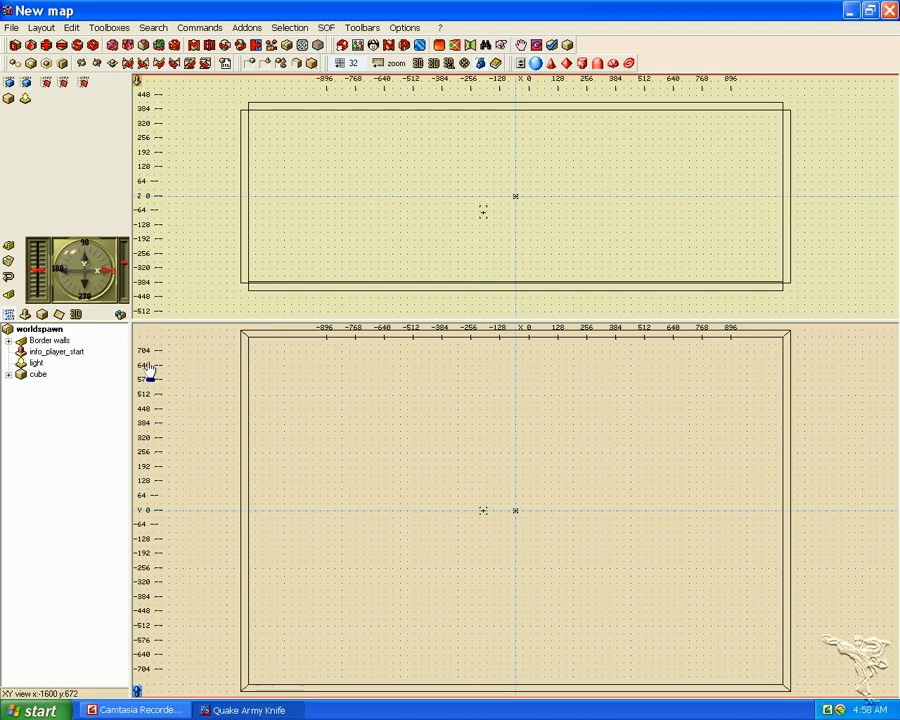
- Create a new group in the map and name it Walls
left_click(9, 296)
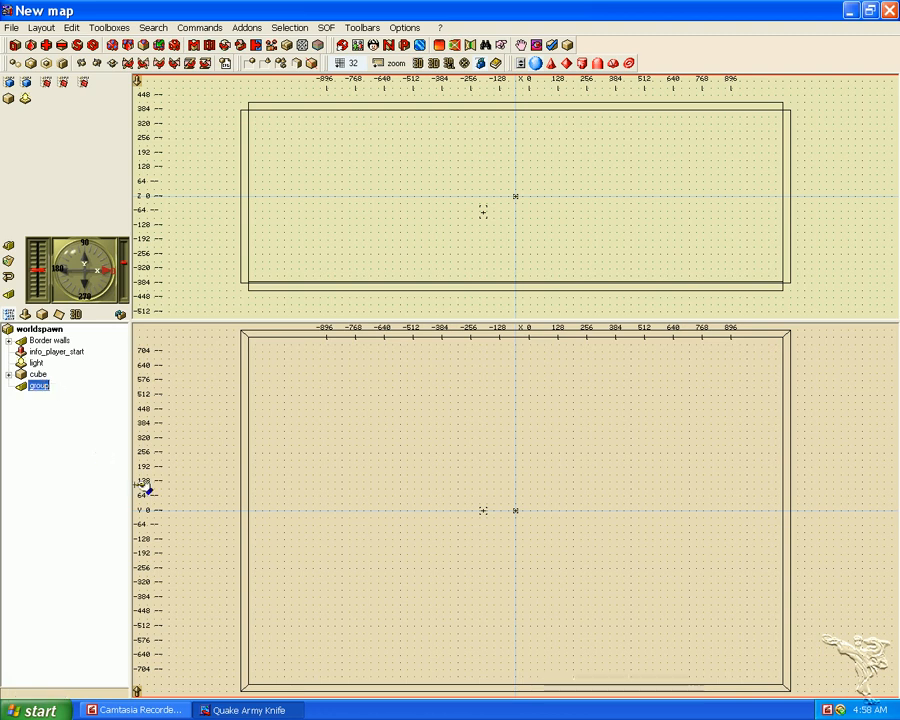
type("W")
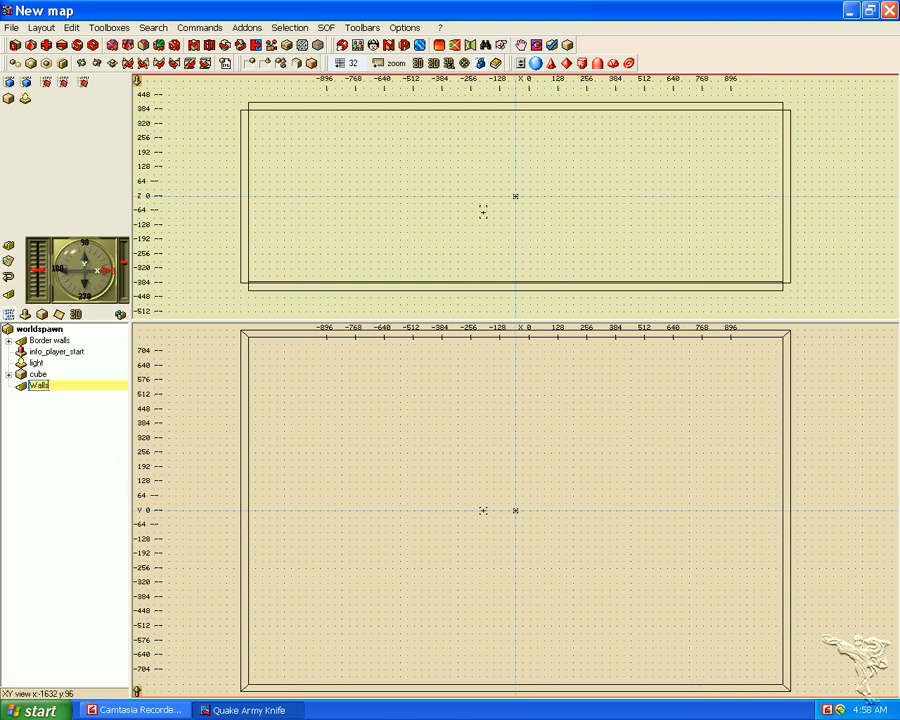
type("alls")
key("Return")
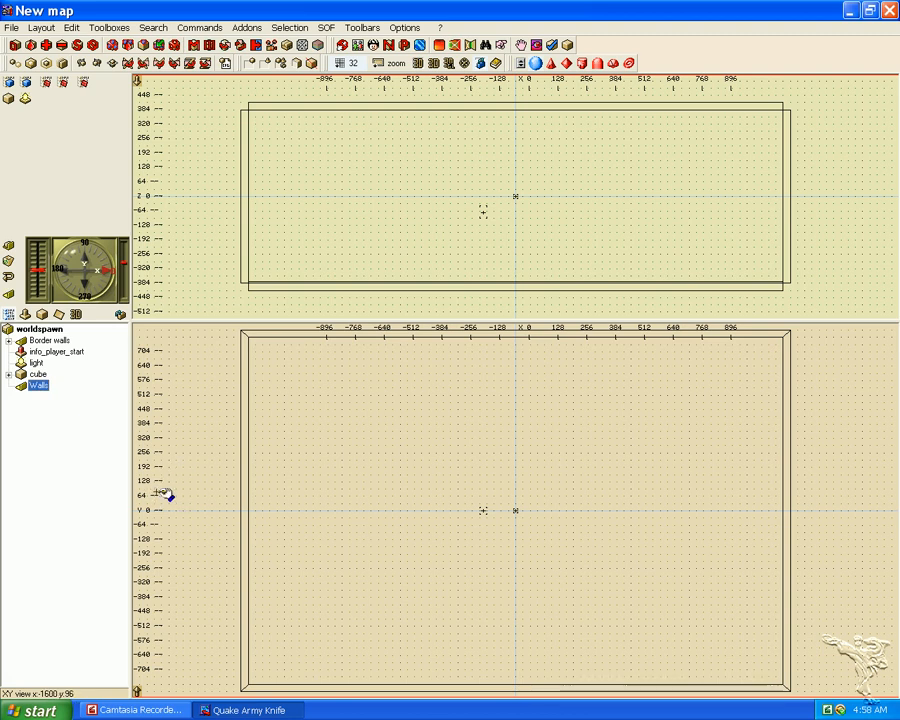
- Insert a basic 128-unit cube into the Walls group and lower it to the room's floor, centred at 0 0 -320
left_click(8, 85)
mouse_move(52, 101)
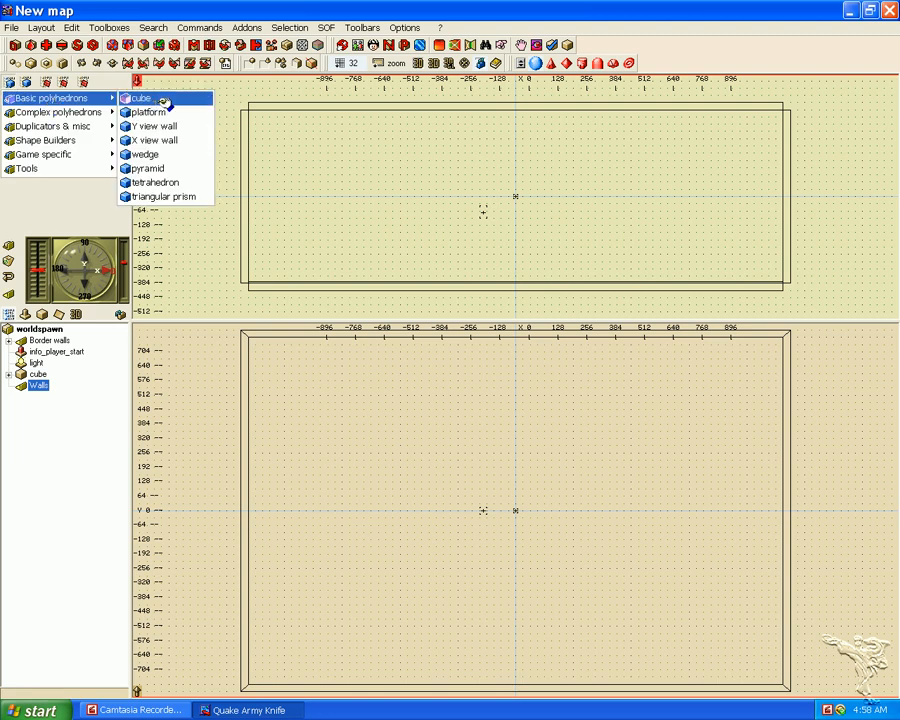
left_click(152, 99)
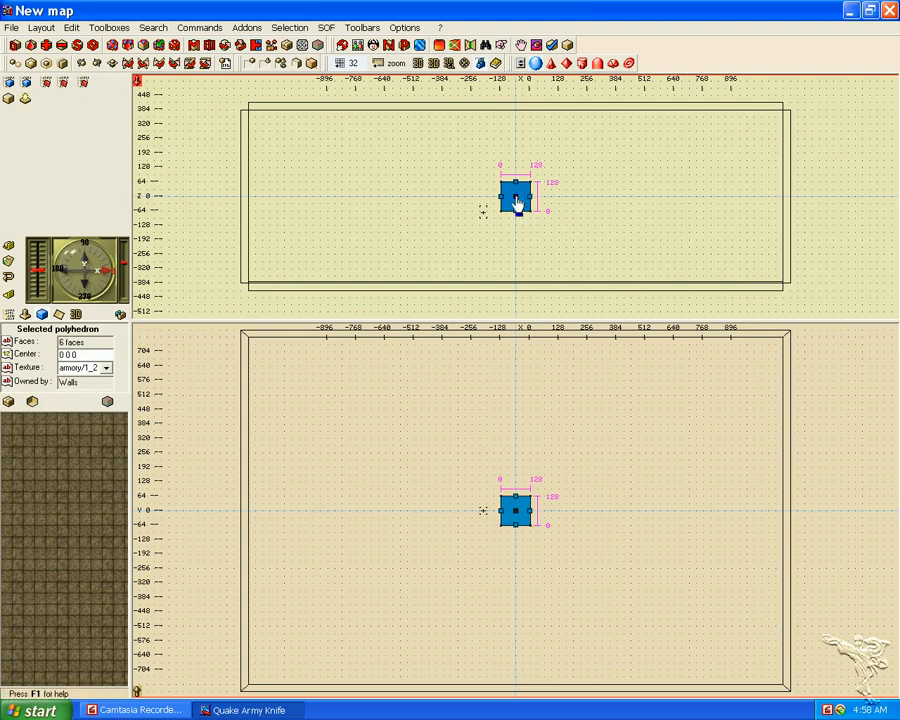
left_click_drag(517, 203, 516, 267)
left_click(525, 267)
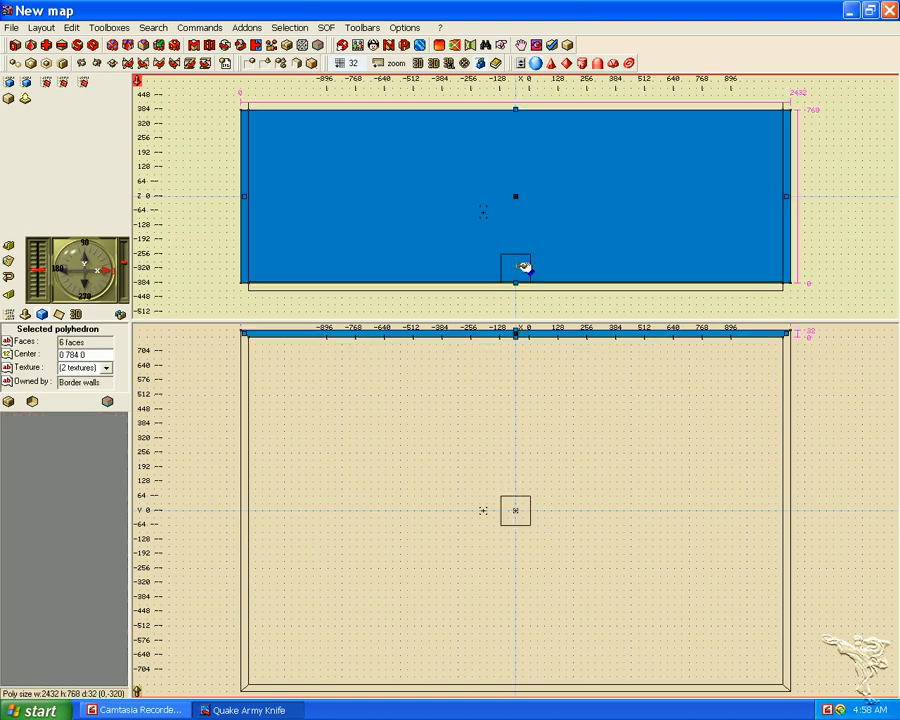
left_click(522, 264)
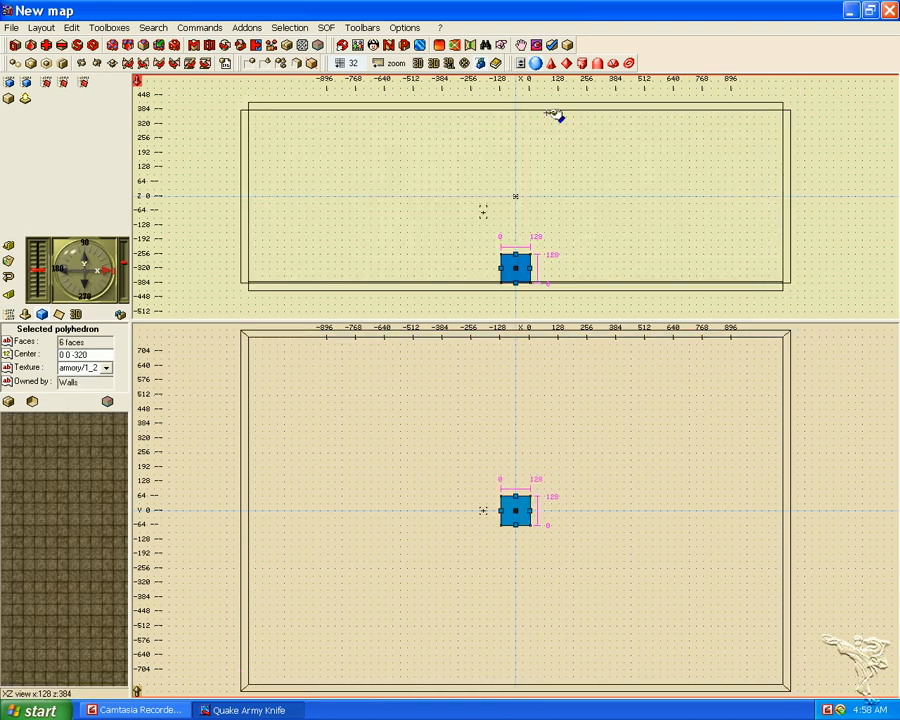
- Set the grid to 8 and raise the new cube onto the ground slab, centred at 0 0 -312
left_click(537, 45)
left_click(343, 63)
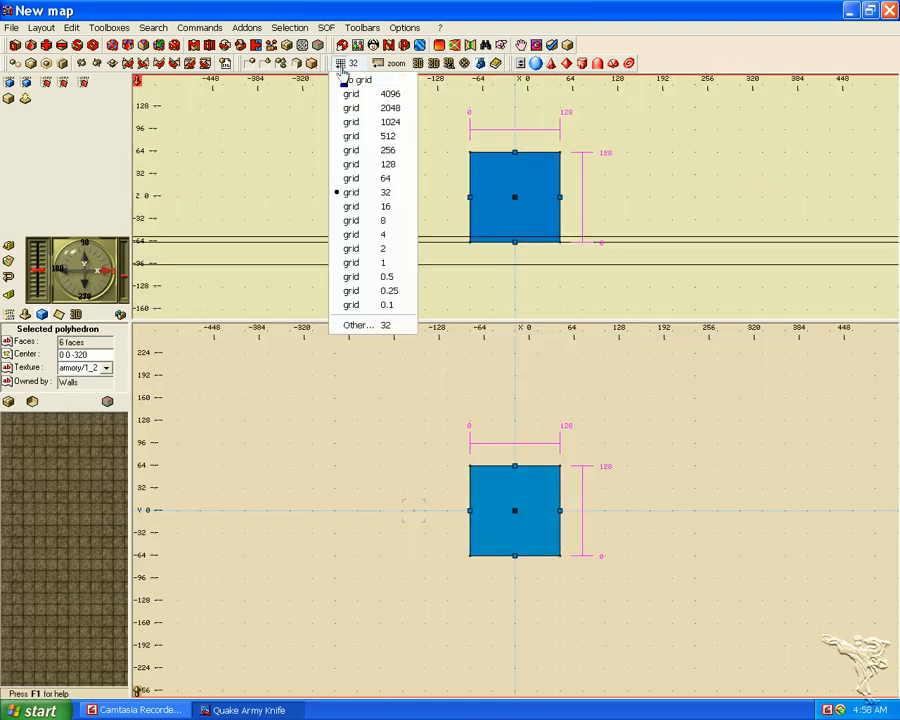
left_click(402, 220)
left_click_drag(518, 199, 516, 196)
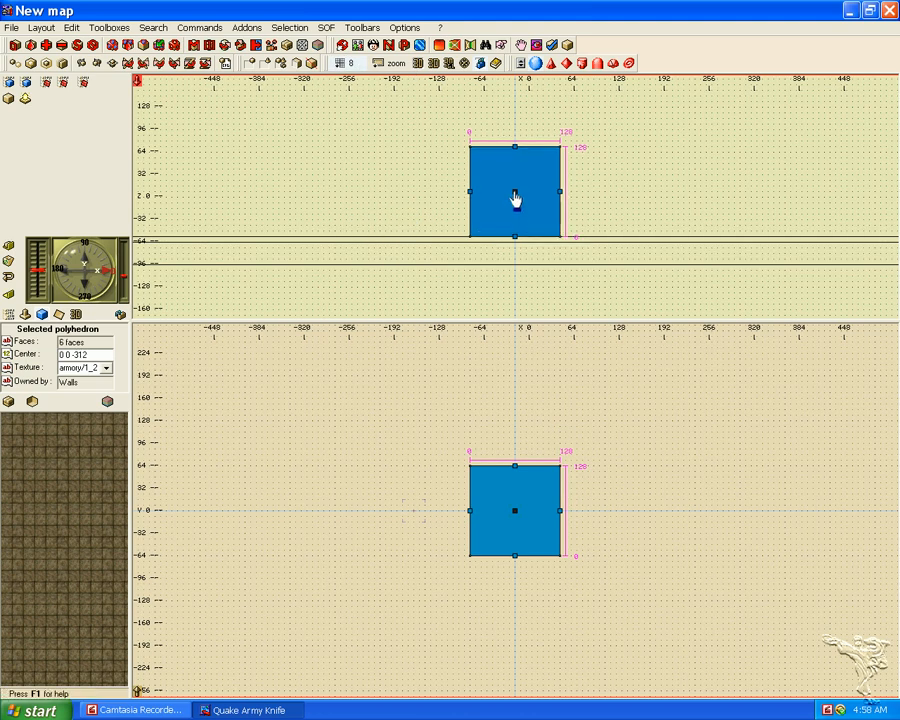
- Set the grid to 32 and move the cube against the room's east inner wall, centred at 1120 0 -312
left_click(345, 62)
left_click(393, 193)
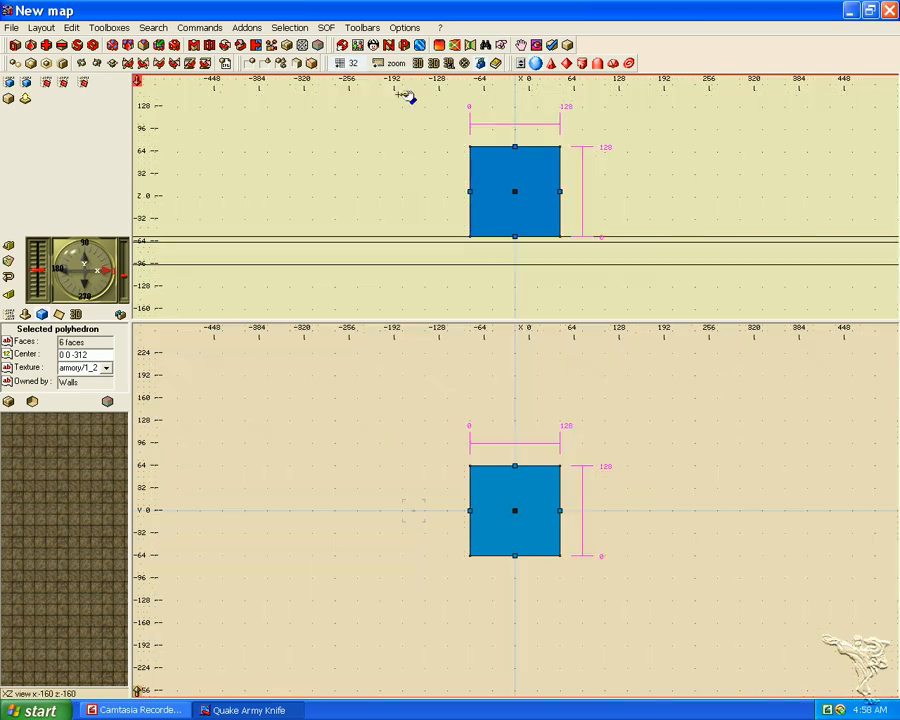
left_click(395, 63)
left_click_drag(516, 514, 765, 512)
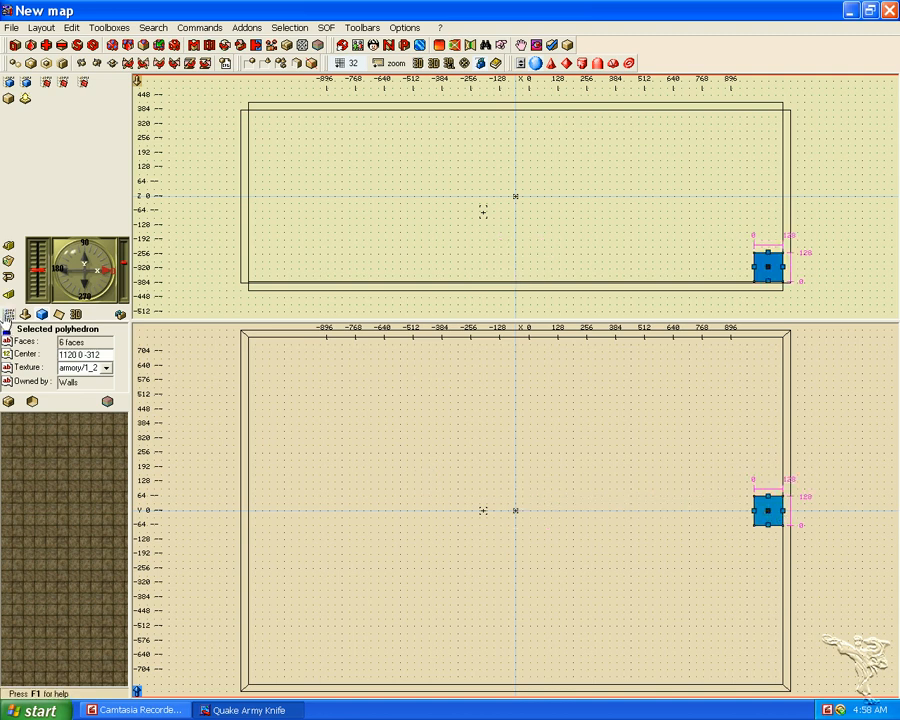
- Set the grid to 8 and pull the cube's west face toward the east wall, leaving it 8 units thick
left_click(7, 316)
left_click(8, 341)
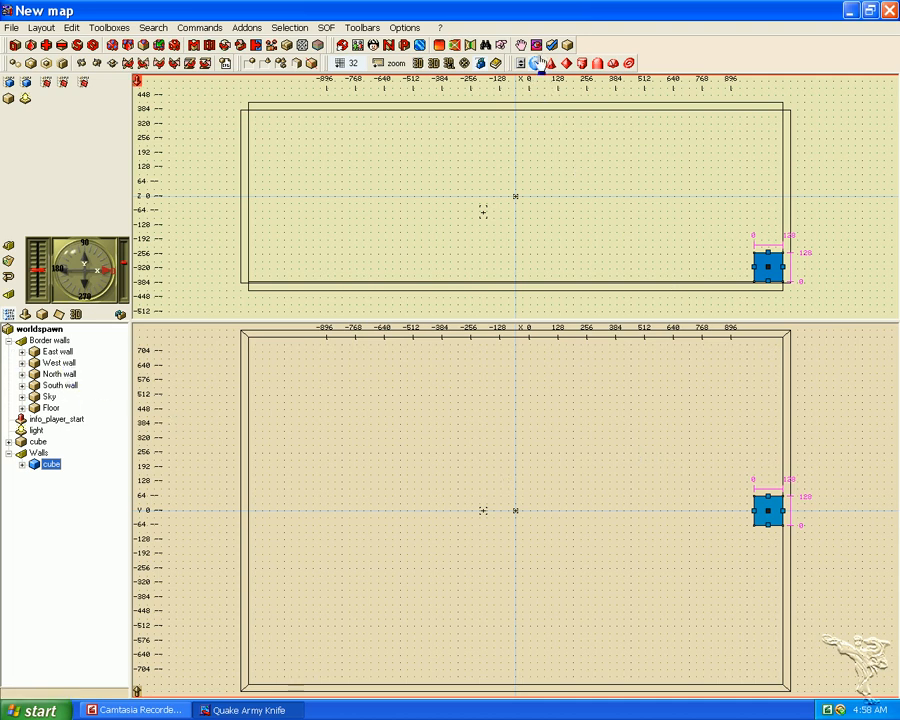
left_click(388, 63)
left_click(345, 63)
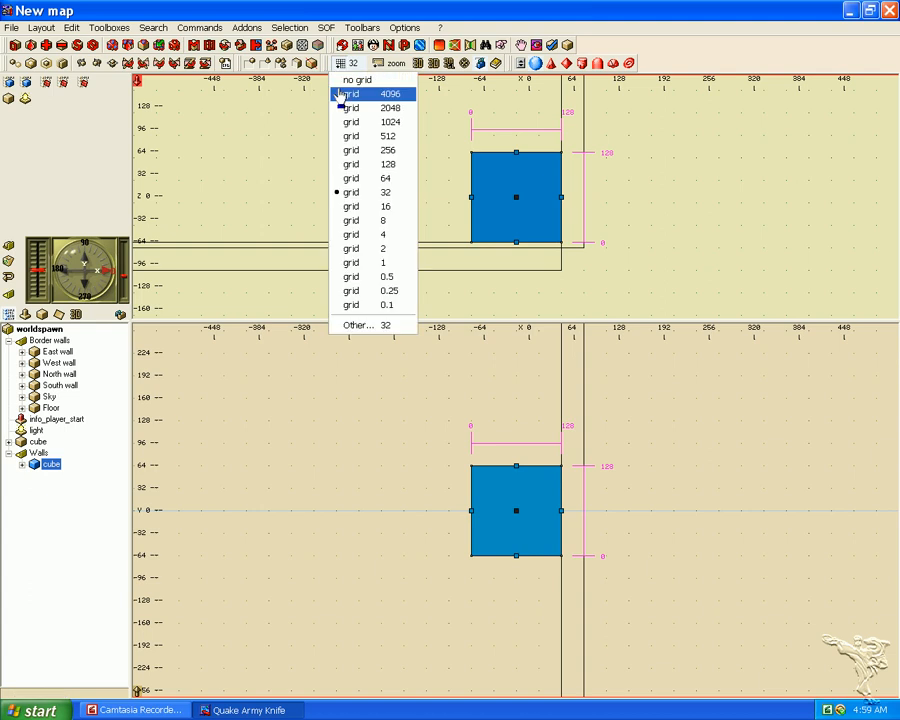
left_click(376, 221)
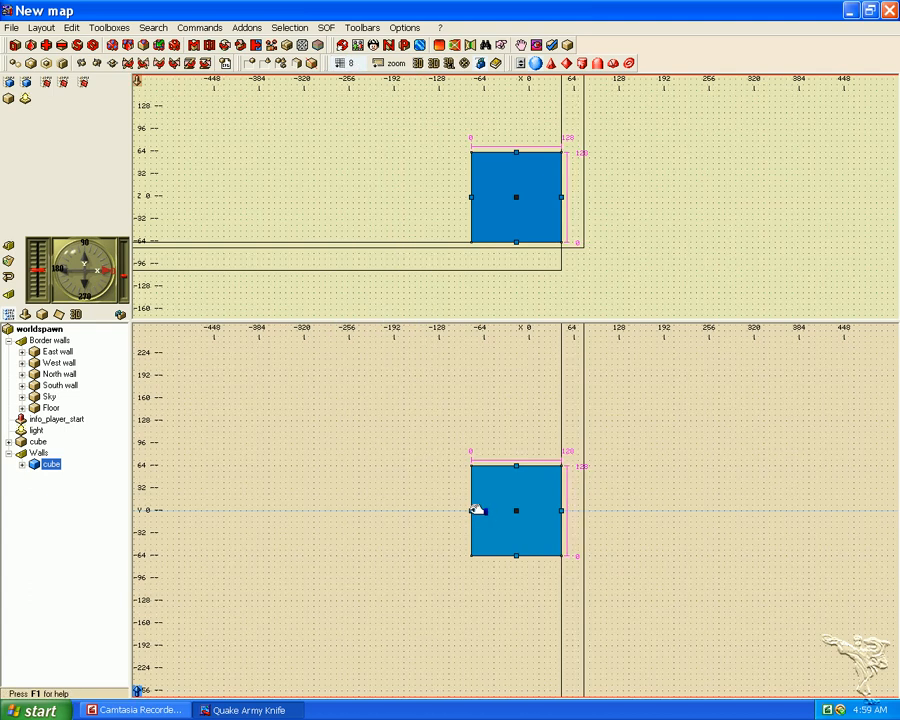
left_click_drag(477, 510, 558, 512)
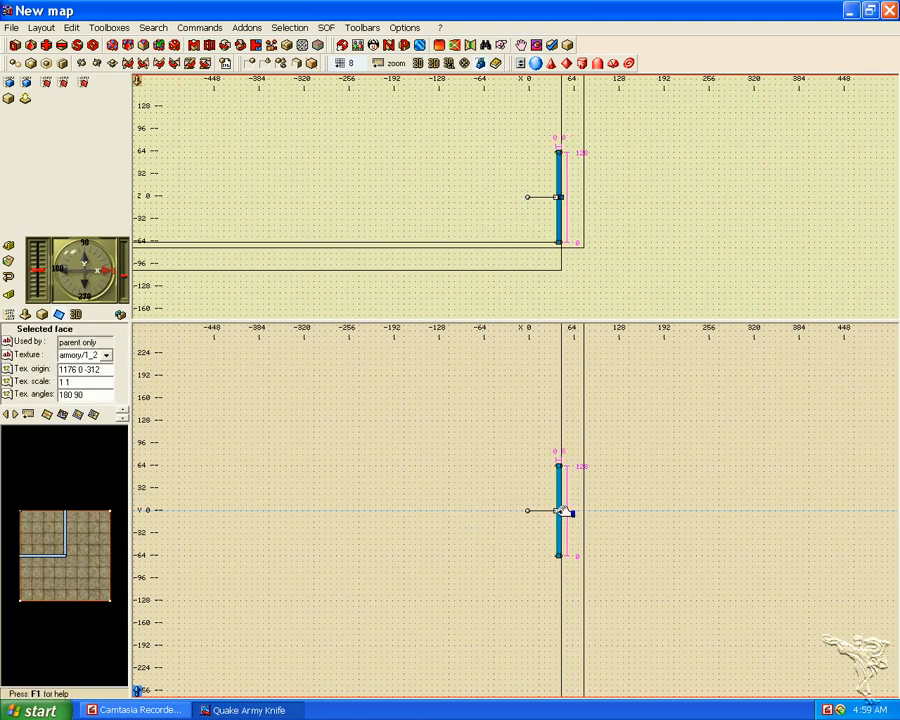
- Set the grid to 32 and stretch the thin block north and south to the inner walls, making it 1536 units long
left_click(346, 64)
left_click(386, 192)
left_click(398, 64)
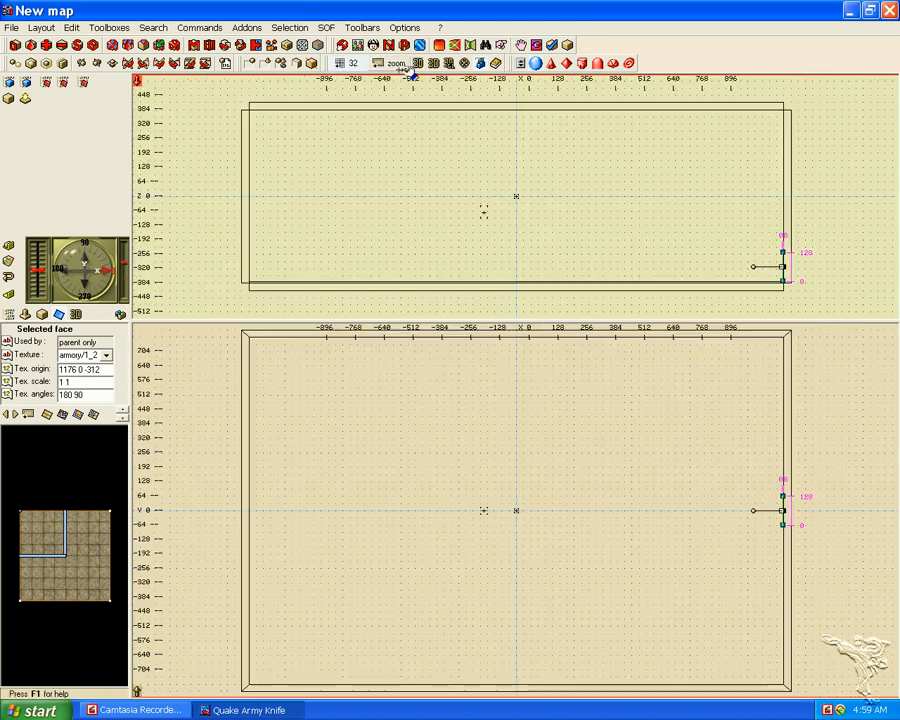
left_click_drag(783, 510, 783, 452)
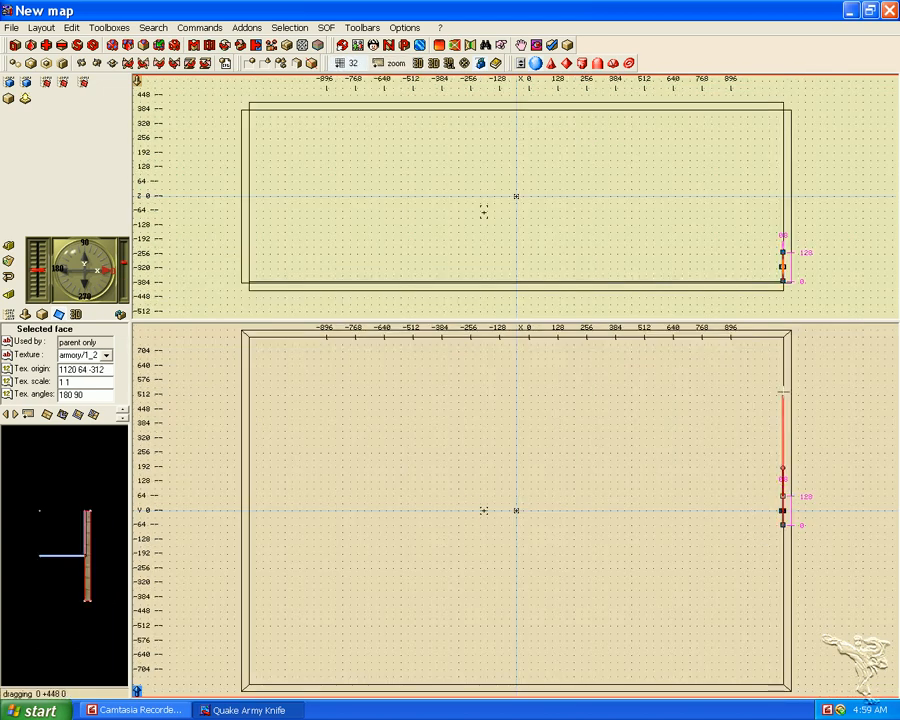
left_click_drag(783, 337, 783, 337)
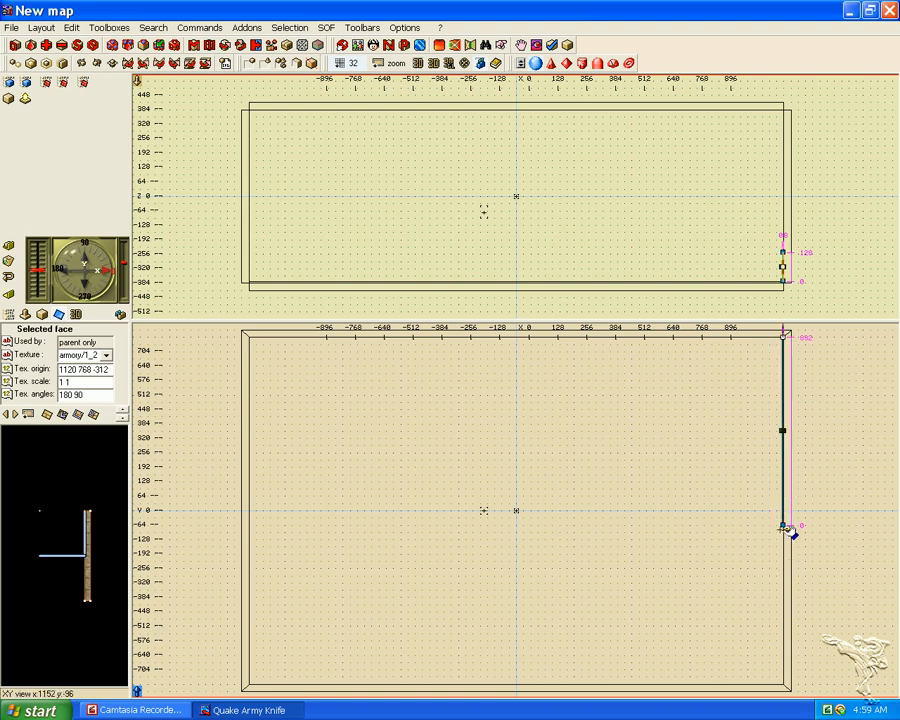
left_click_drag(782, 533, 786, 574)
left_click_drag(787, 685, 787, 685)
- Duplicate the whole east wall block and place the copy near the room's west side, centred at -1156 0 -312
left_click(9, 314)
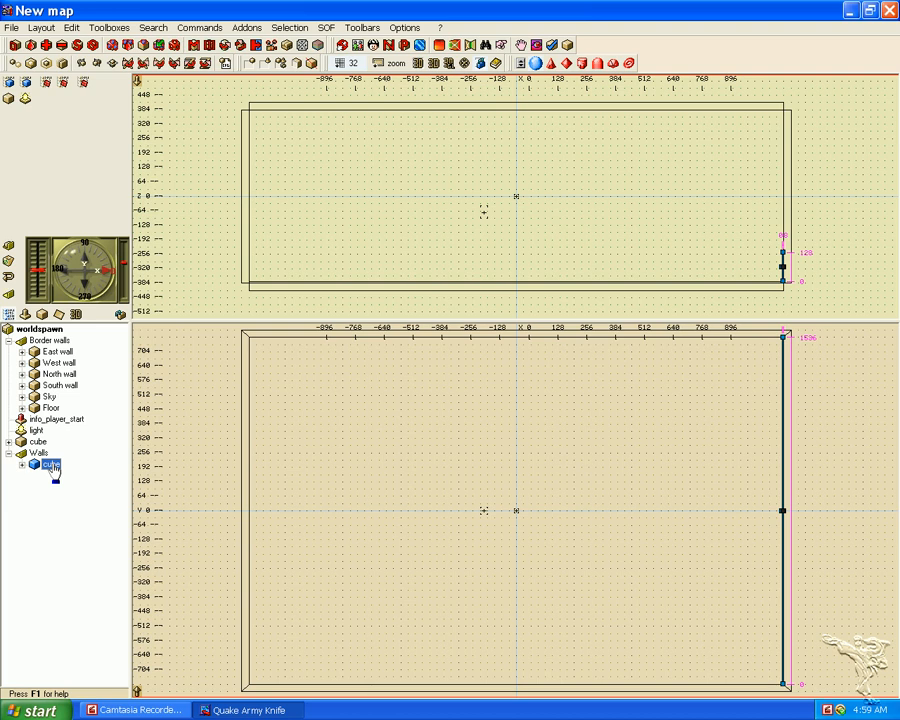
double_click(52, 466)
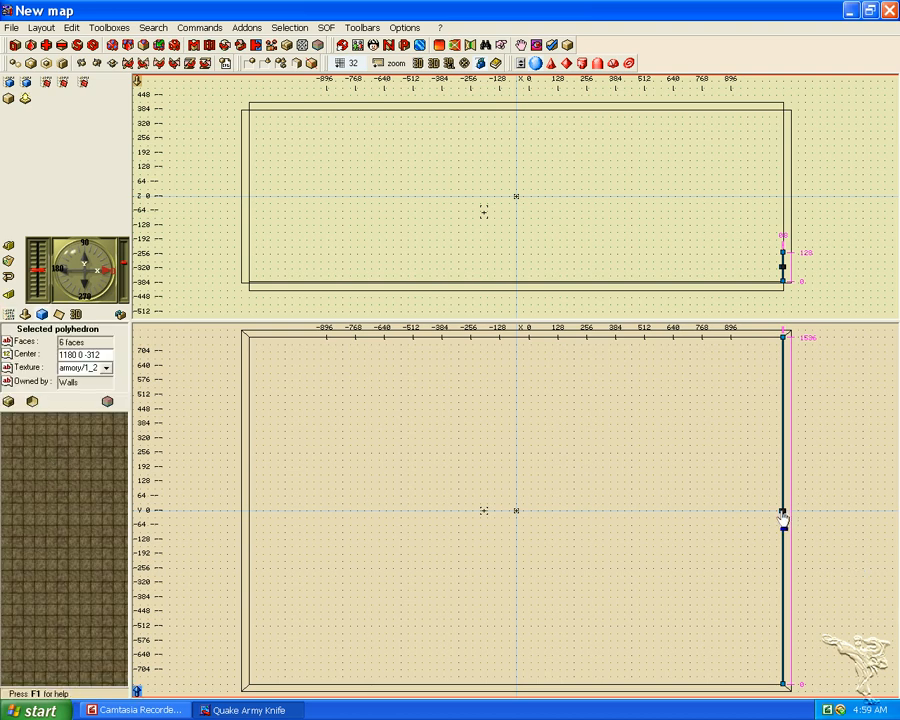
left_click_drag(783, 512, 252, 510)
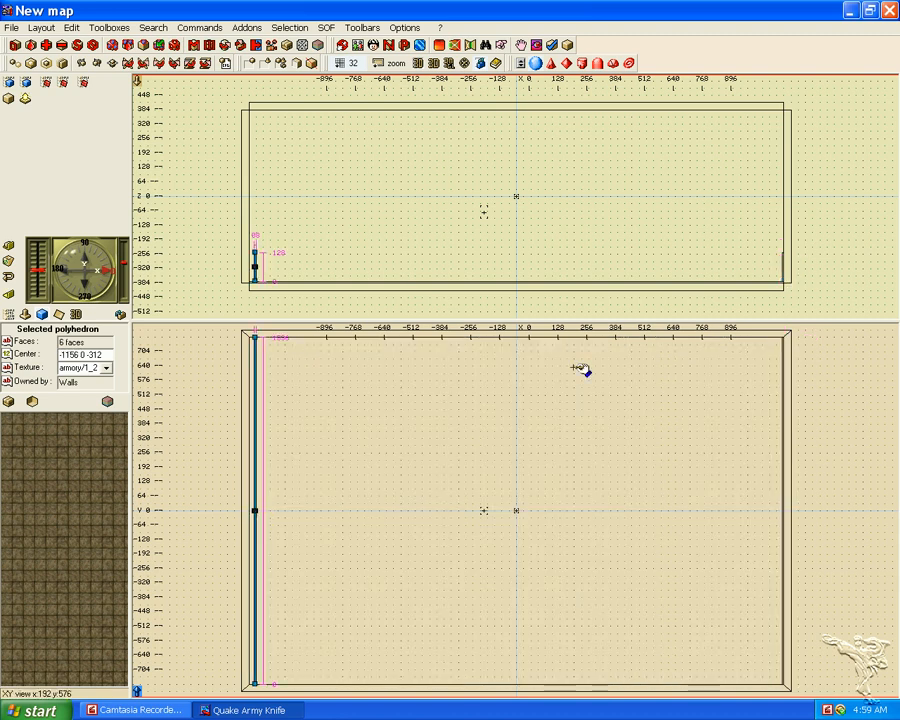
- Set the grid to 8 and move the duplicated wall flush against the room's west inner wall, centred at -1180 0 -312
left_click(533, 62)
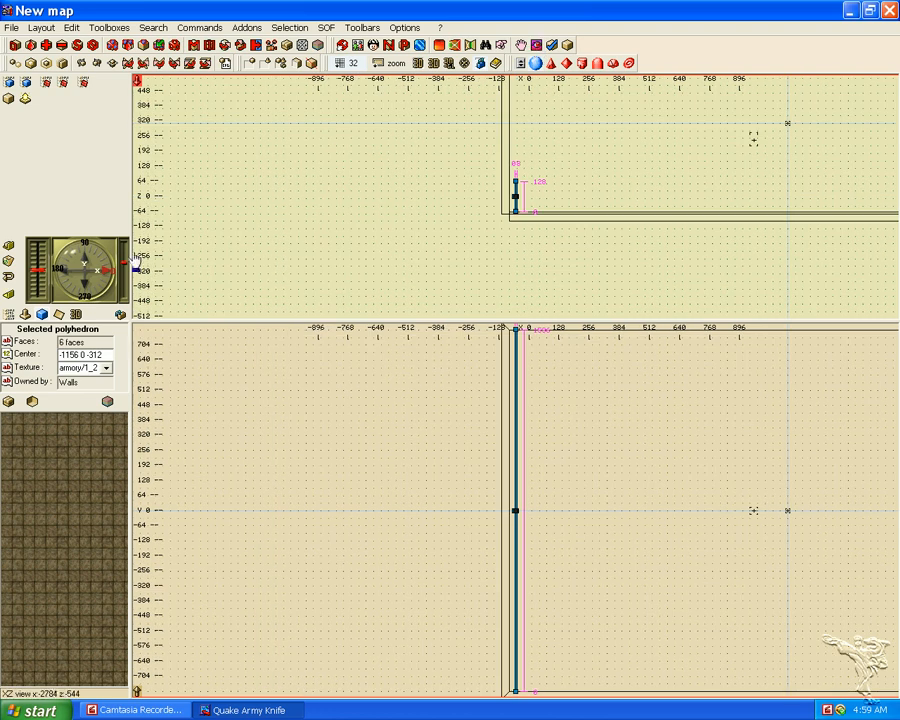
left_click_drag(123, 265, 124, 281)
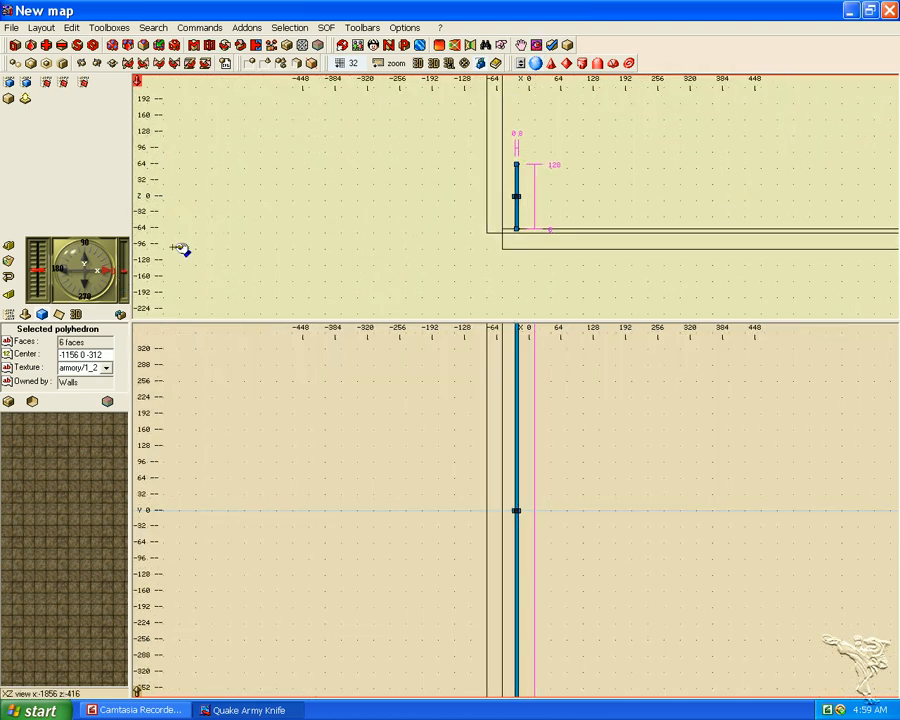
left_click(340, 63)
left_click(372, 221)
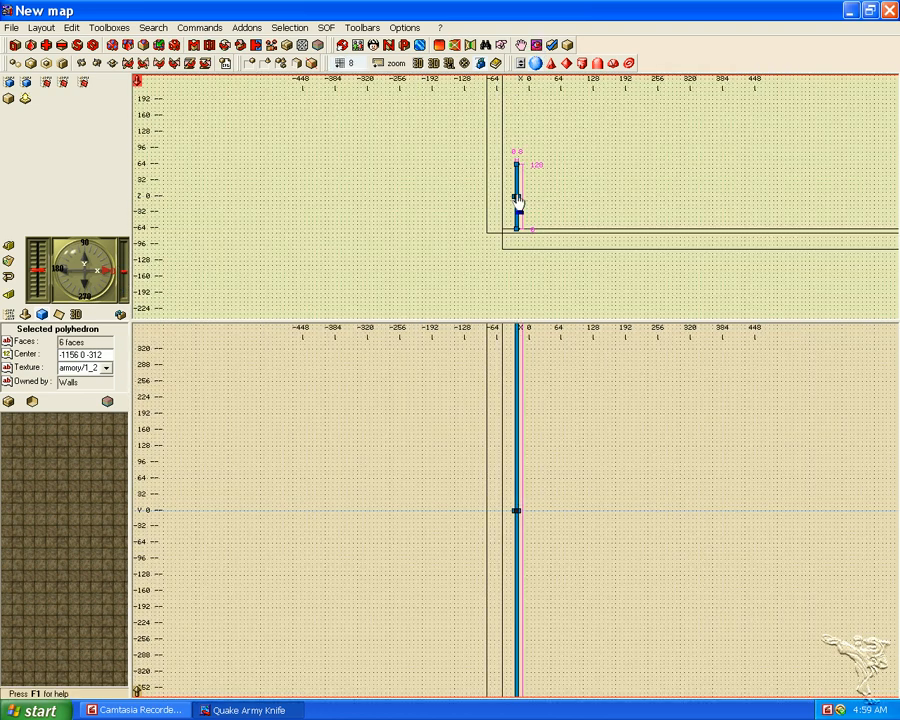
left_click_drag(517, 200, 505, 197)
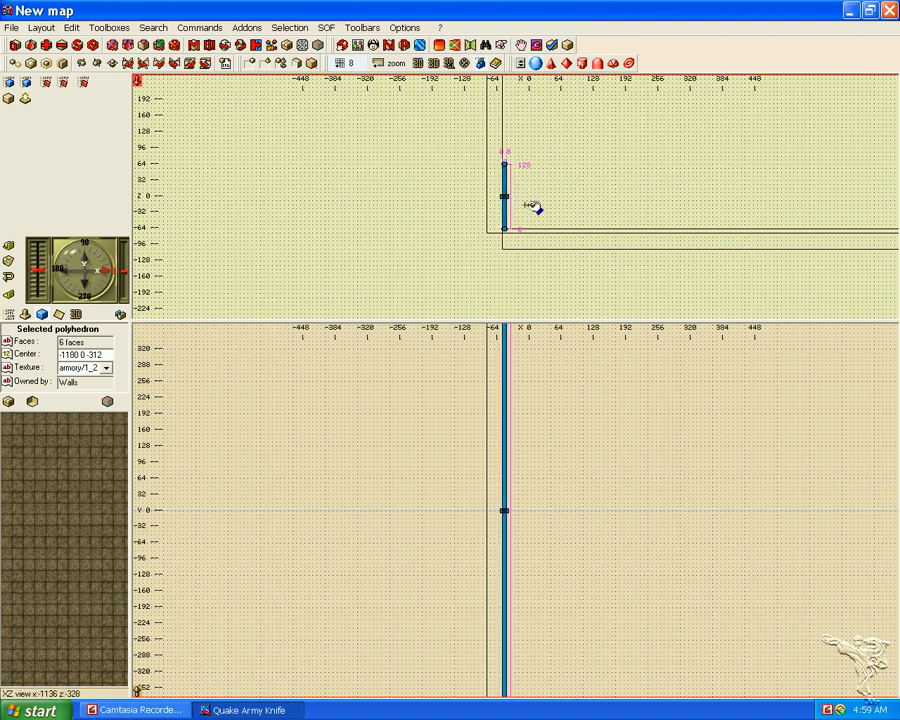
- Set the grid to 32, duplicate the west wall block, and shorten the copy to 32 units at the northwest corner
left_click(343, 63)
left_click(398, 193)
left_click(397, 64)
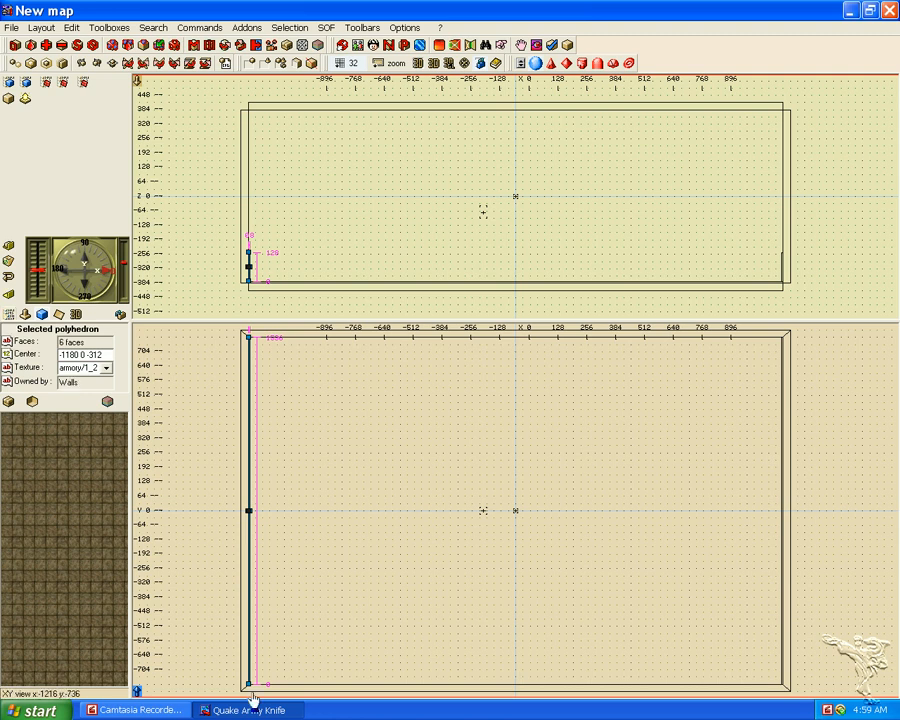
mouse_move(248, 686)
left_mouse_down()
mouse_move(256, 374)
mouse_move(265, 340)
left_mouse_up()
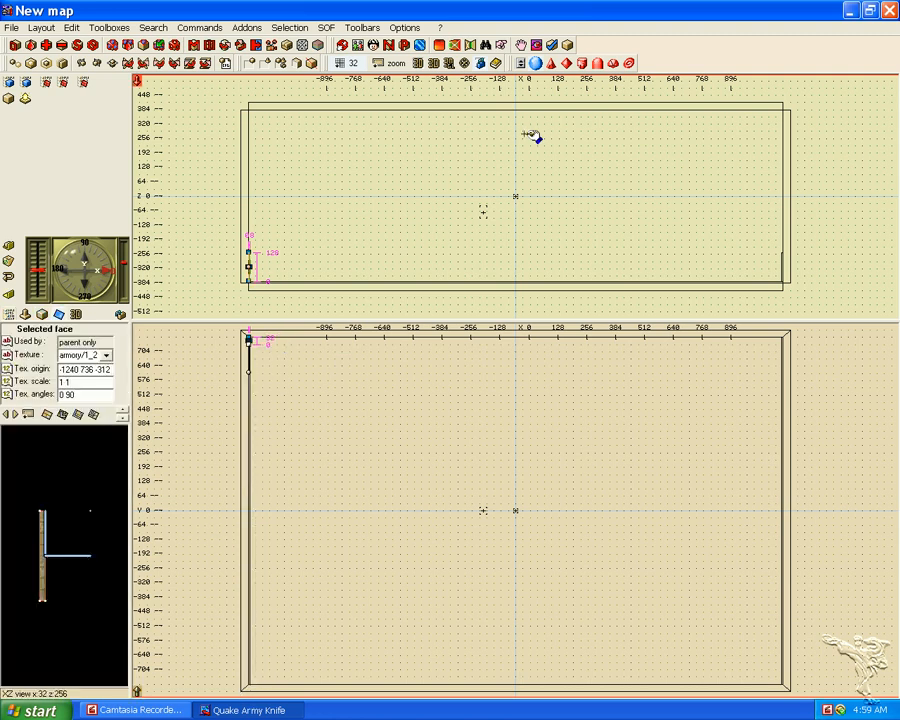
- Set the grid to 8 and pull the short block's south face north, leaving it 8 units deep
left_click(537, 47)
left_click_drag(123, 281, 123, 293)
left_click(346, 63)
left_click(386, 222)
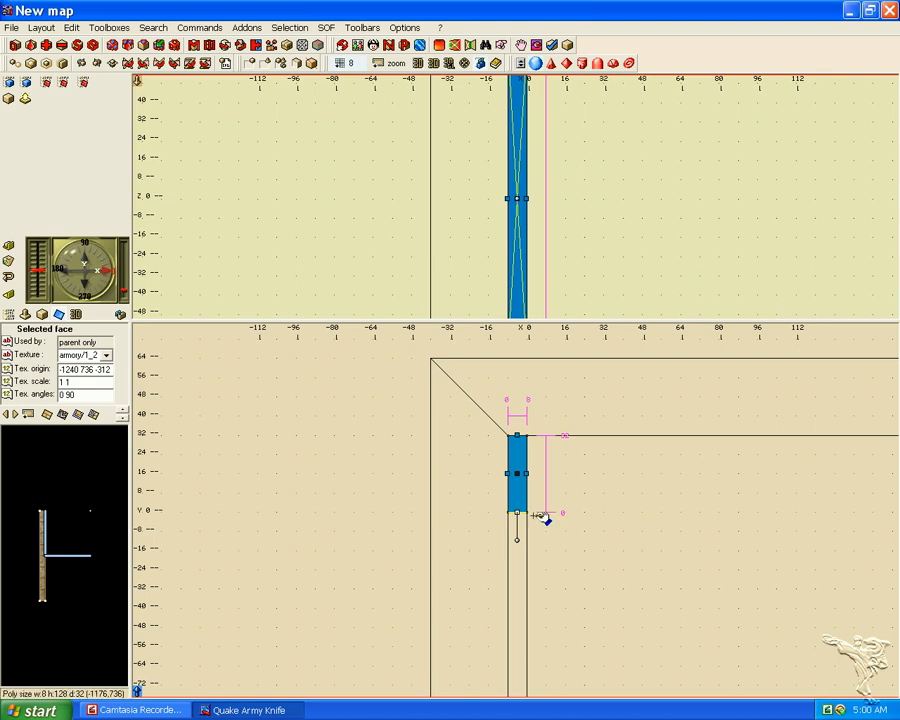
left_click_drag(517, 516, 517, 456)
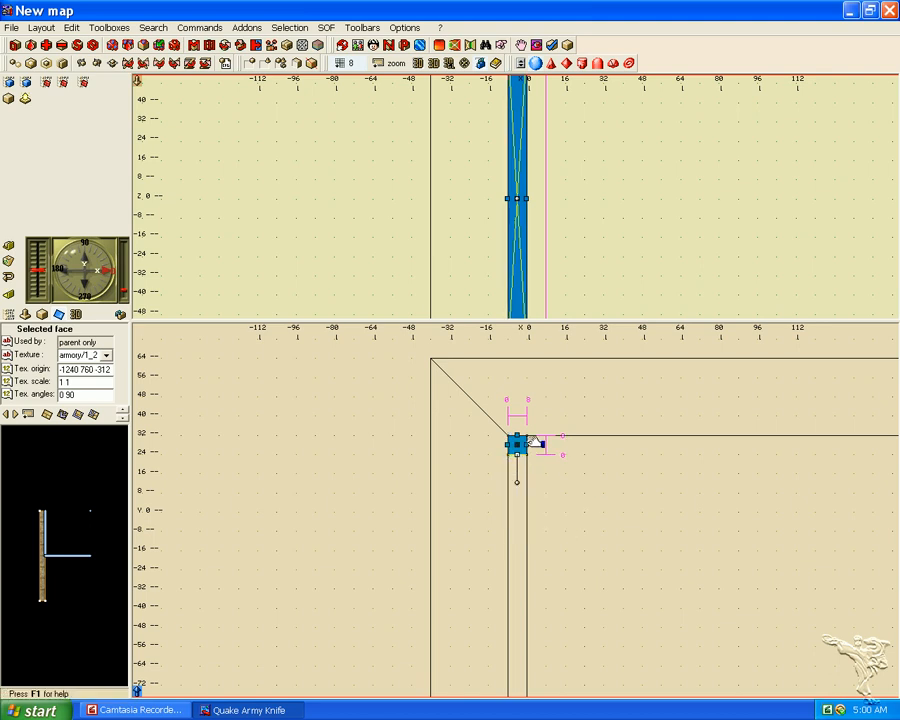
- Set the grid to 32 and stretch the small block's east face toward the east wall, making it 2344 units long
left_click(531, 444)
left_click(339, 64)
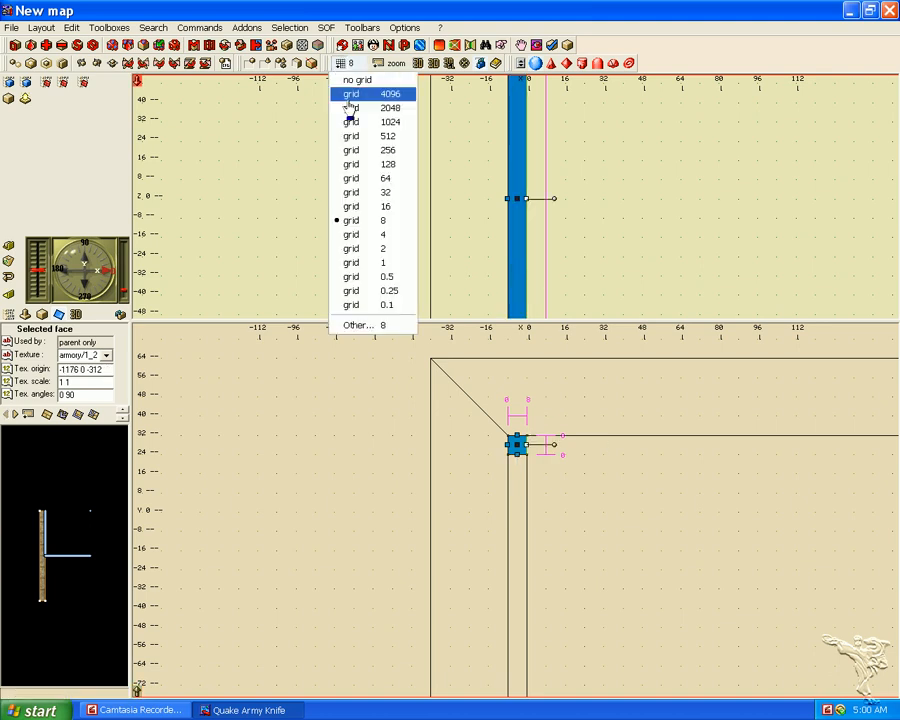
left_click(406, 193)
scroll(490, 262, "down", 5)
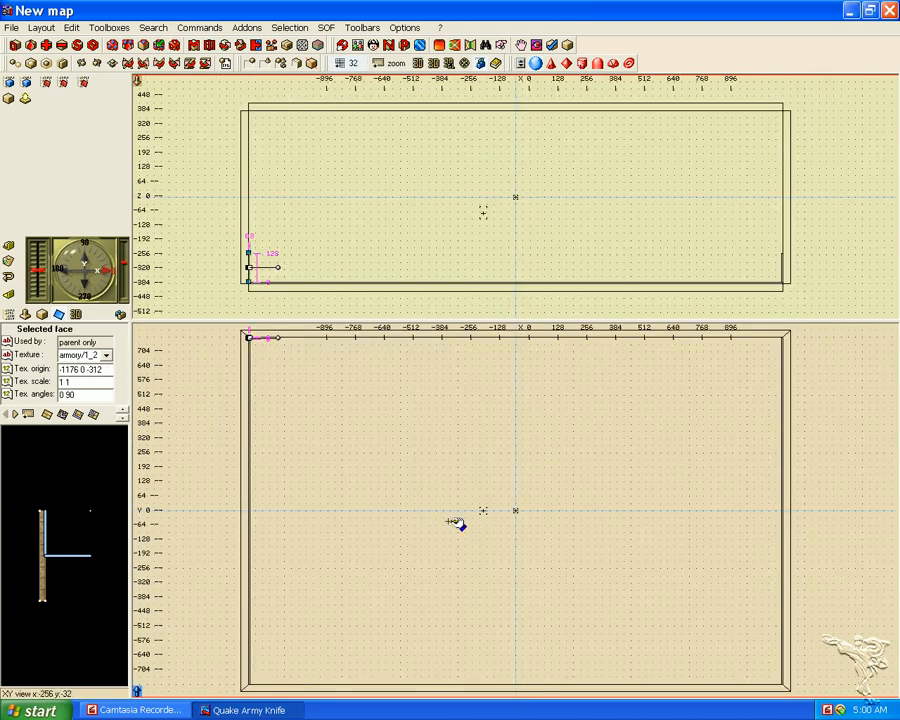
left_click_drag(255, 334, 381, 344)
left_click_drag(771, 347, 779, 343)
- Set the grid to 8 and extend the north wall's east face to the room's inner wall, making it 2368 units long
left_click(537, 45)
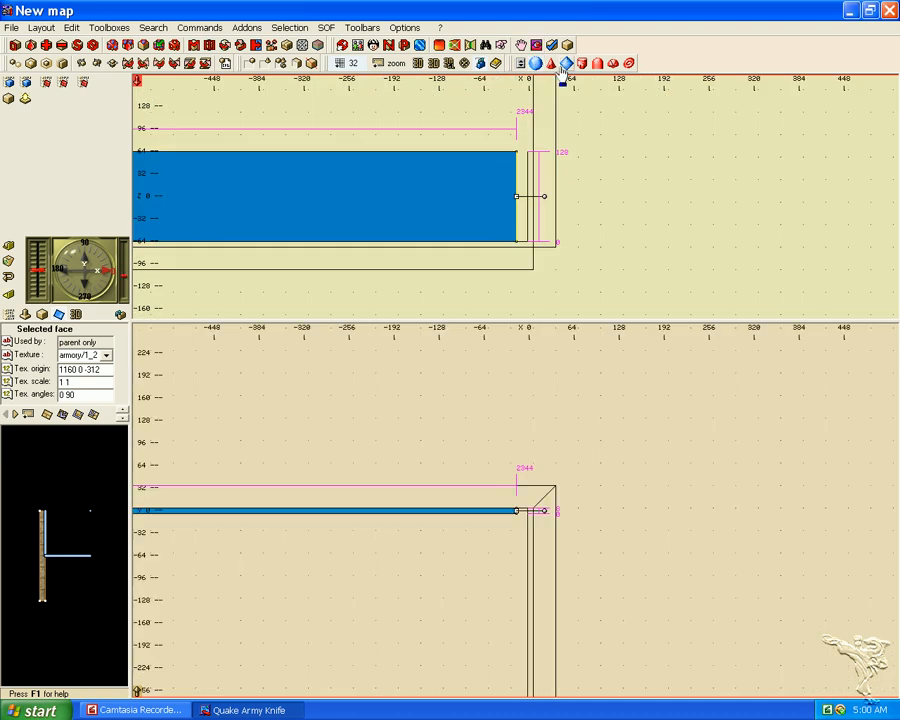
left_click_drag(124, 276, 124, 287)
left_click(345, 62)
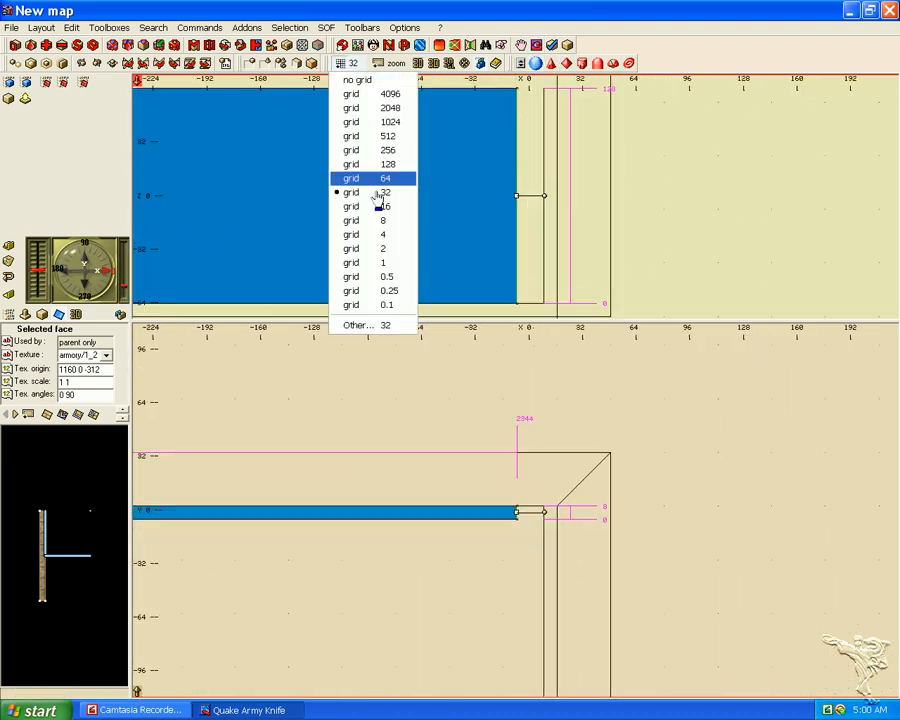
left_click(392, 226)
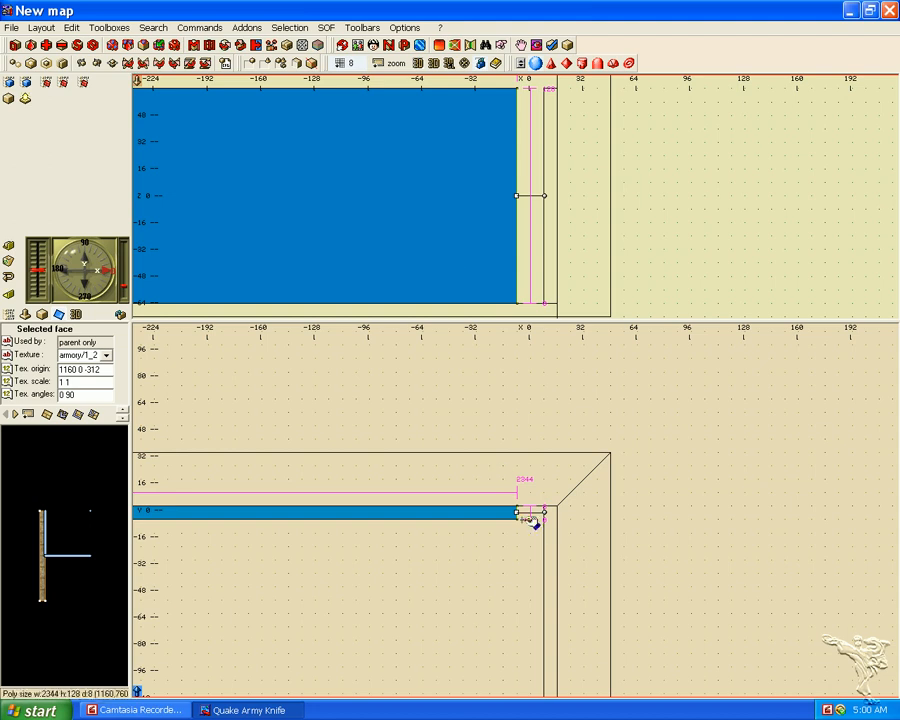
left_click_drag(517, 512, 557, 512)
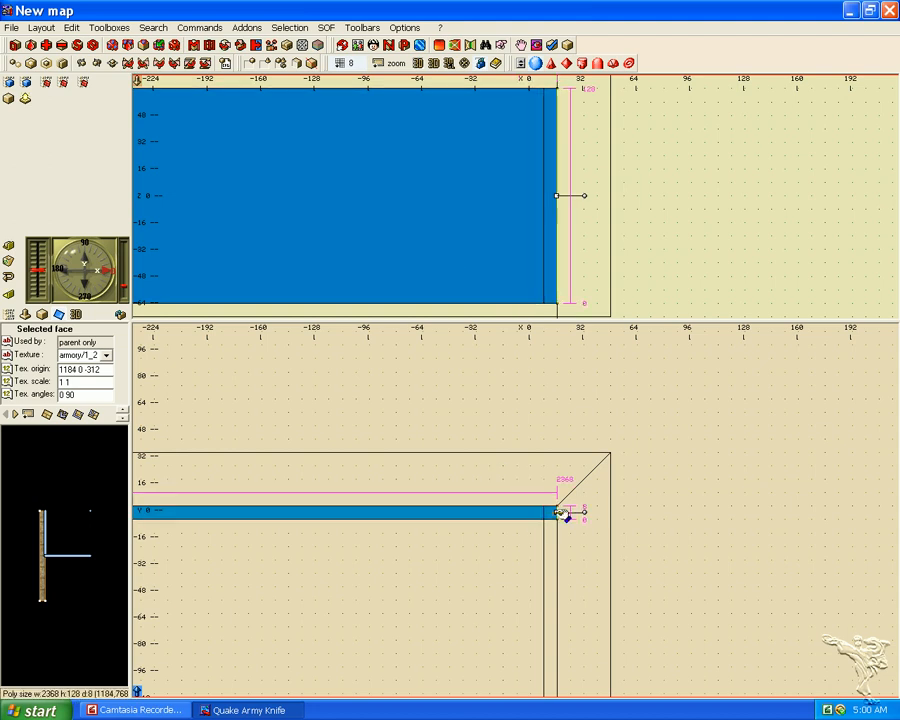
- Set the grid to 32, duplicate the north wall cube in the Walls group, and place the copy near the south side, centred at 0 -740 -312
left_click(339, 66)
left_click(400, 193)
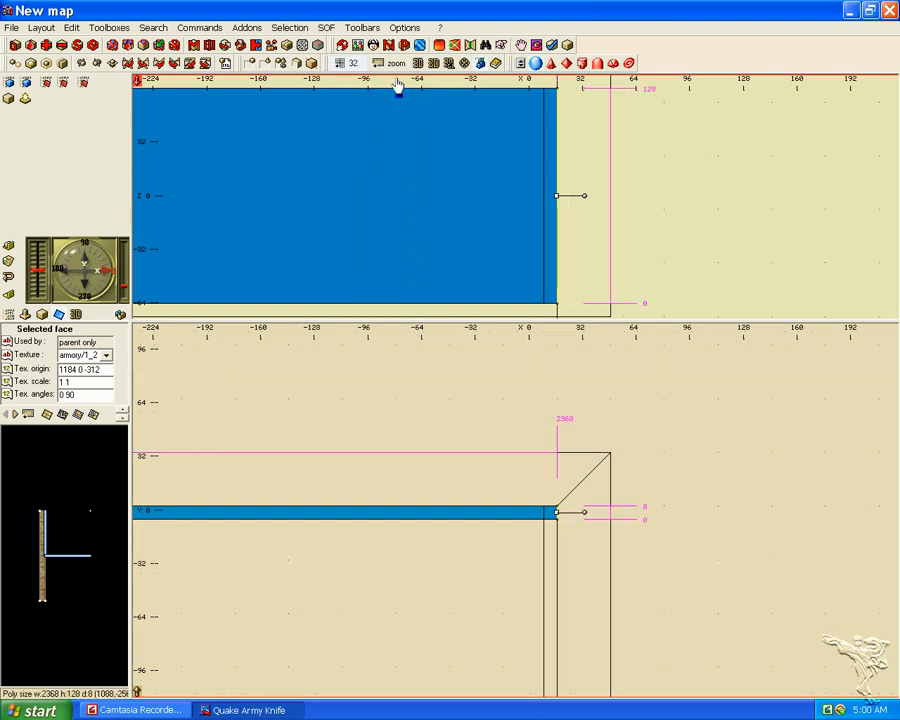
scroll(408, 126, "down", 5)
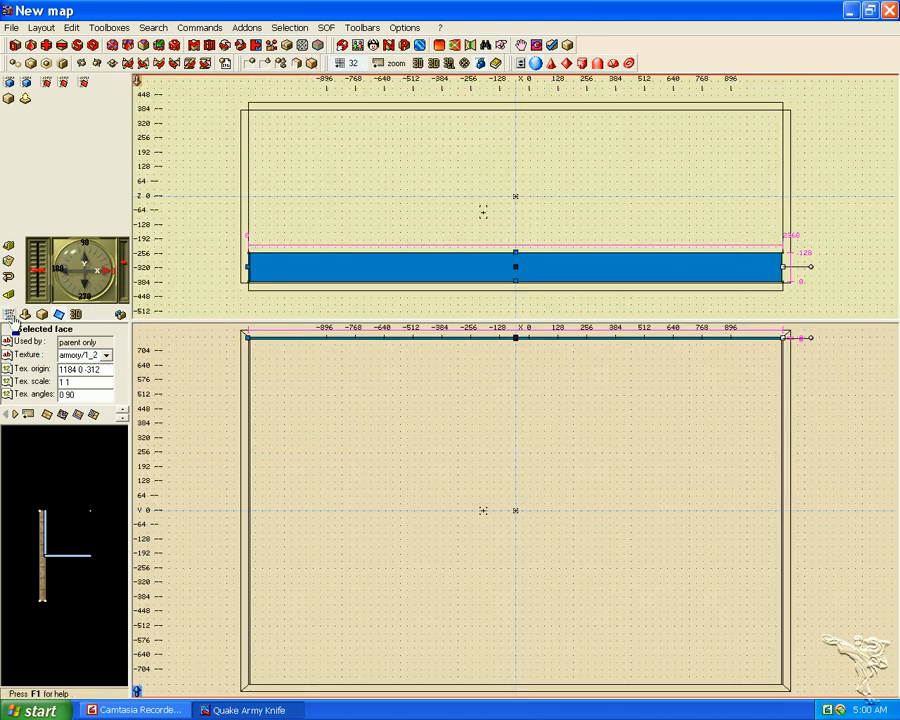
left_click(8, 314)
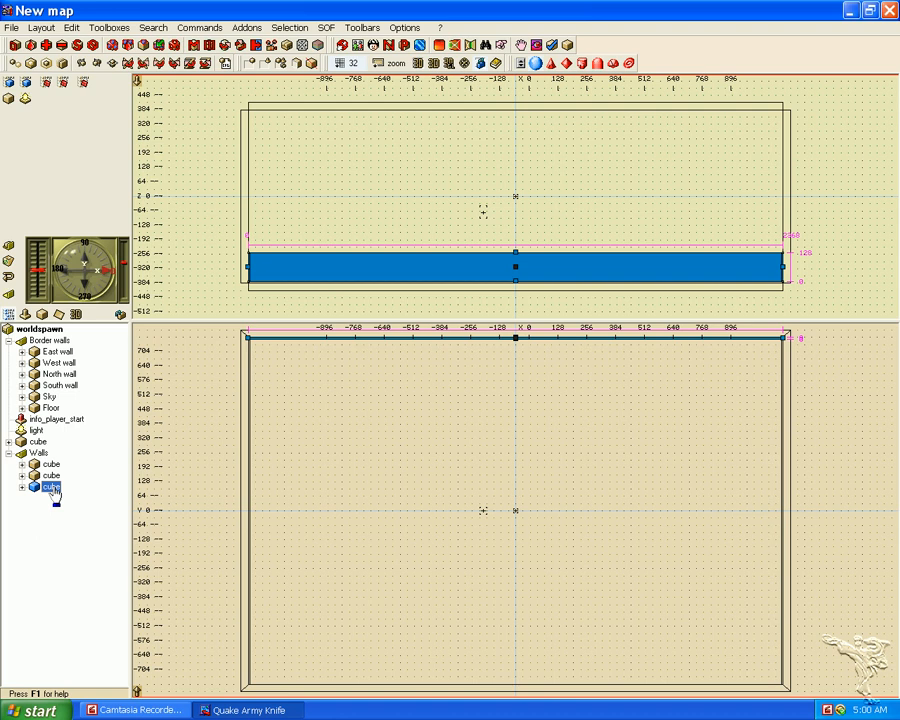
double_click(52, 487)
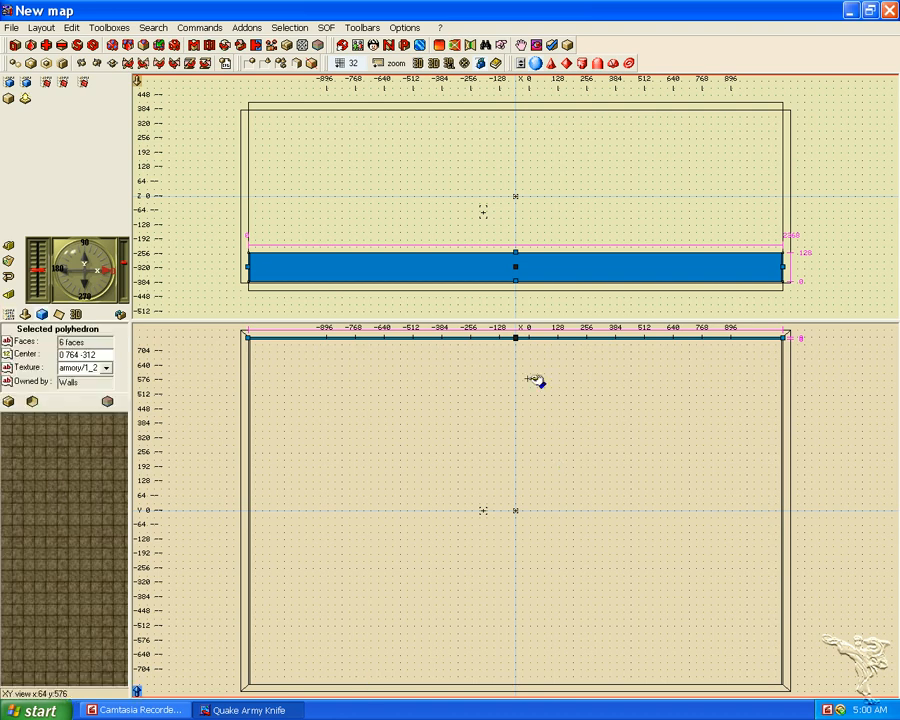
left_click_drag(516, 343, 516, 674)
- Set the grid to 8, move the copy flush against the south inner wall, centred at 0 -764 -312, and restore the grid to 32
left_click(537, 46)
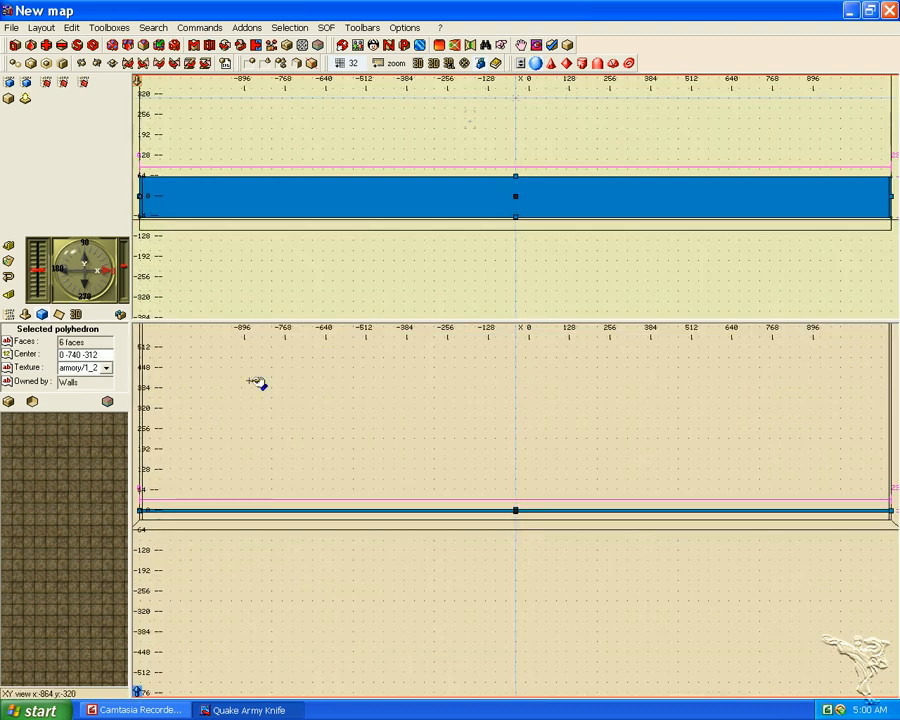
left_click_drag(124, 271, 123, 284)
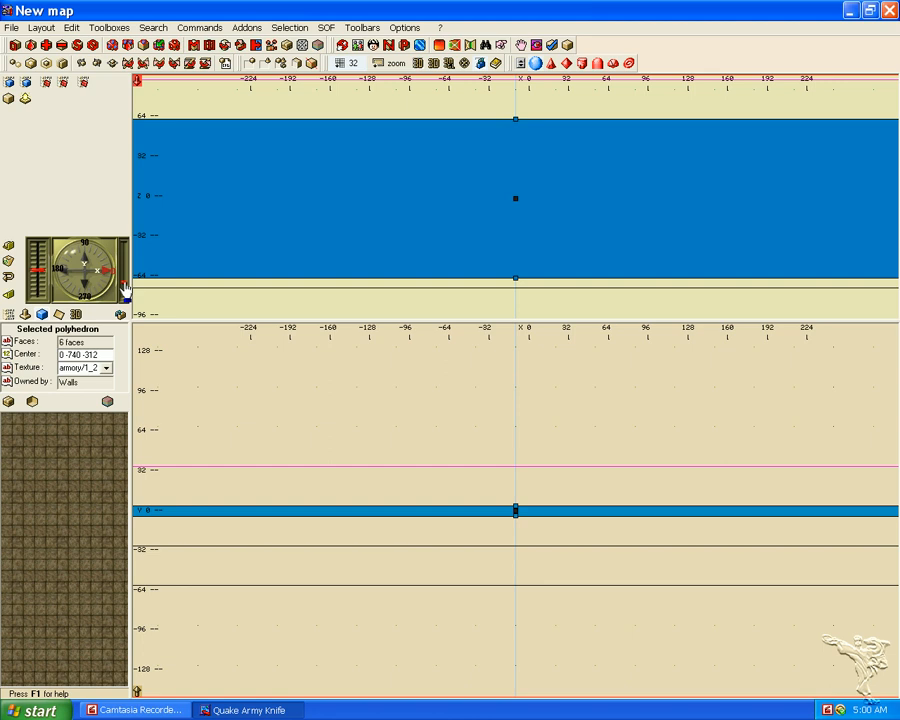
left_click(342, 66)
left_click(382, 220)
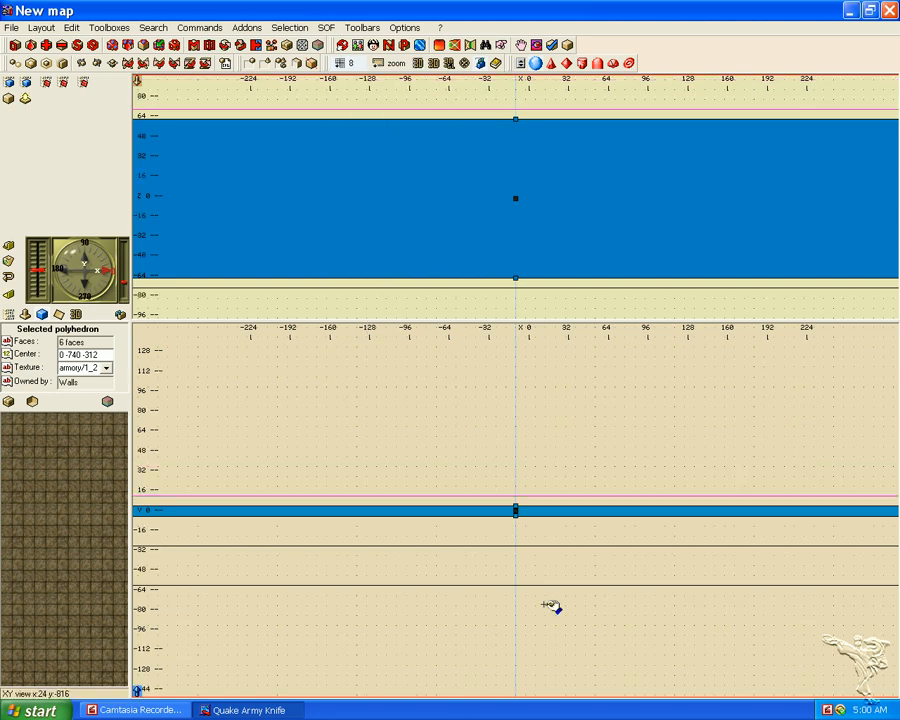
left_click_drag(517, 517, 516, 542)
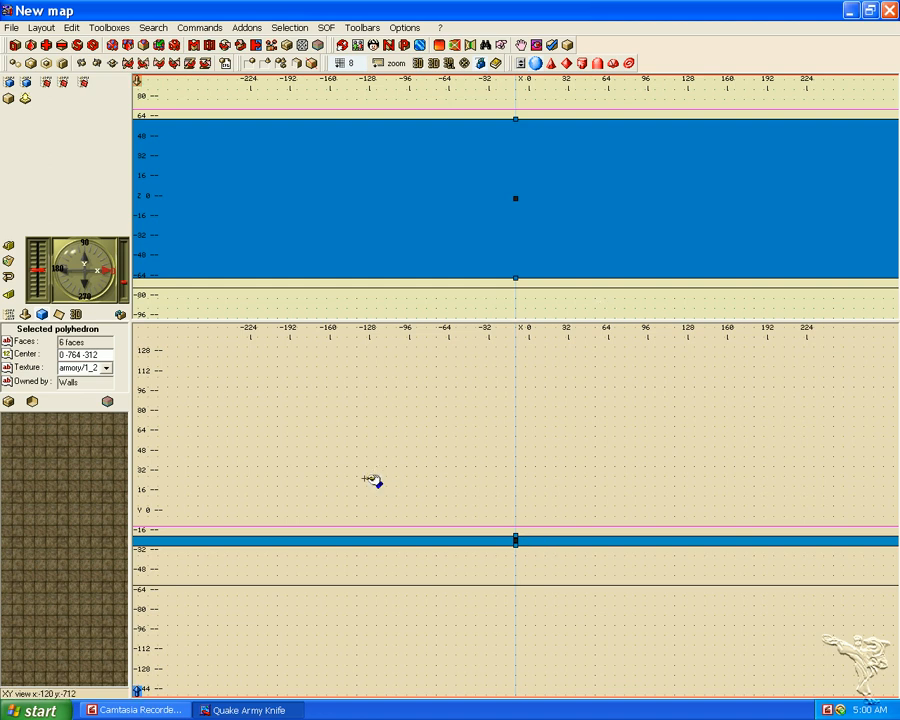
left_click(343, 63)
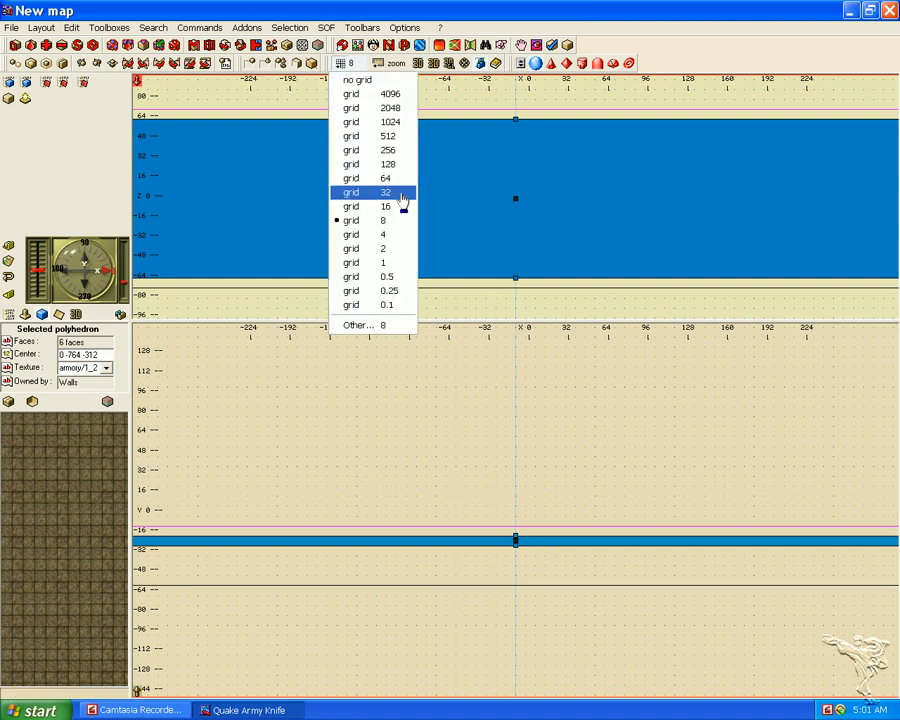
left_click(401, 193)
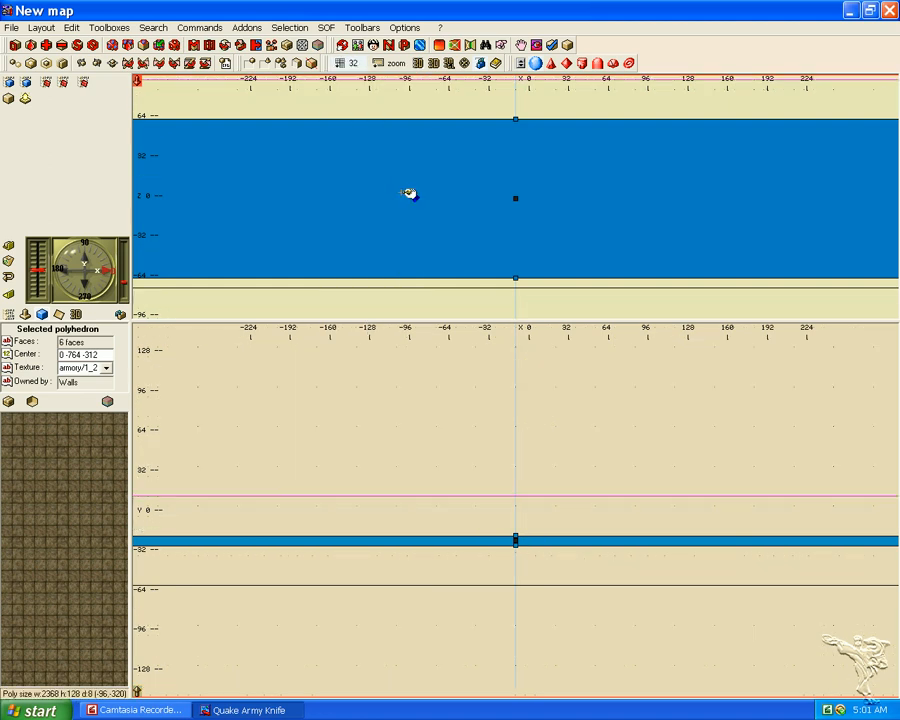
left_click(396, 63)
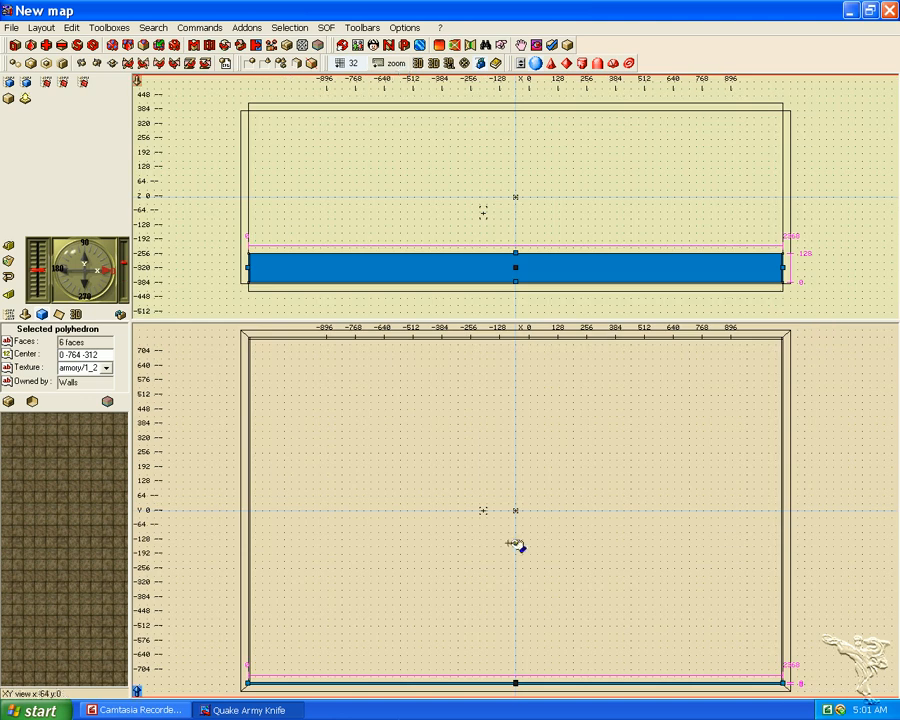
- Set the grid to 8 and miter the south wall's west end by shifting its inner corner 8 units east
left_click(253, 686)
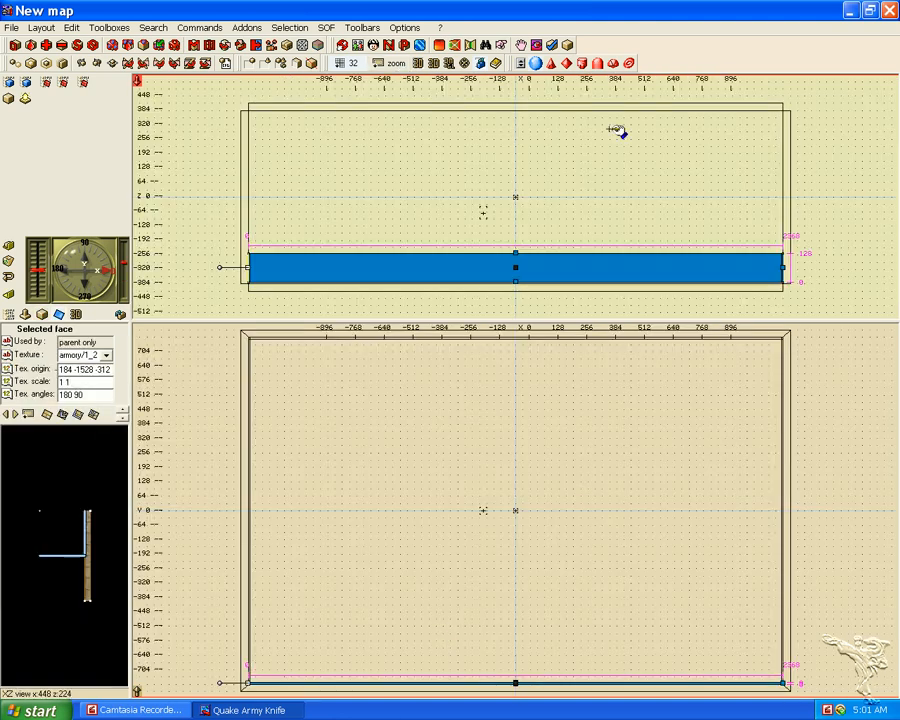
left_click(537, 47)
left_click_drag(123, 276, 123, 294)
left_click_drag(518, 501, 536, 495)
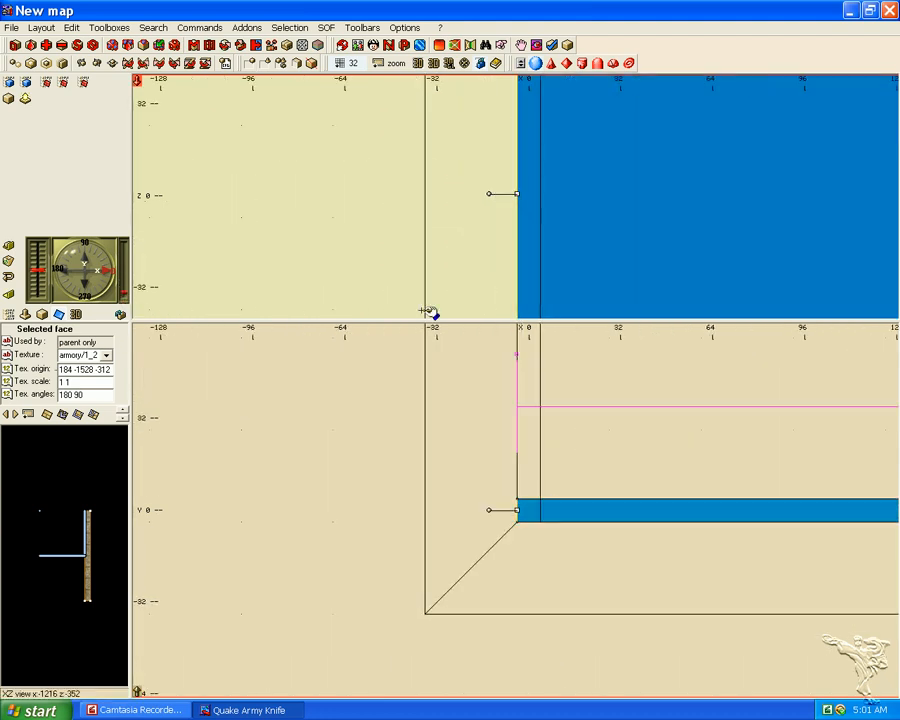
left_click(347, 63)
left_click(372, 222)
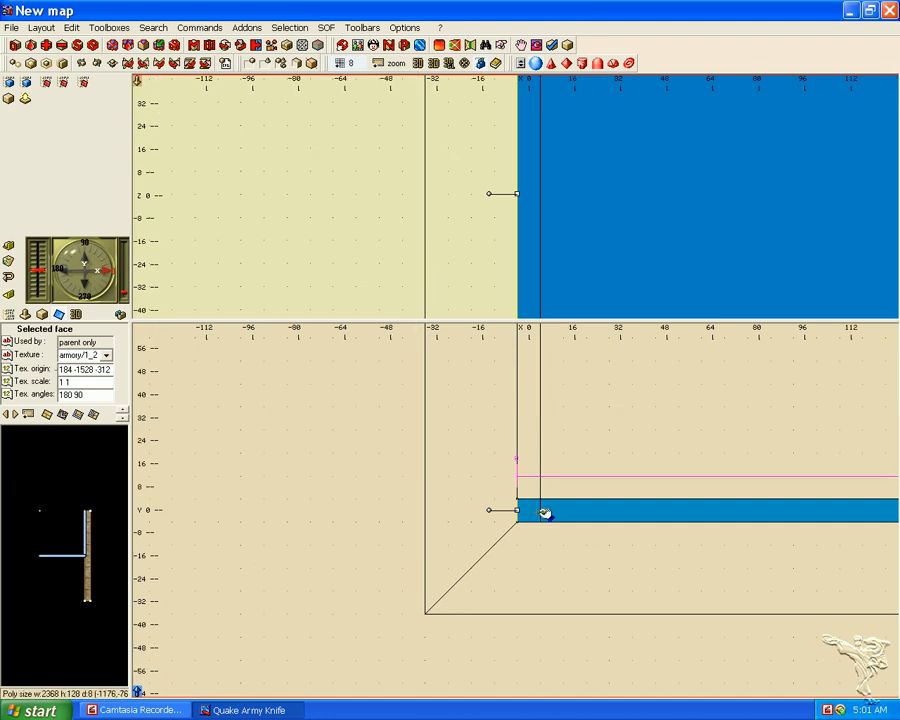
left_click_drag(518, 501, 540, 499)
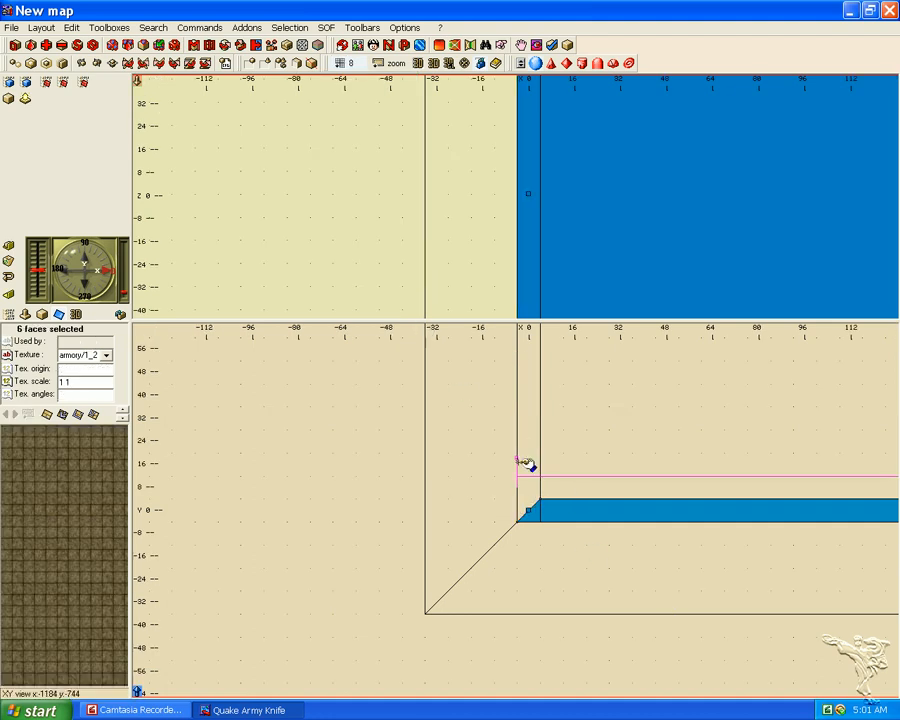
- Miter the west wall's south end by shifting its inner corner 8 units north to meet the south wall diagonally
left_click(537, 475)
left_click_drag(543, 530, 550, 503)
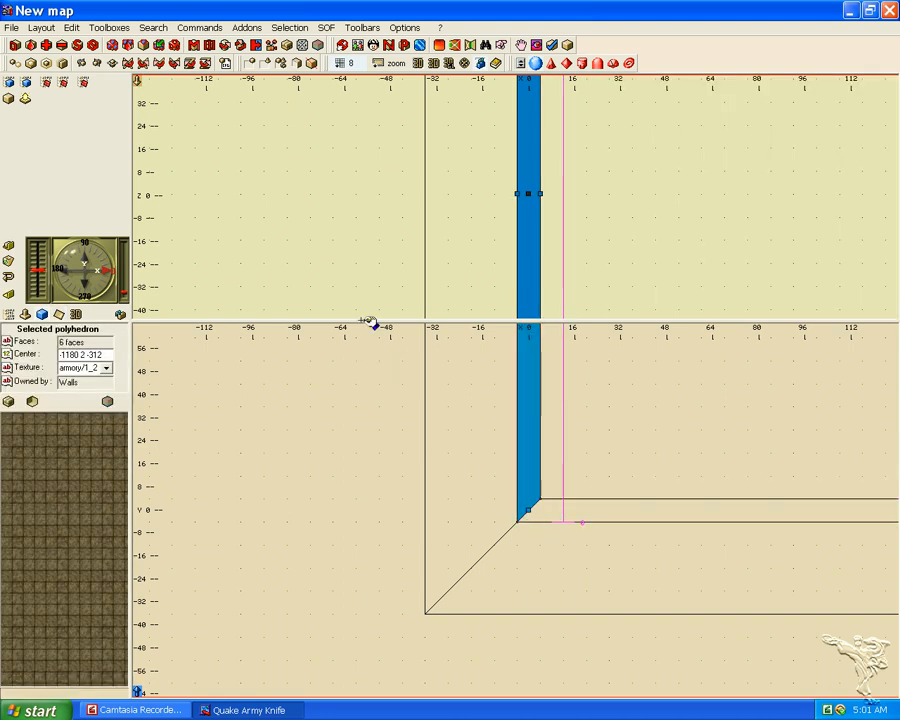
left_click(394, 66)
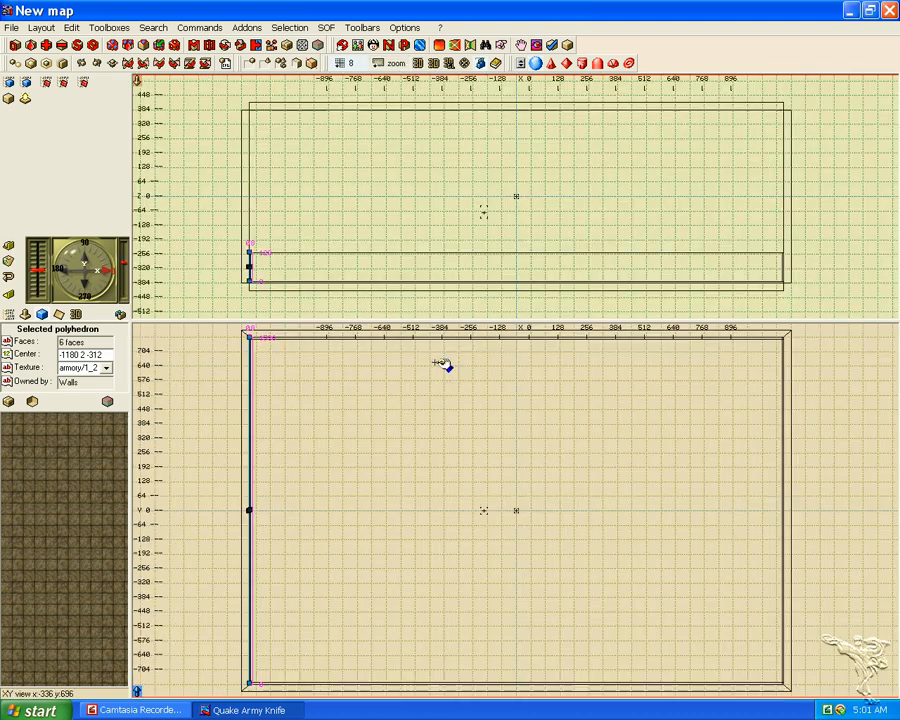
- Miter the north wall's west end at the northwest corner by shifting its inner corner 8 units east
left_click(249, 338)
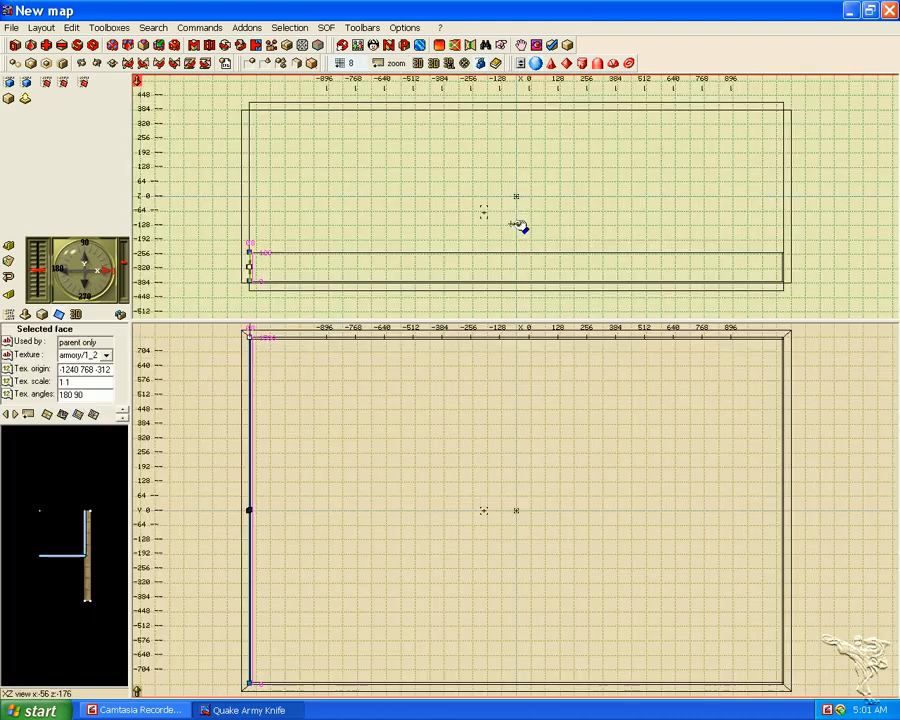
left_click(536, 46)
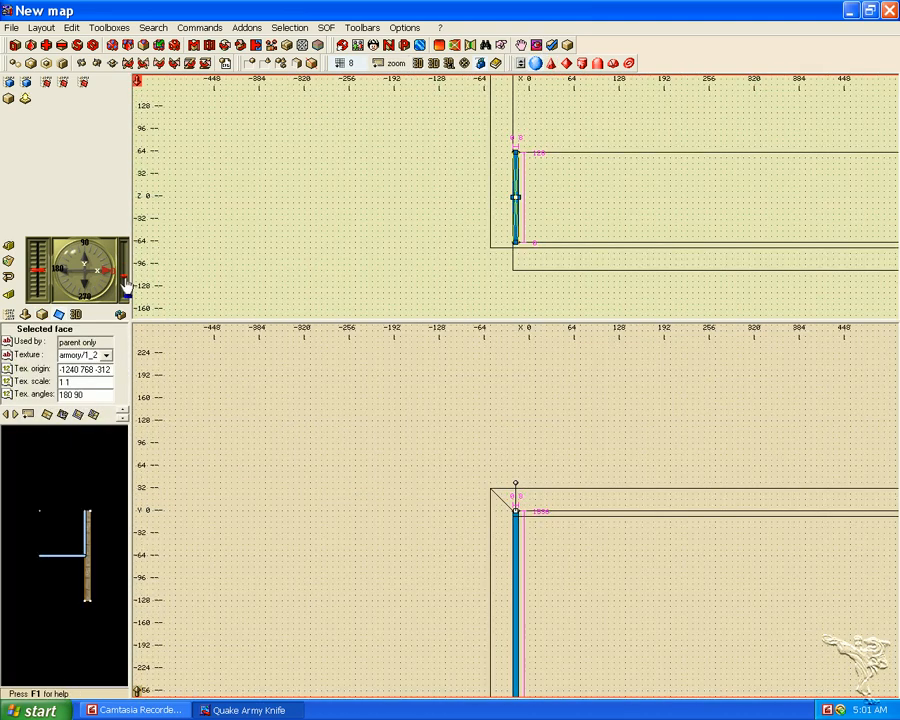
left_click_drag(123, 278, 123, 291)
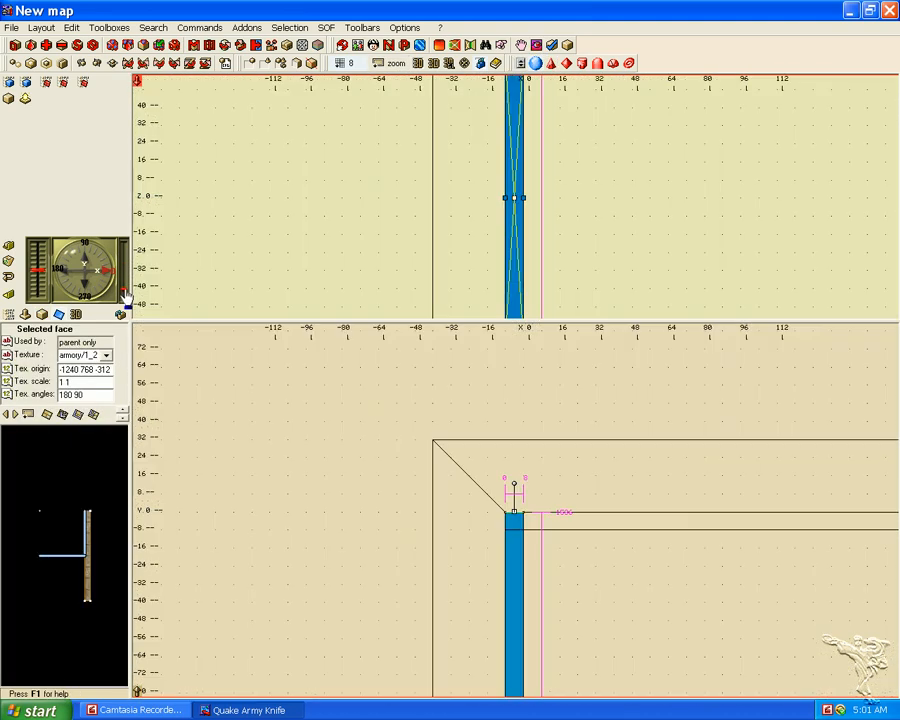
left_click(529, 520)
left_click_drag(505, 530, 521, 529)
left_click_drag(650, 590, 2, 534)
left_click_drag(356, 362, 32, 360)
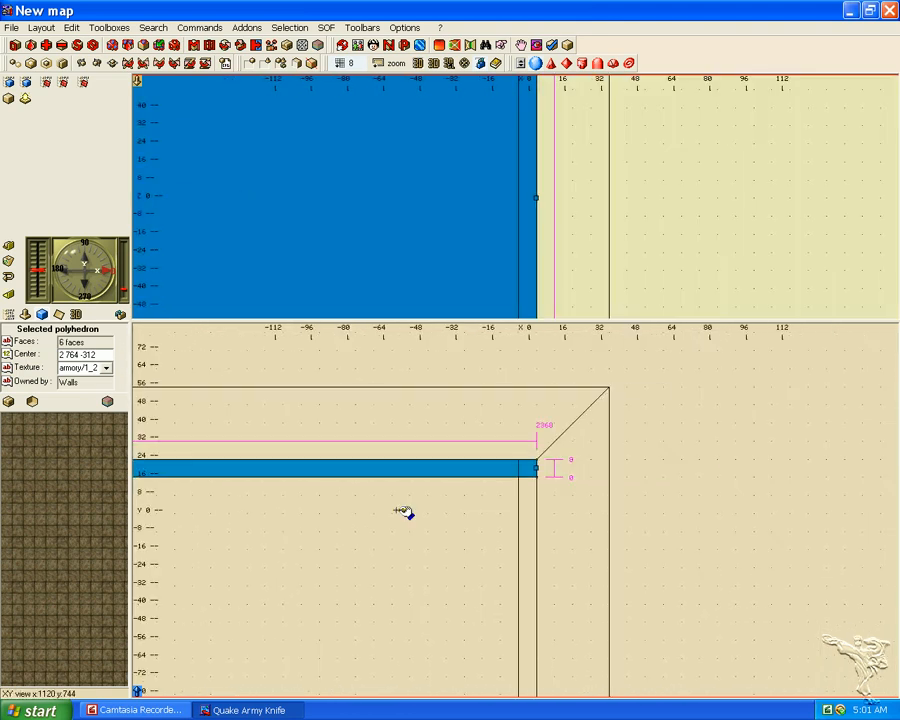
- Miter the north and east walls at the northeast corner by shifting their inner corners 8 units so they meet diagonally
left_click_drag(538, 479, 520, 478)
left_click(535, 482)
- Miter the east and south walls at the southeast corner with 8-unit inner-corner shifts and restore the grid to 32
left_click_drag(685, 564, 706, 120)
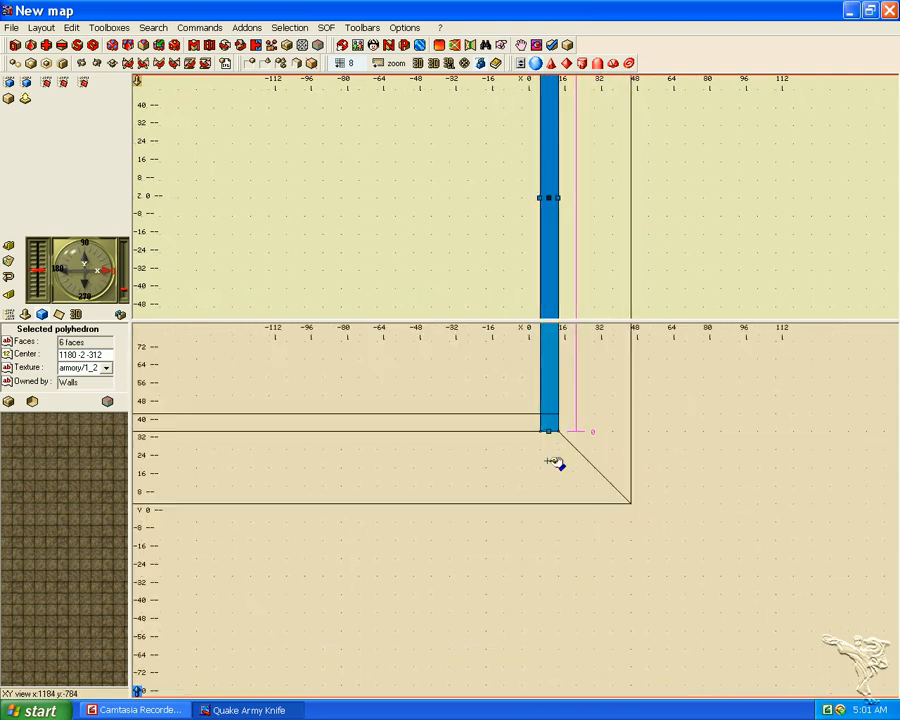
left_click_drag(546, 433, 557, 419)
left_click(341, 63)
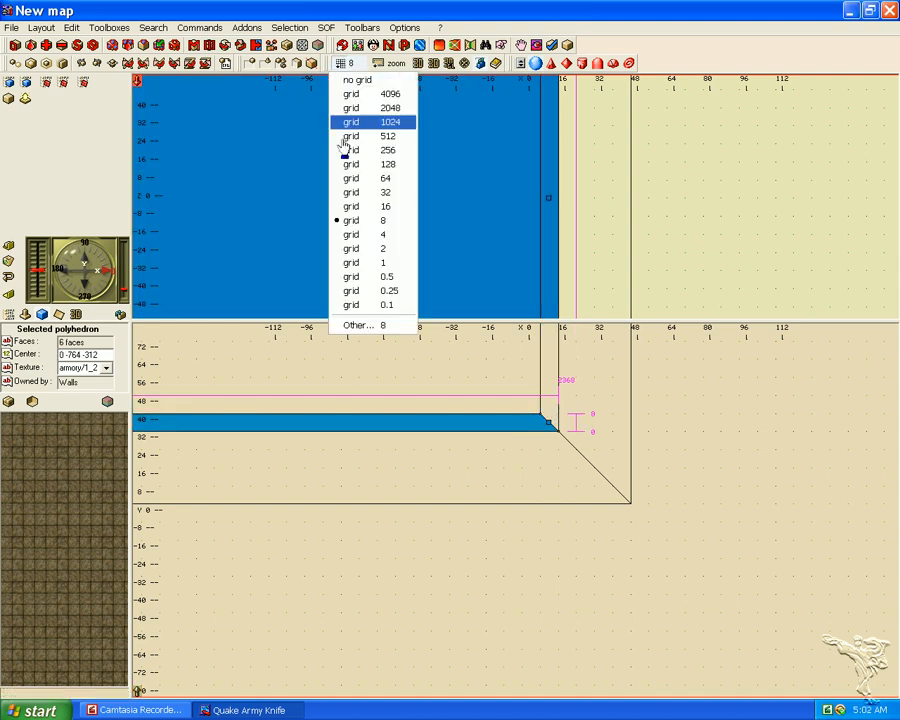
left_click(386, 192)
left_click(393, 66)
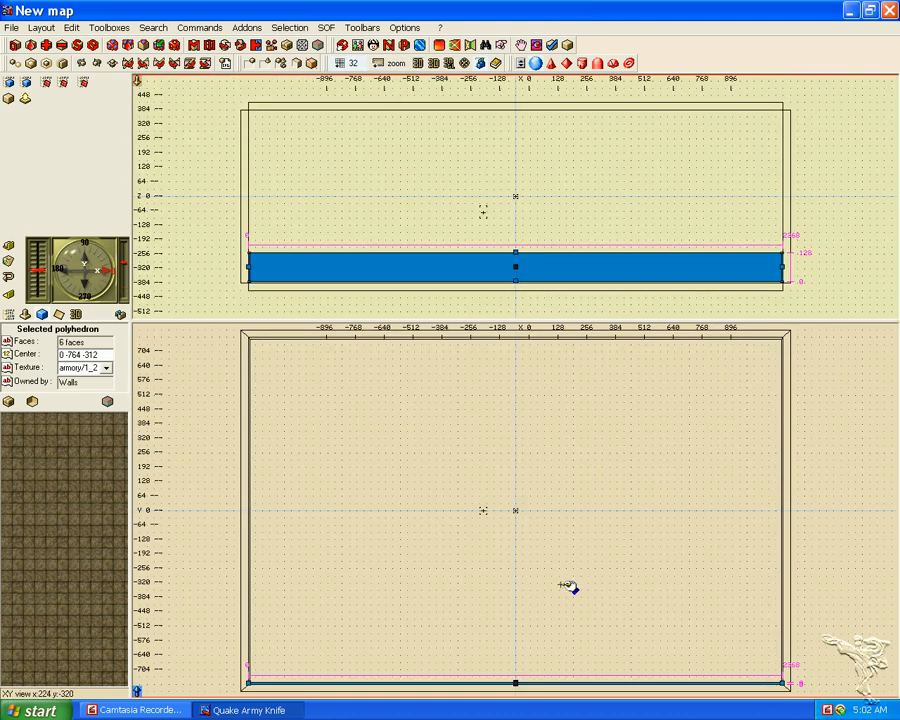
left_click(188, 390)
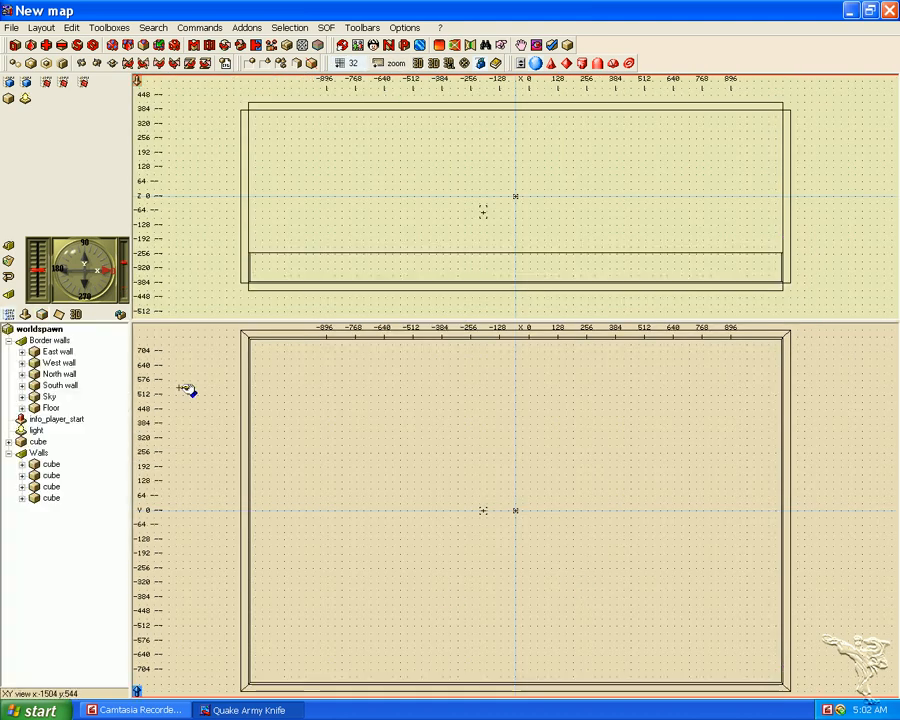
- Apply the armory/no_draw texture to all faces of the Walls group
left_click(42, 453)
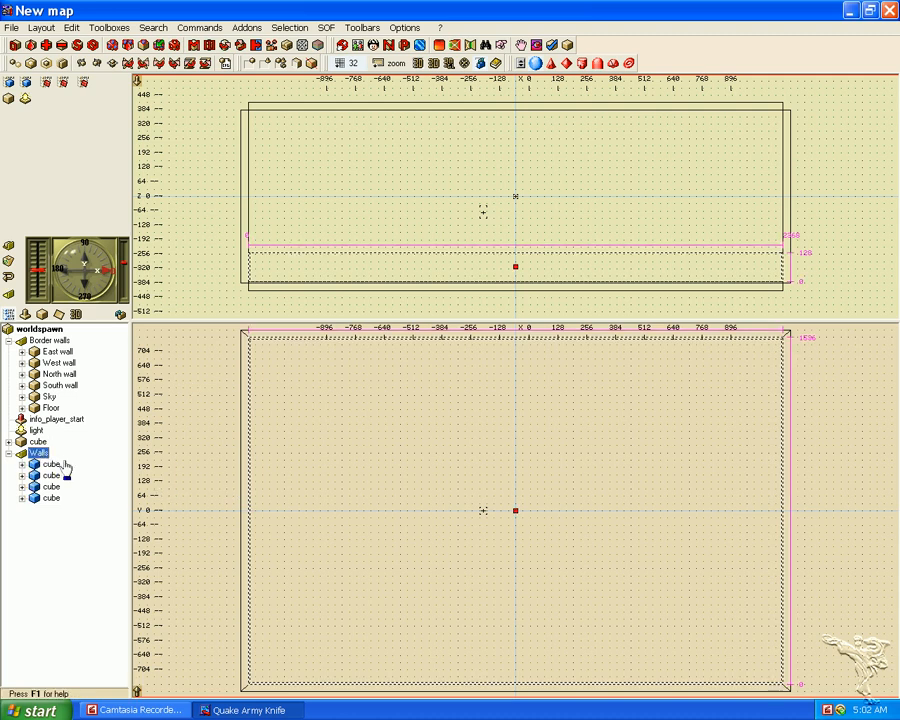
left_click(59, 316)
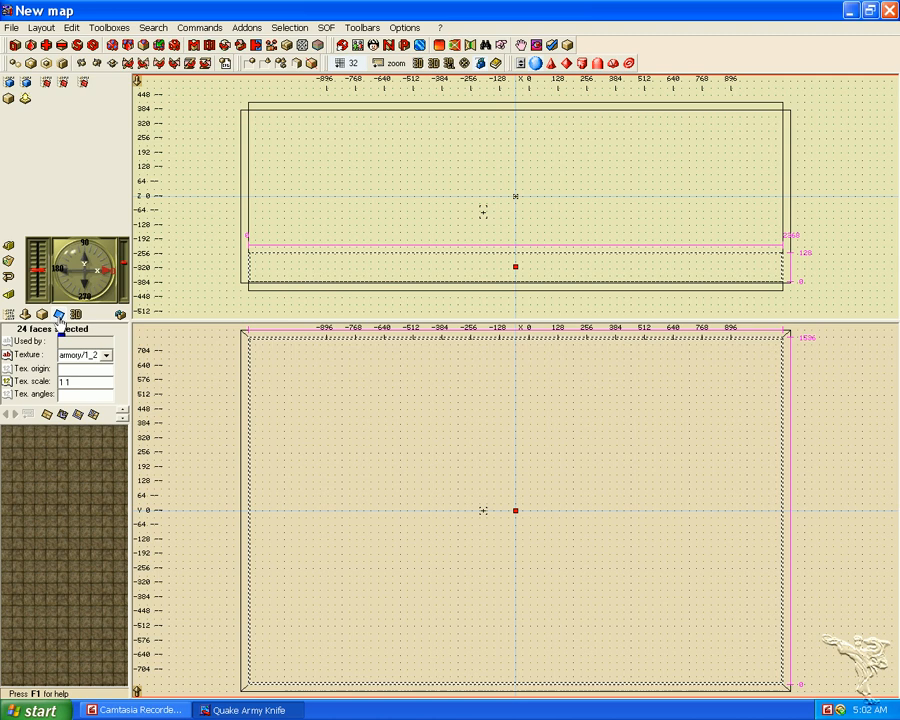
left_click(88, 516)
left_click_drag(891, 219, 890, 579)
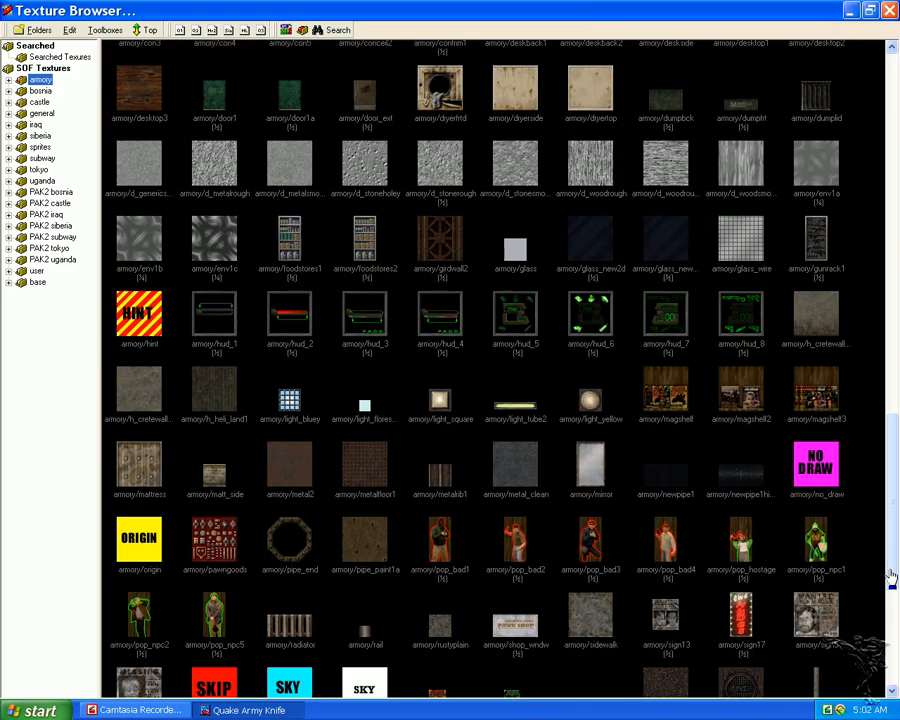
double_click(808, 474)
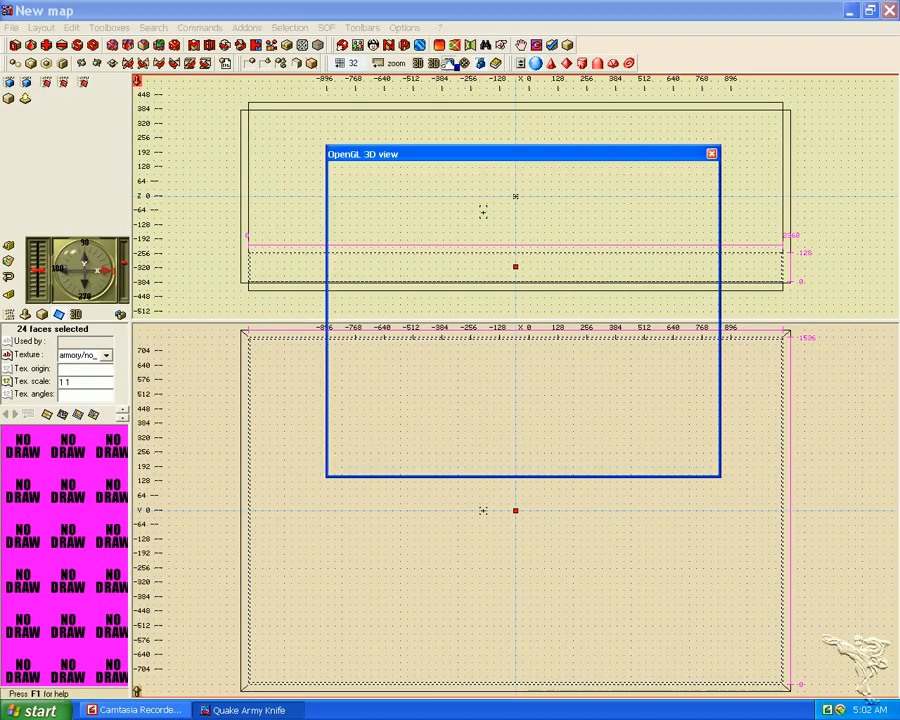
- Open the OpenGL 3D view and move its camera closer to a wall corner to inspect the walls
left_click(449, 65)
left_click_drag(554, 157, 363, 168)
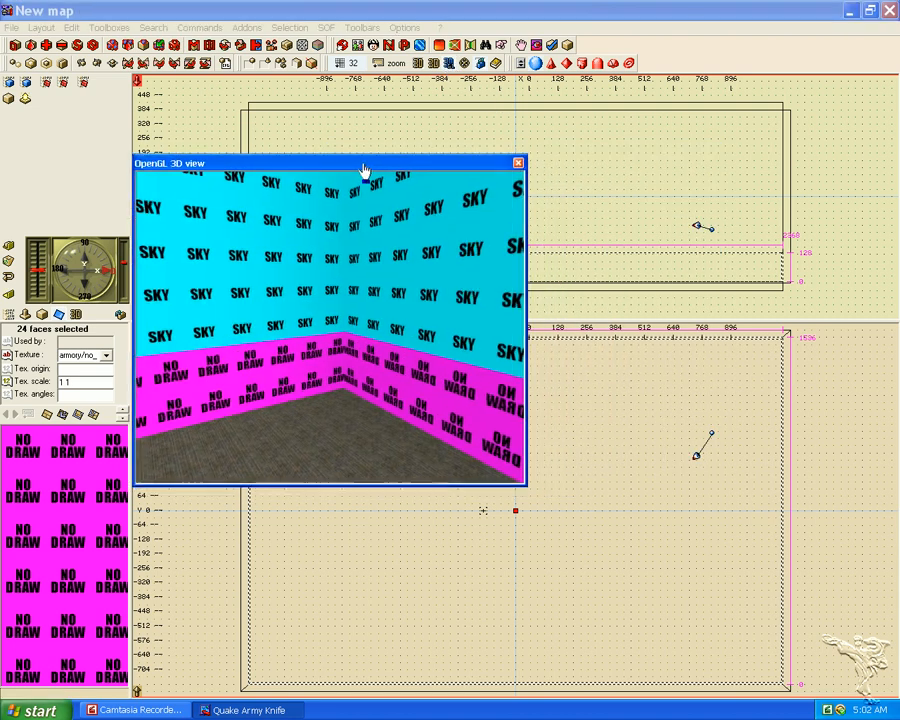
left_click_drag(701, 232, 707, 249)
left_click_drag(706, 457, 739, 412)
left_click_drag(448, 166, 661, 152)
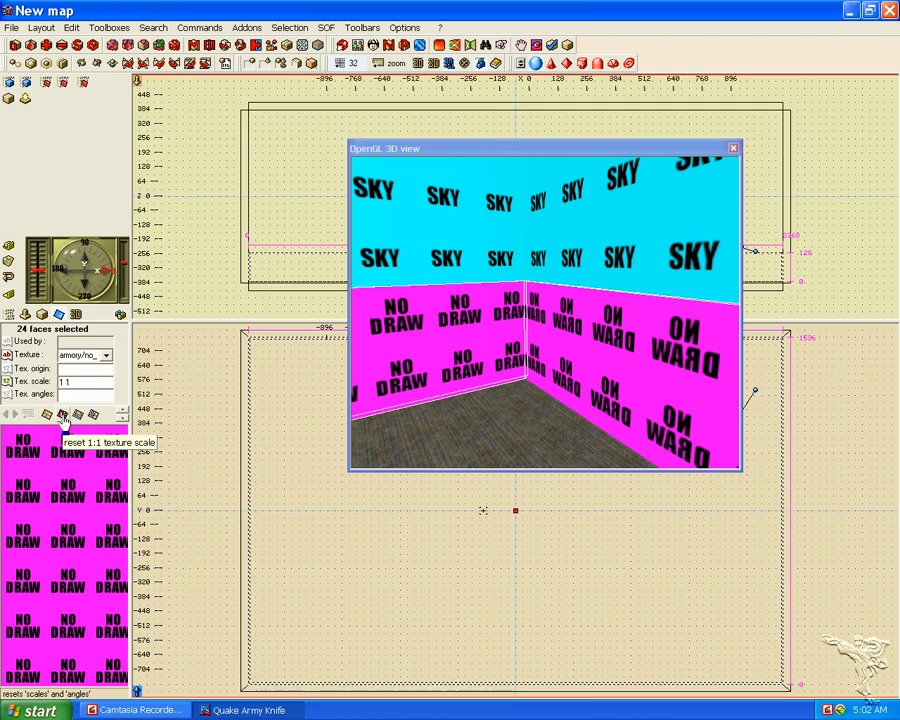
- Try 1:1 scale and fit-to-face on the no_draw texture, settle on adjusting it with minimum scaling, and deselect the walls
left_click(62, 420)
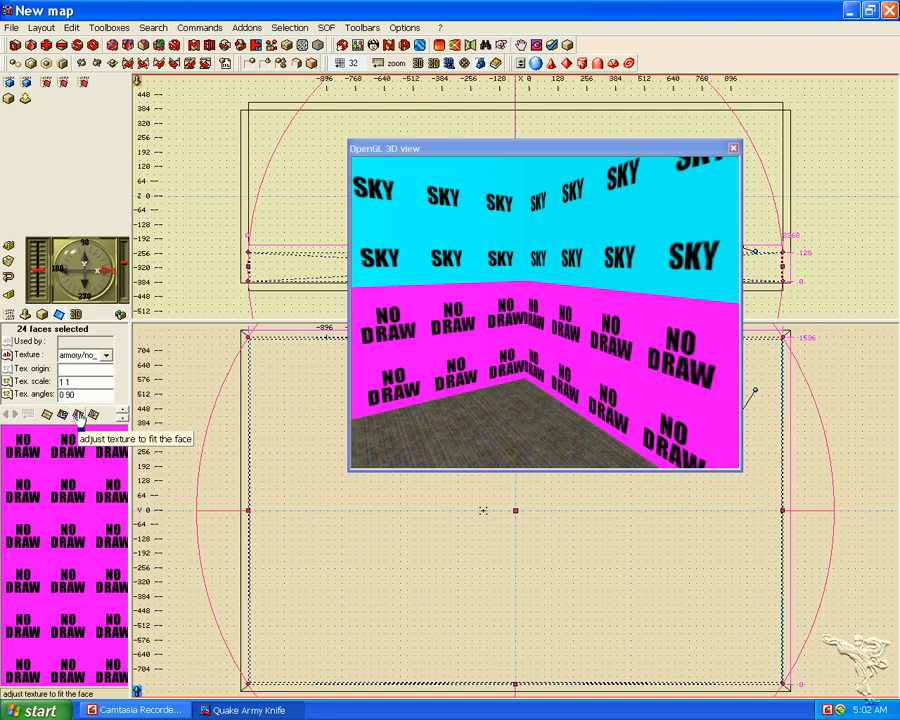
left_click(79, 420)
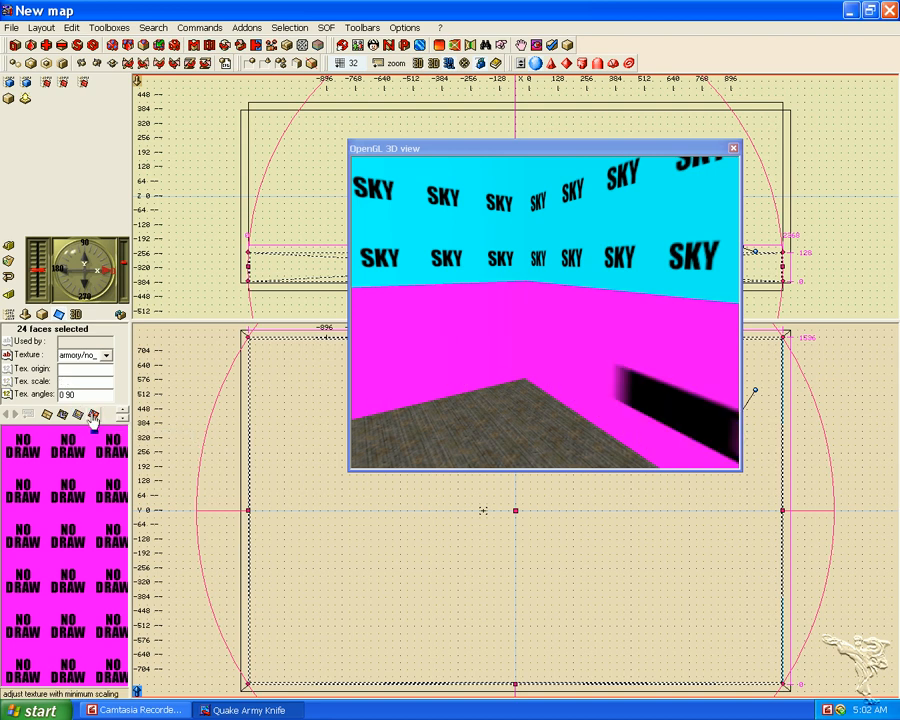
left_click(92, 417)
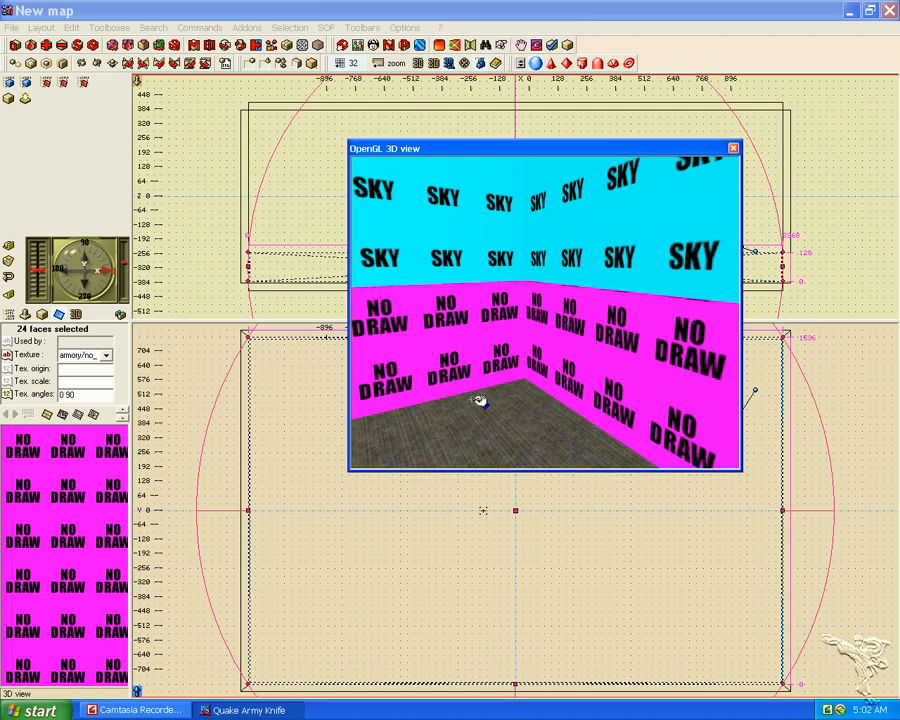
left_click(197, 399)
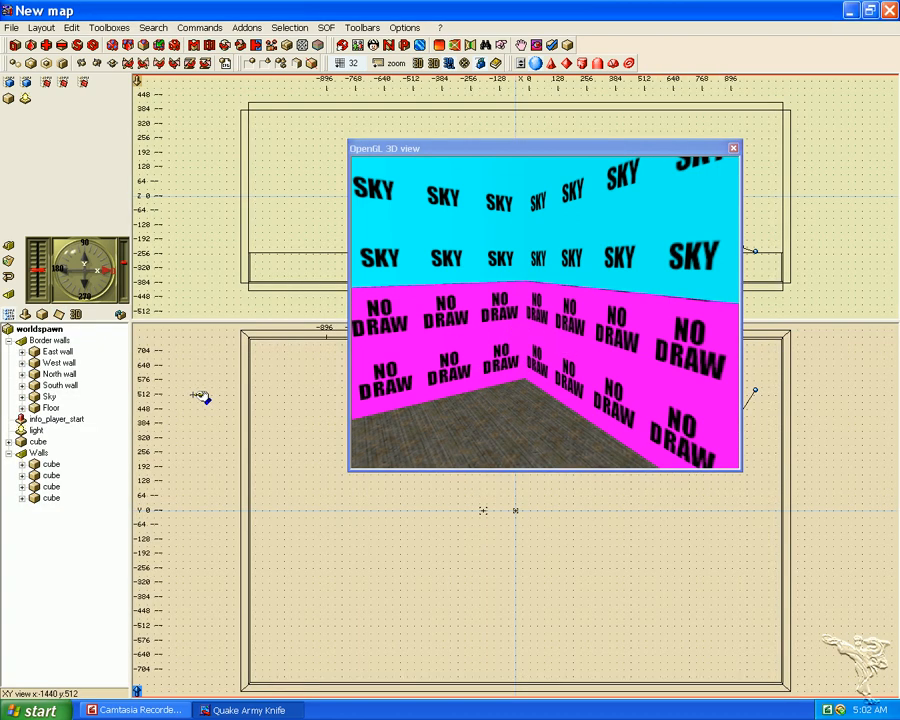
- Expand all four cubes in the Walls group to list their individual faces
left_click(21, 465)
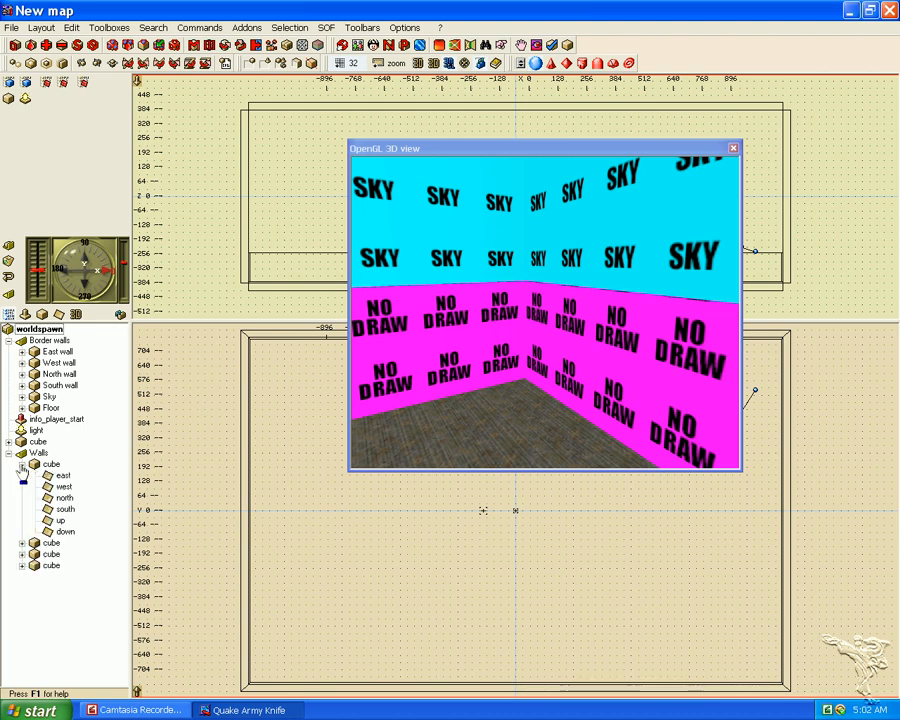
left_click(21, 543)
left_click(22, 632)
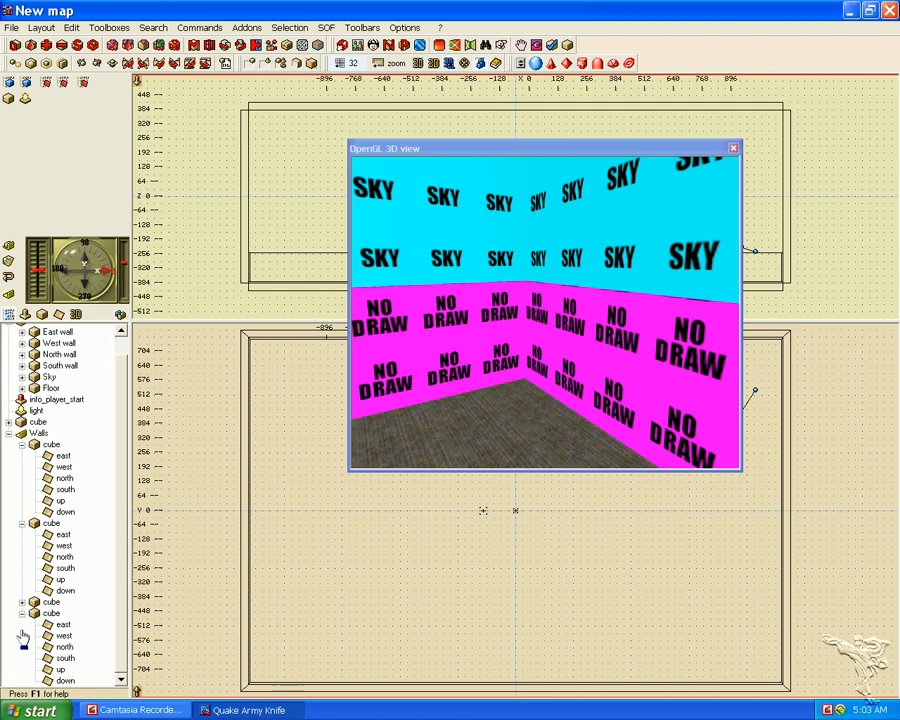
left_click(21, 601)
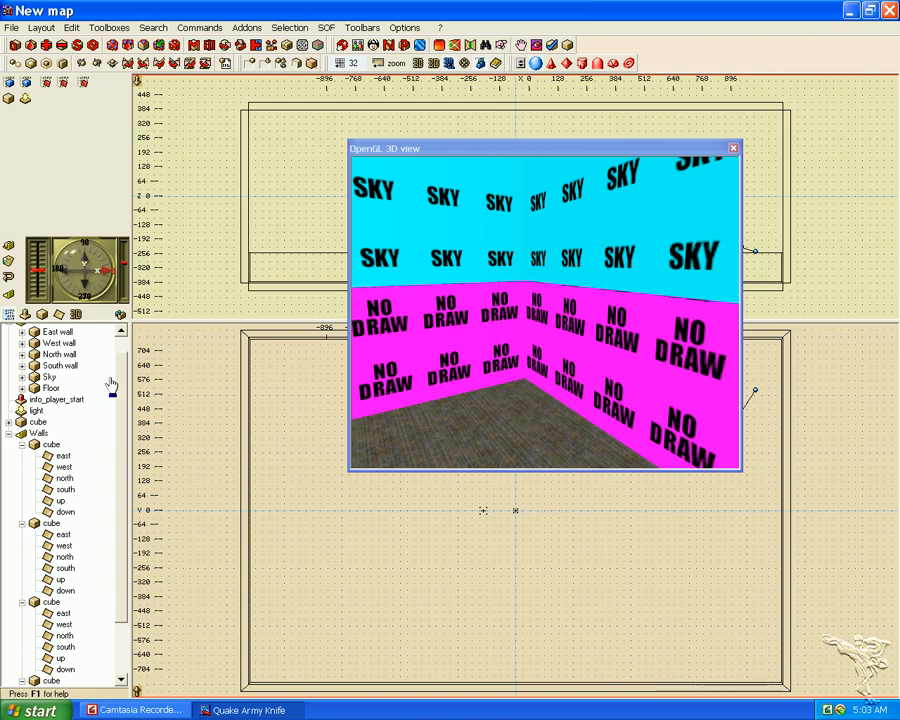
scroll(70, 385, "up", 1)
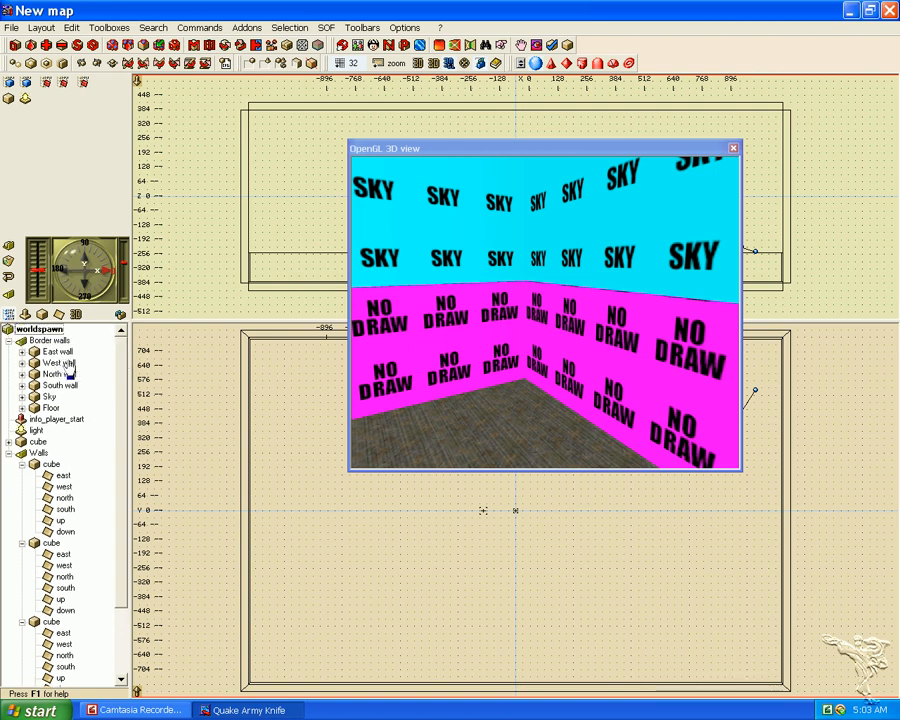
- Apply the armory/alleybrick texture to the four room-facing wall faces: west, east, south and north of the respective cubes
left_click(64, 487)
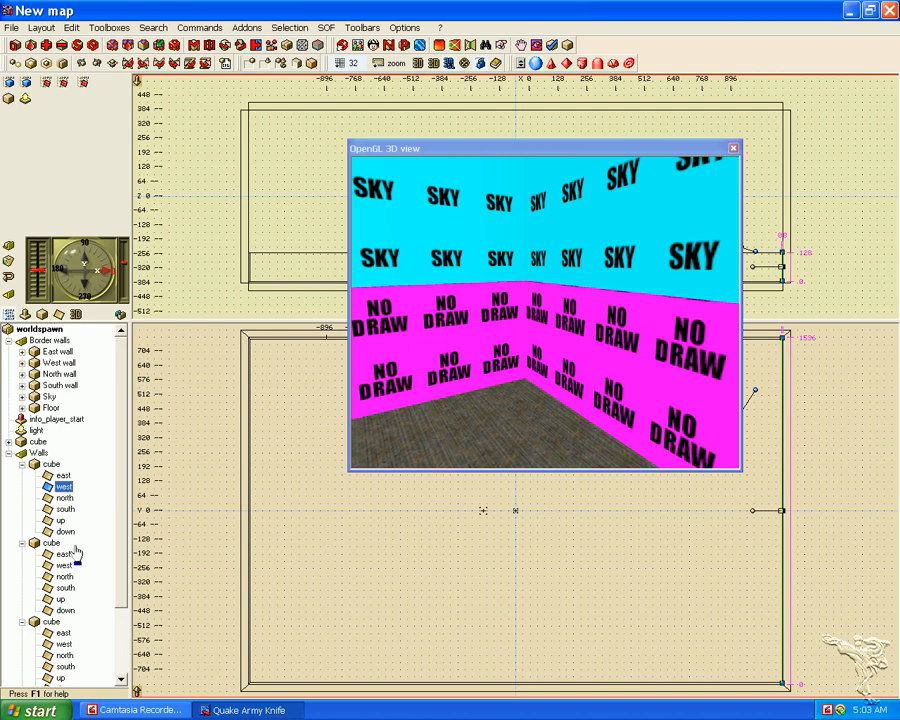
left_click_drag(120, 528, 120, 556)
left_click(64, 518)
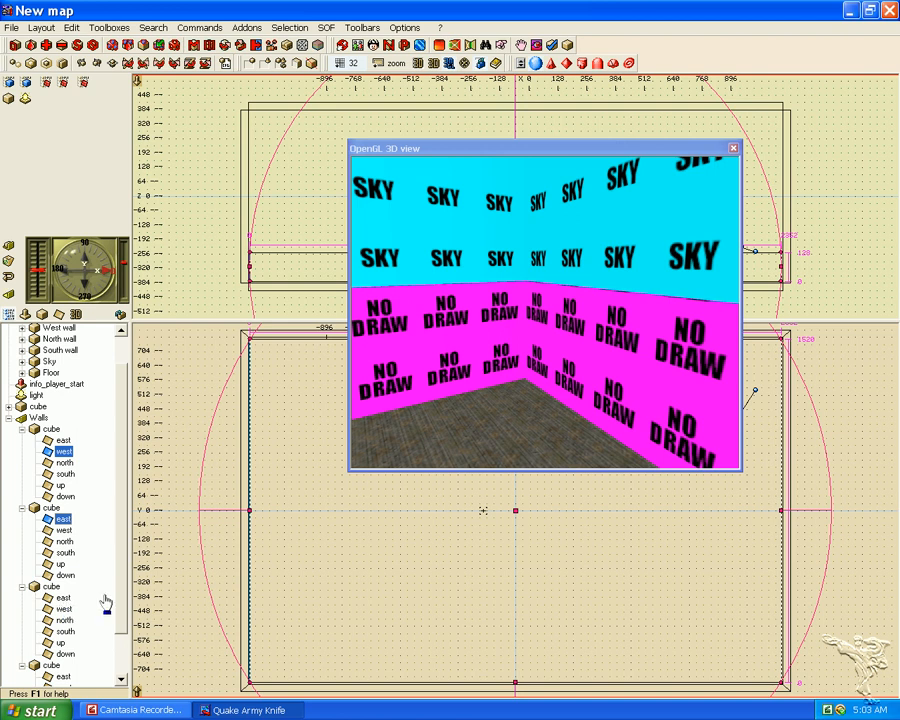
left_click(65, 632)
scroll(119, 678, "down", 2)
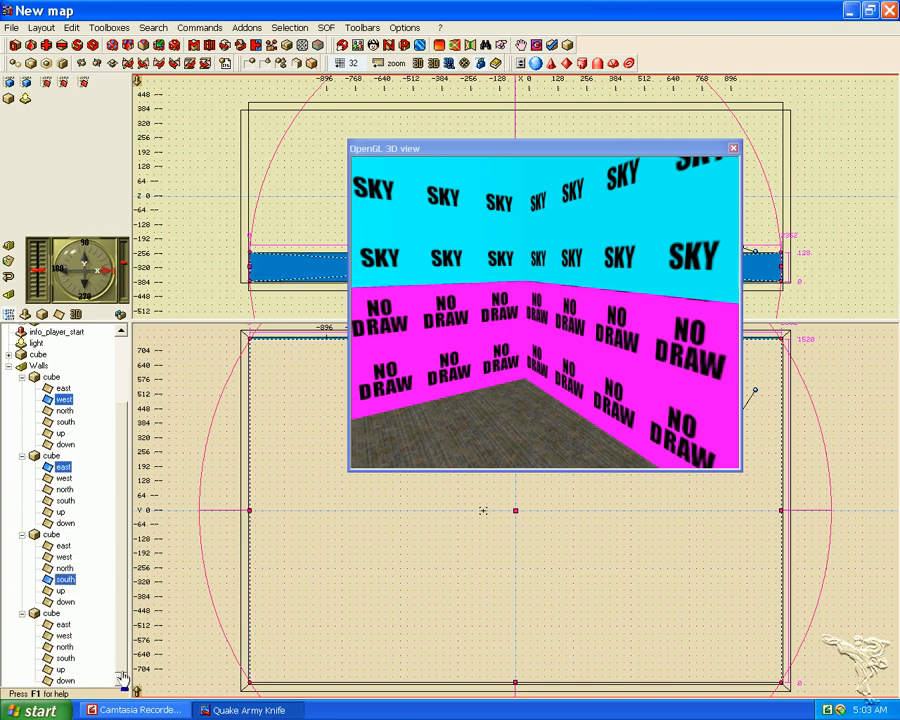
left_click(66, 648)
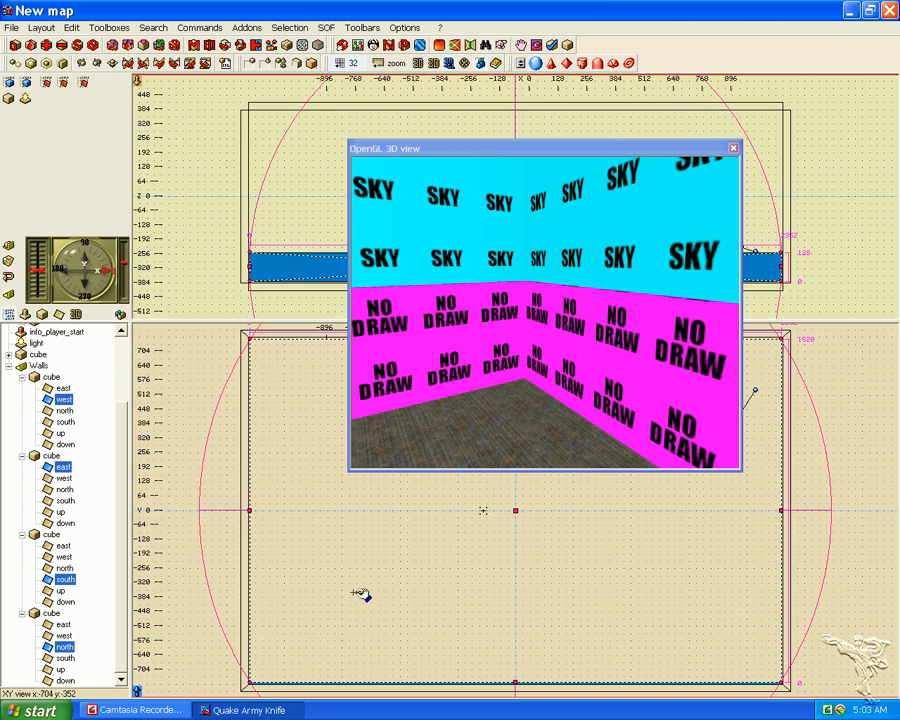
left_click(59, 315)
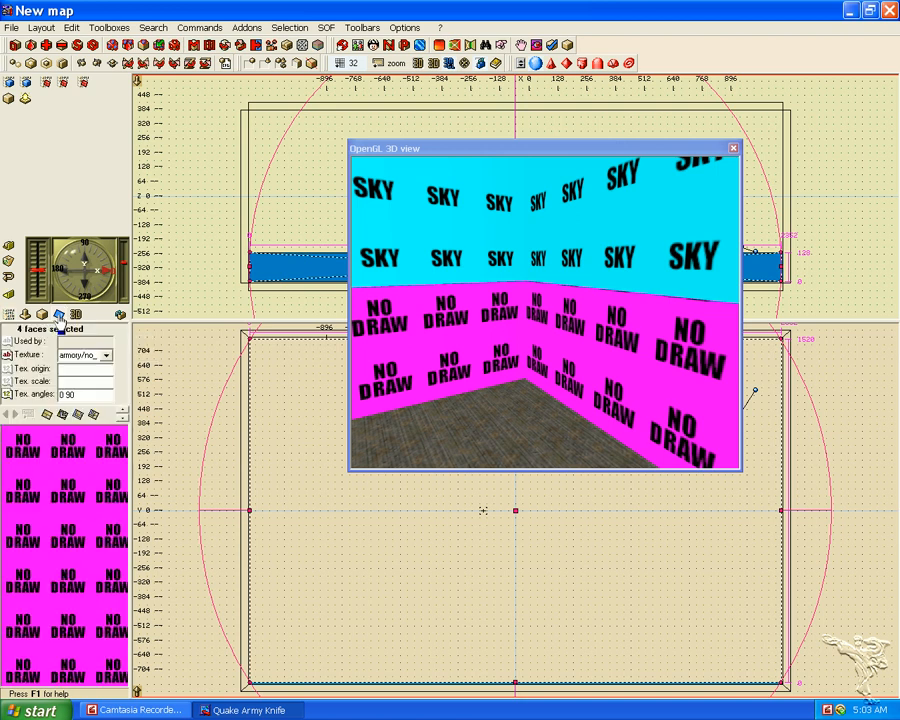
left_click(45, 491)
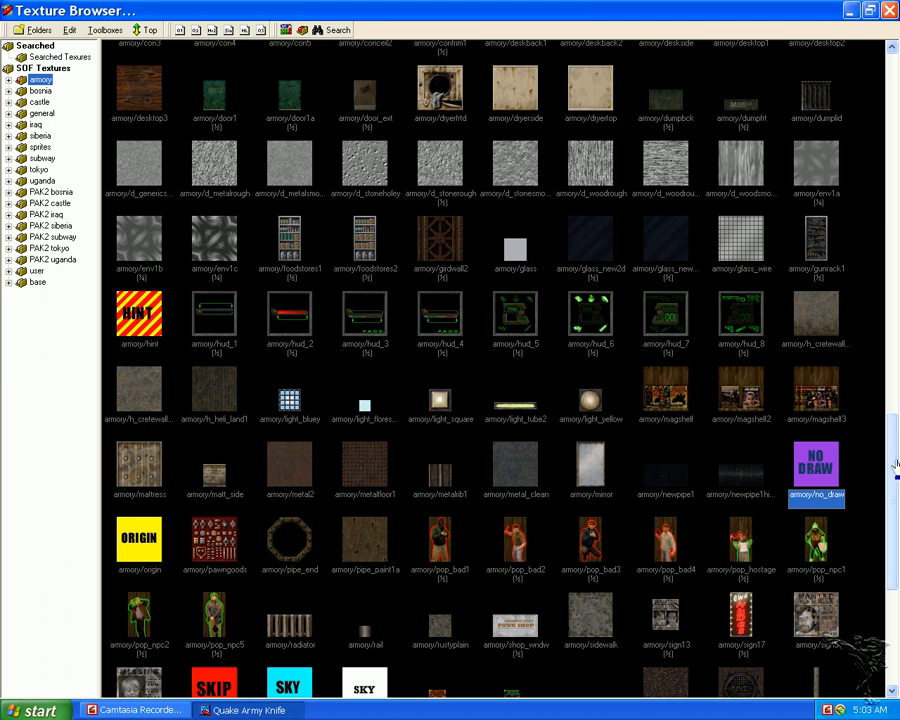
left_click_drag(893, 466, 885, 240)
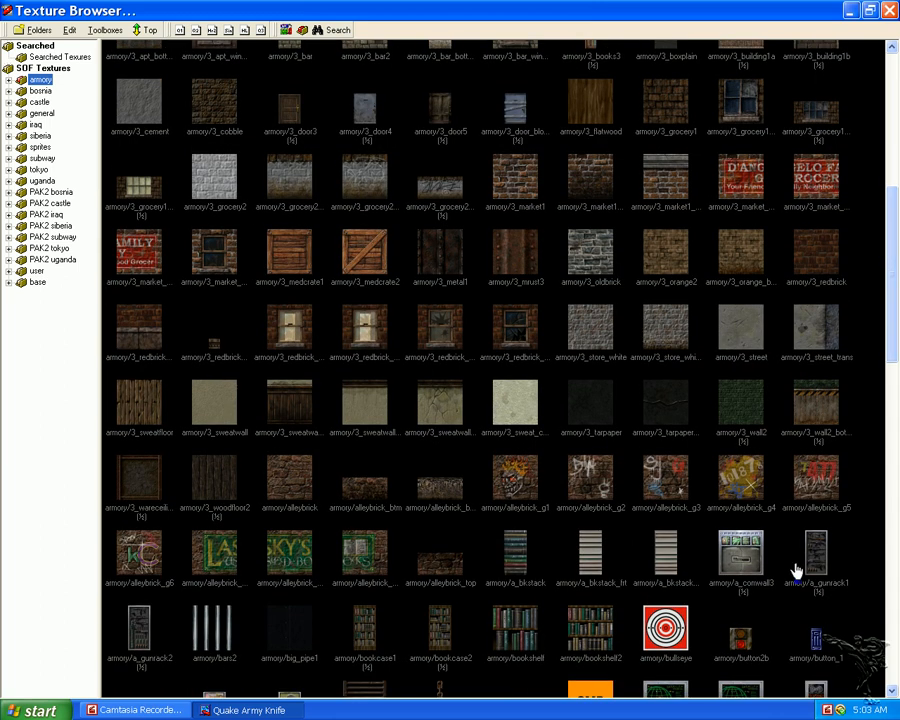
double_click(298, 487)
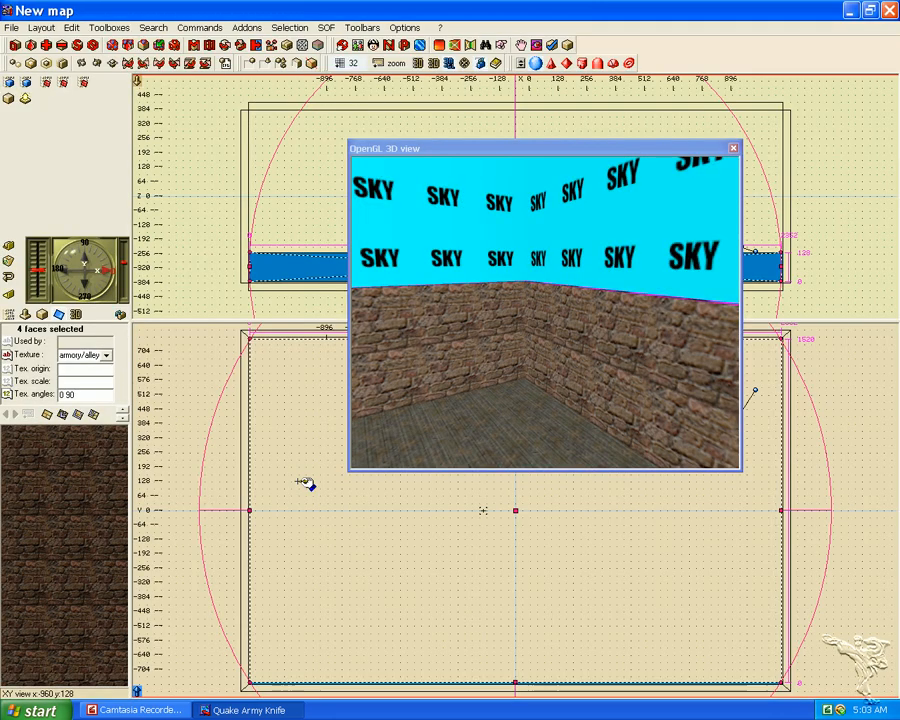
- Try 1:1 scale and fit-to-face on the brick faces, then adjust the texture with minimum scaling
left_click(62, 415)
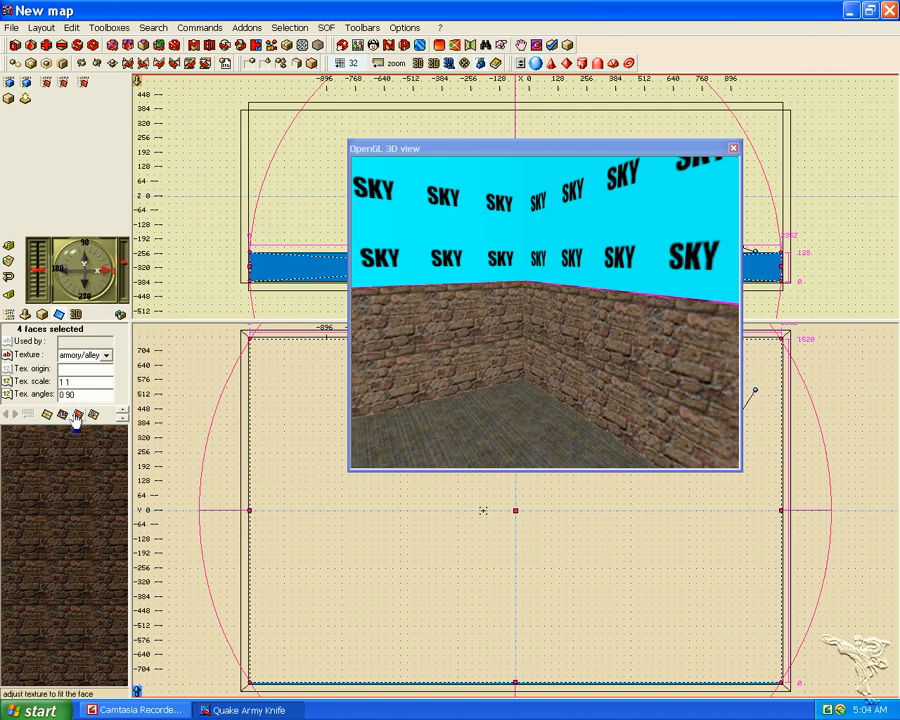
left_click(78, 415)
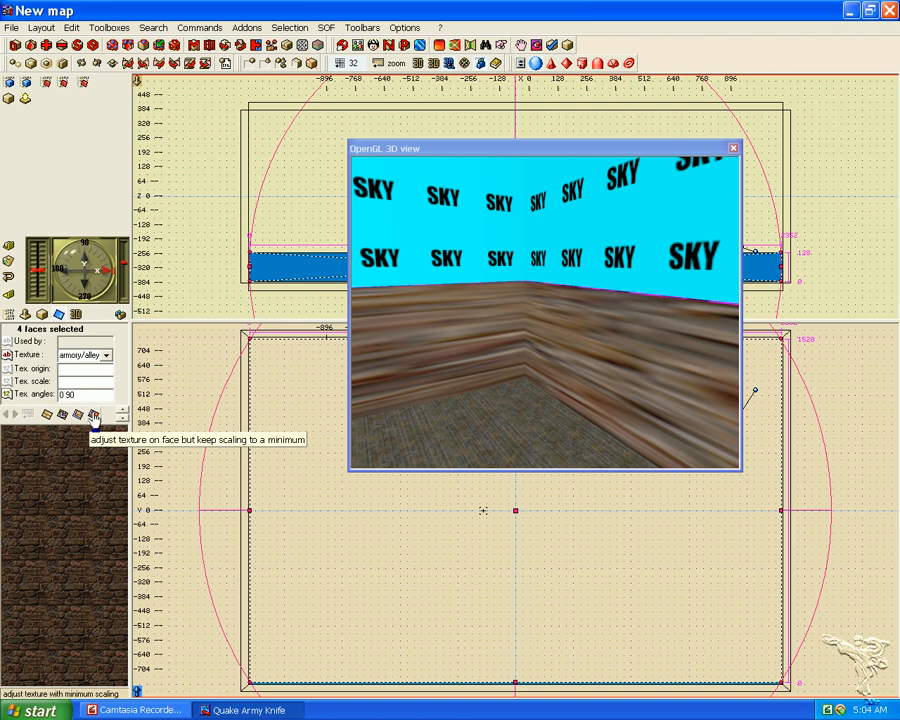
left_click(93, 415)
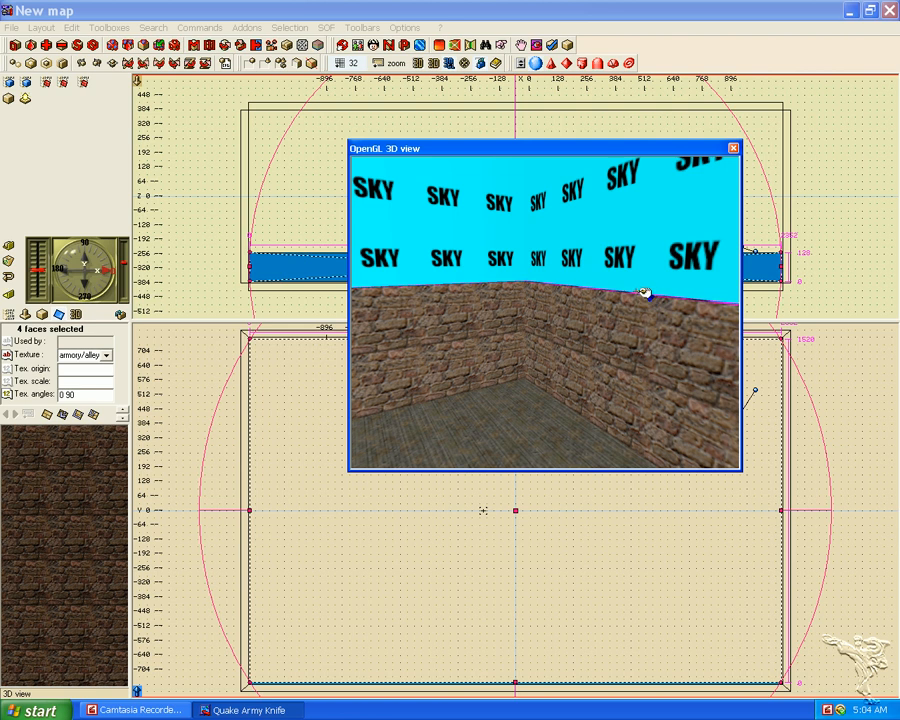
- Apply the armory/con3 texture to the up faces of all four wall cubes
left_click(9, 315)
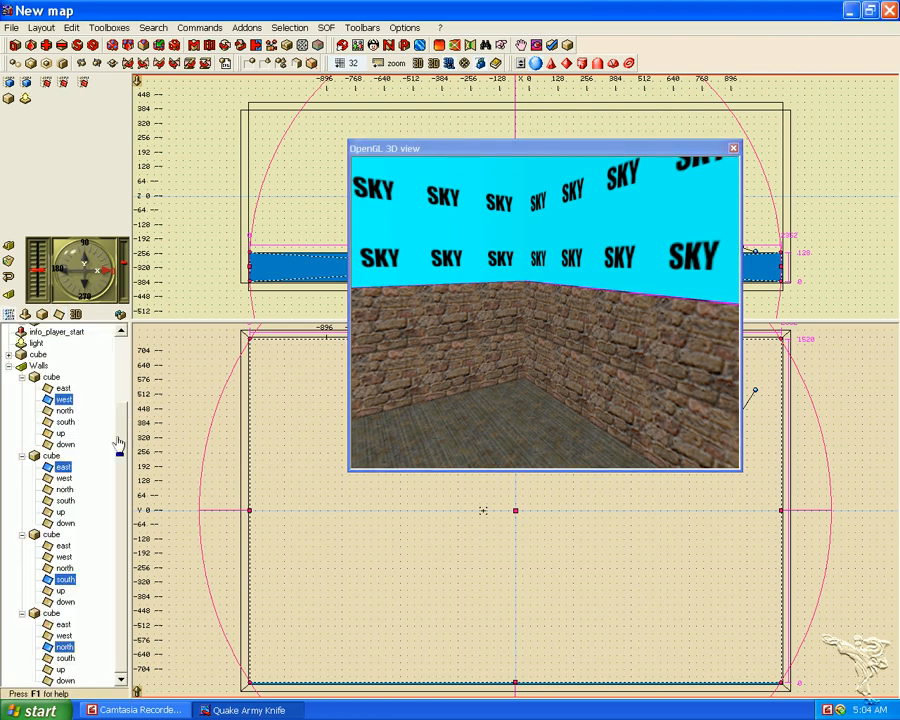
left_click(60, 433)
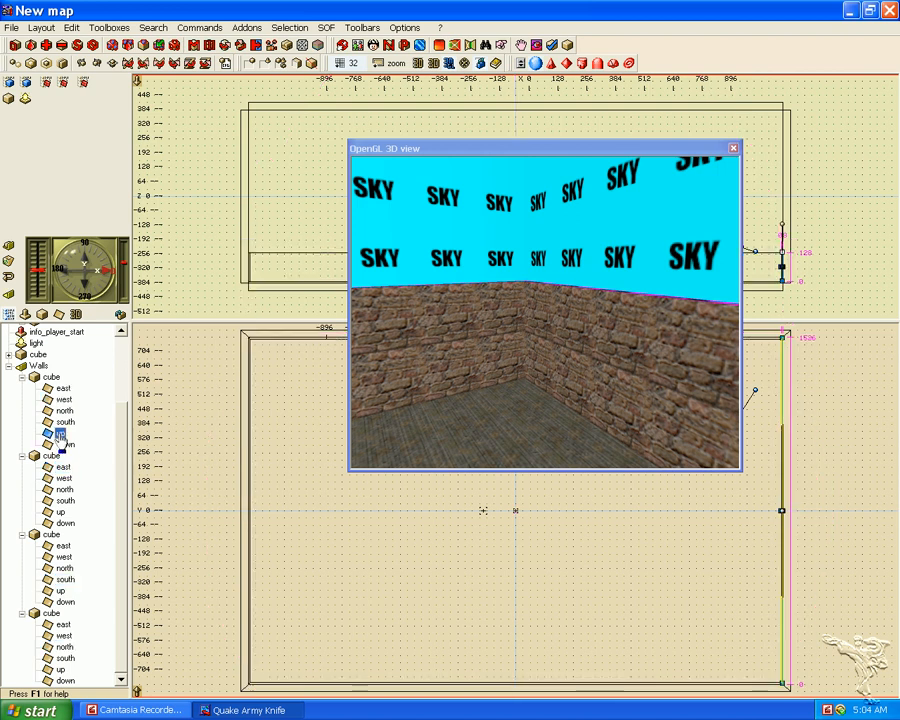
left_click(60, 512, "ctrl")
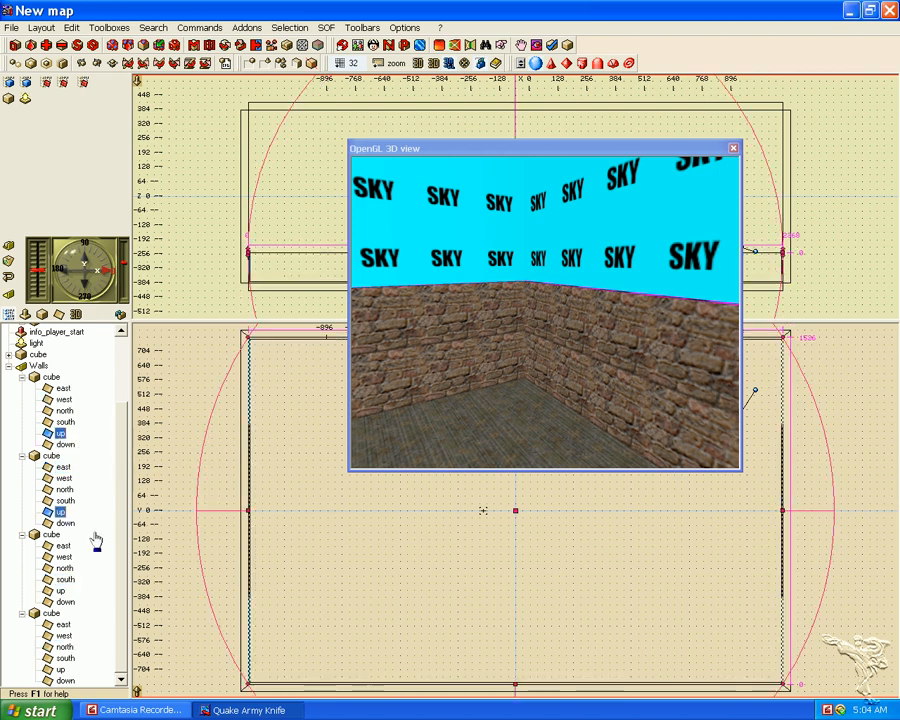
left_click(60, 590, "ctrl")
left_click(60, 669, "ctrl")
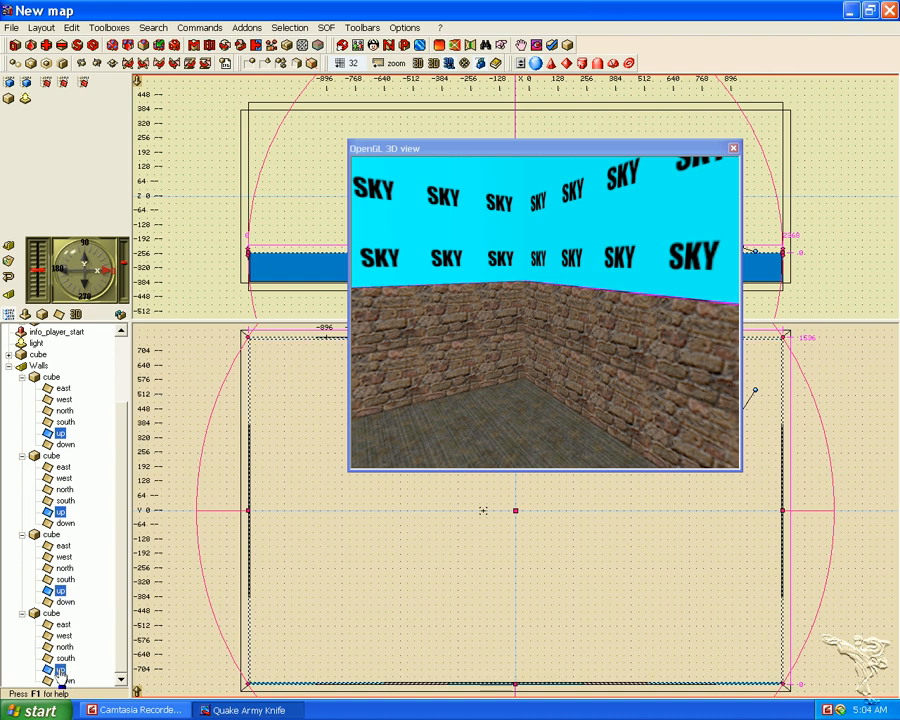
left_click(59, 316)
left_click(78, 525)
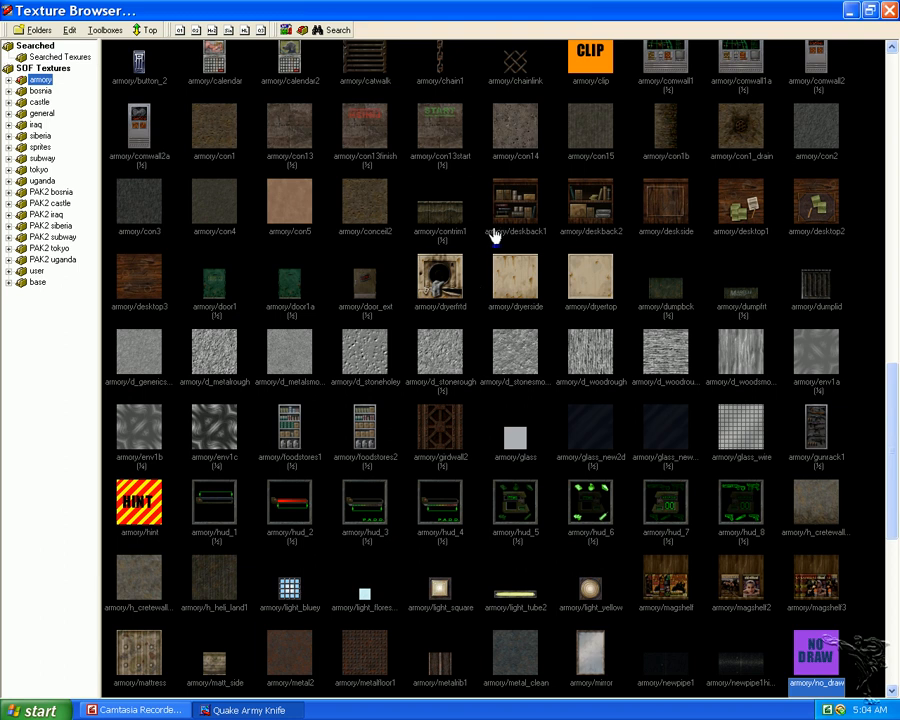
double_click(140, 213)
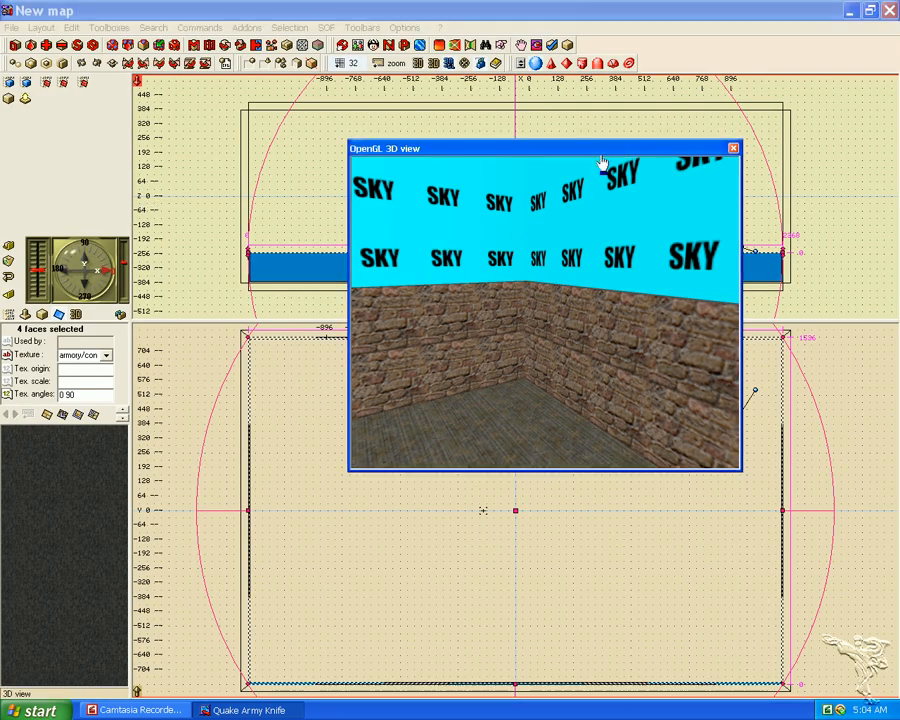
- Inspect the brick walls and their concrete top faces at a room corner in the 3D view, and close the view
left_click_drag(594, 156, 414, 216)
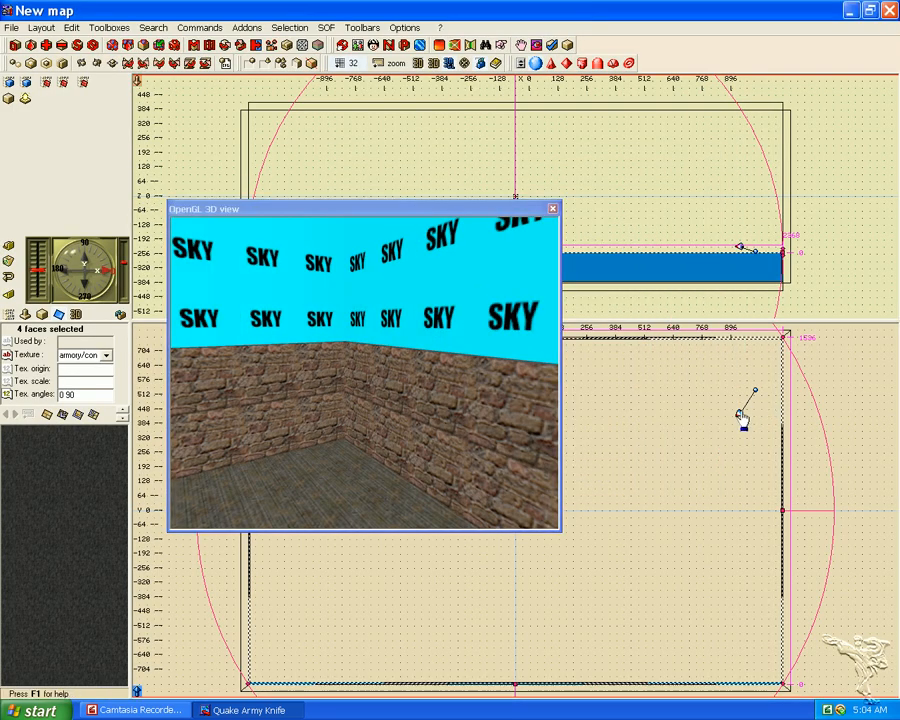
left_click_drag(741, 418, 755, 368)
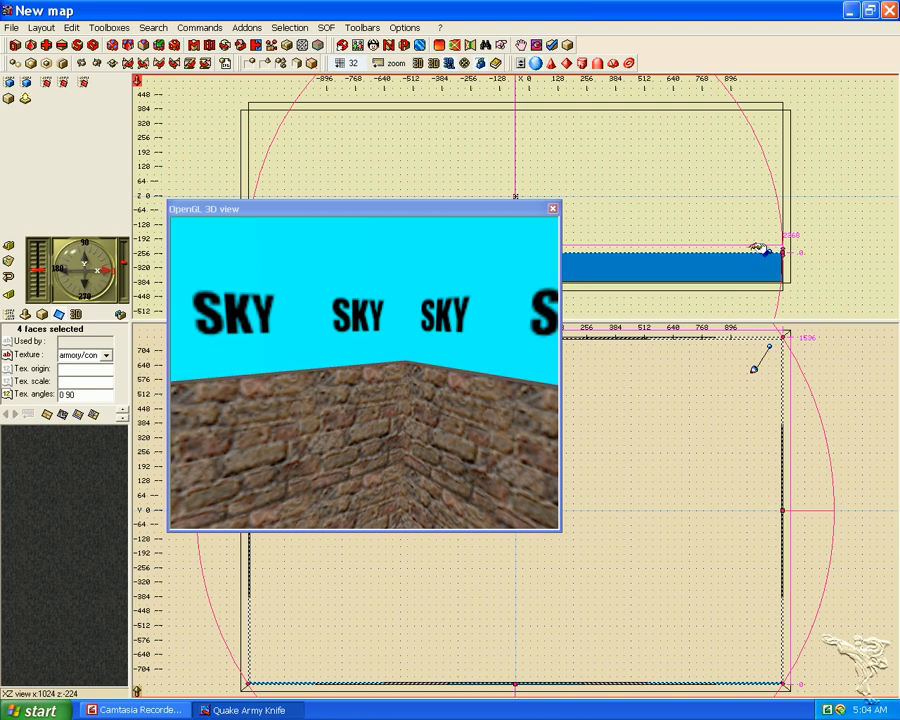
left_click_drag(755, 252, 757, 233)
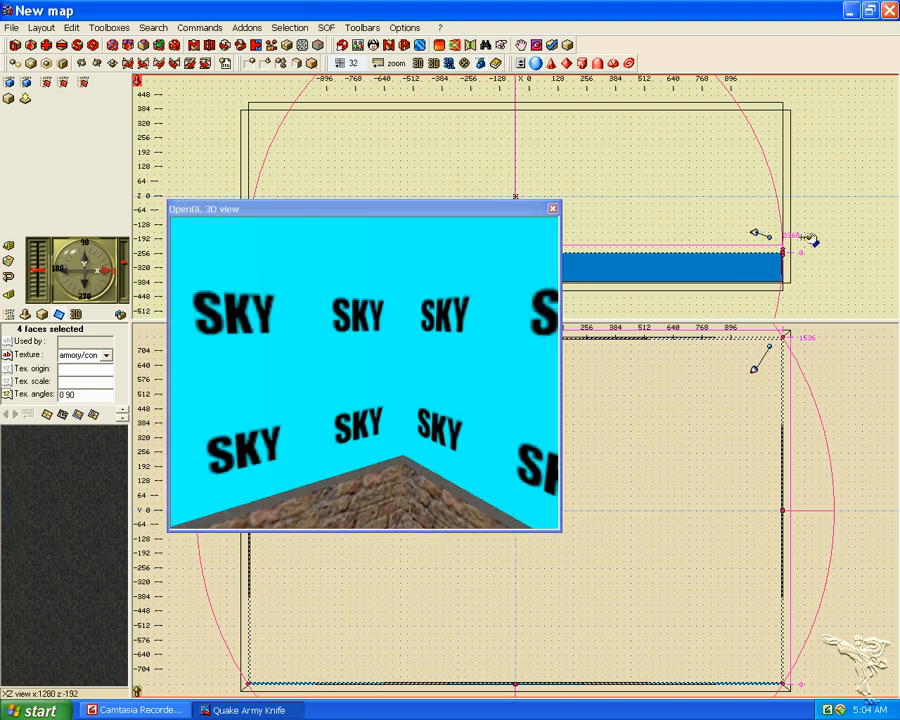
left_click_drag(770, 238, 769, 243)
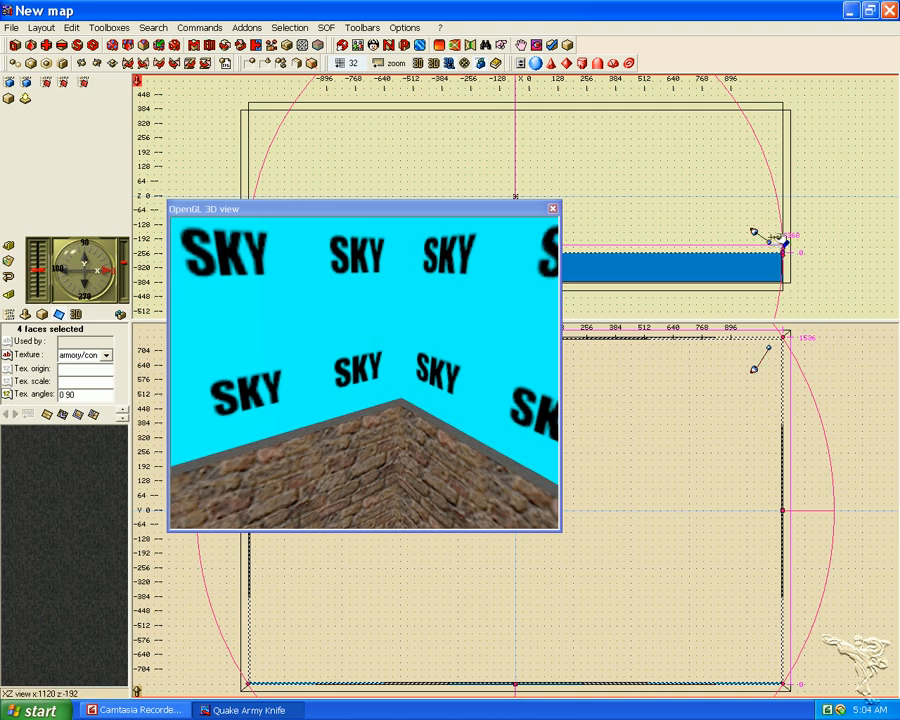
left_click(553, 211)
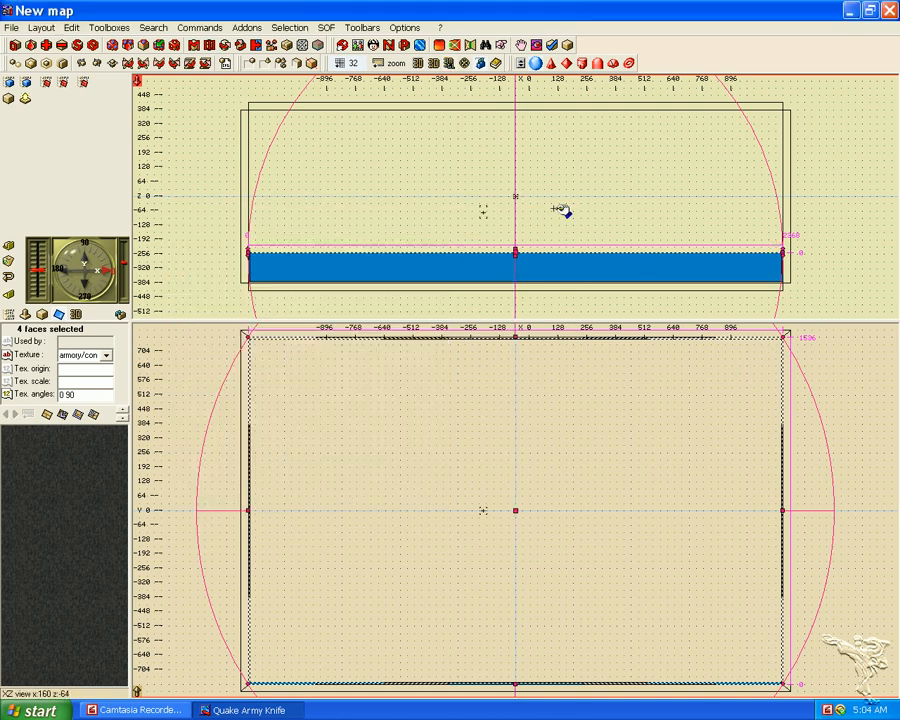
- Clear the face selection and collapse the Walls and Border walls groups in the object tree
left_click(845, 372)
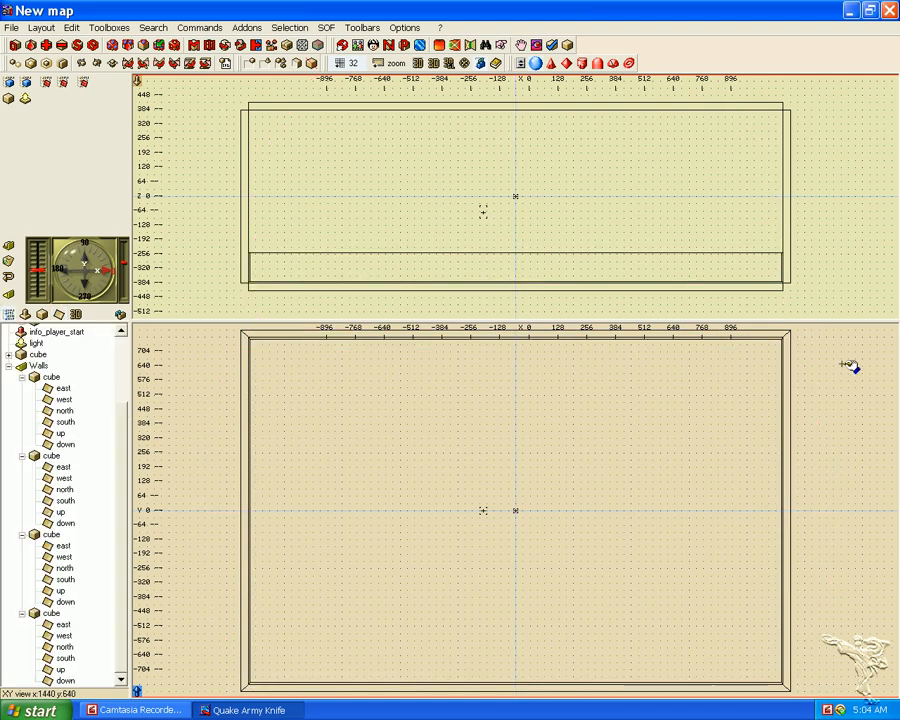
left_click(15, 362)
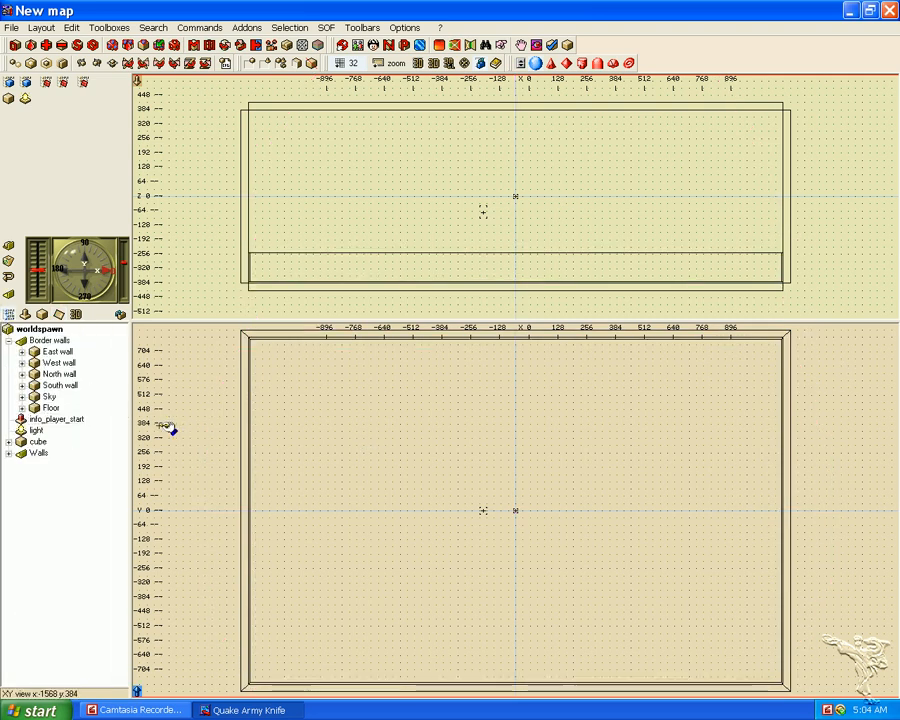
left_click(8, 341)
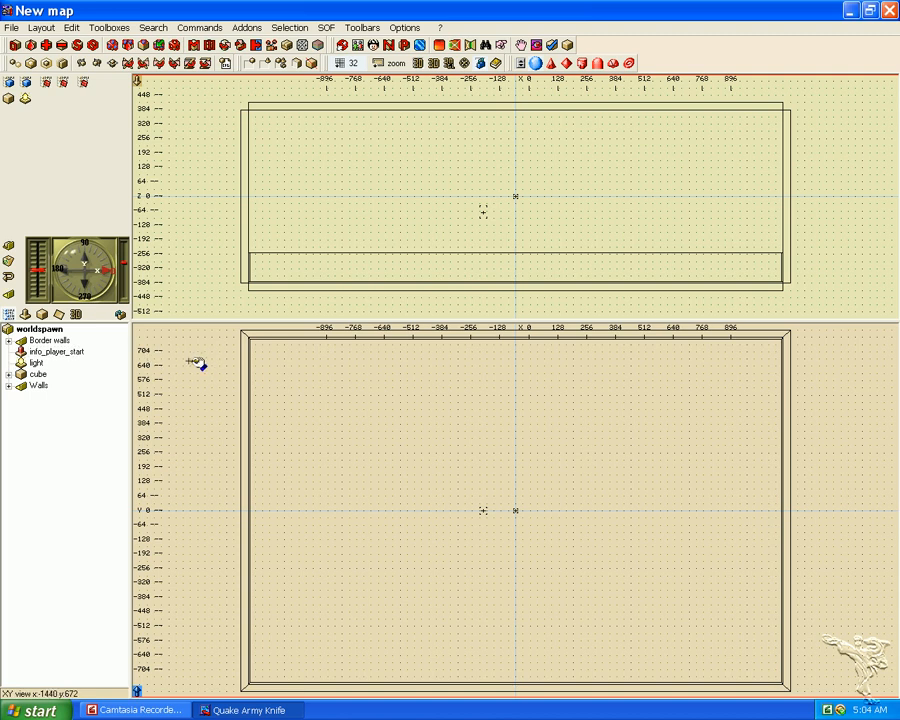
- Review the specifics of the worldspawn entity, including its sky setting, and return to the object tree
left_click(50, 350)
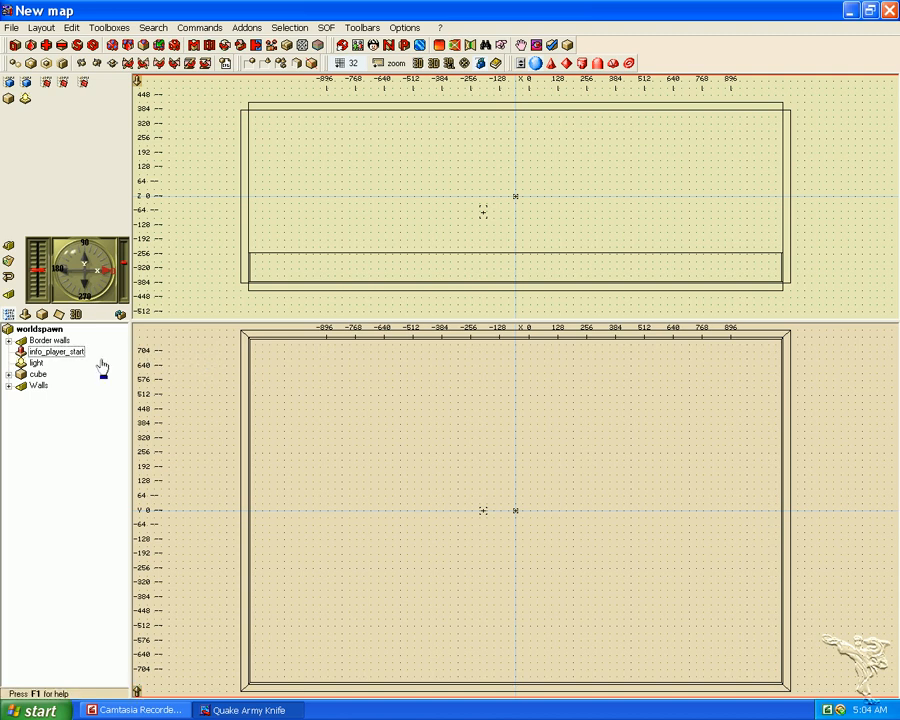
left_click(51, 331)
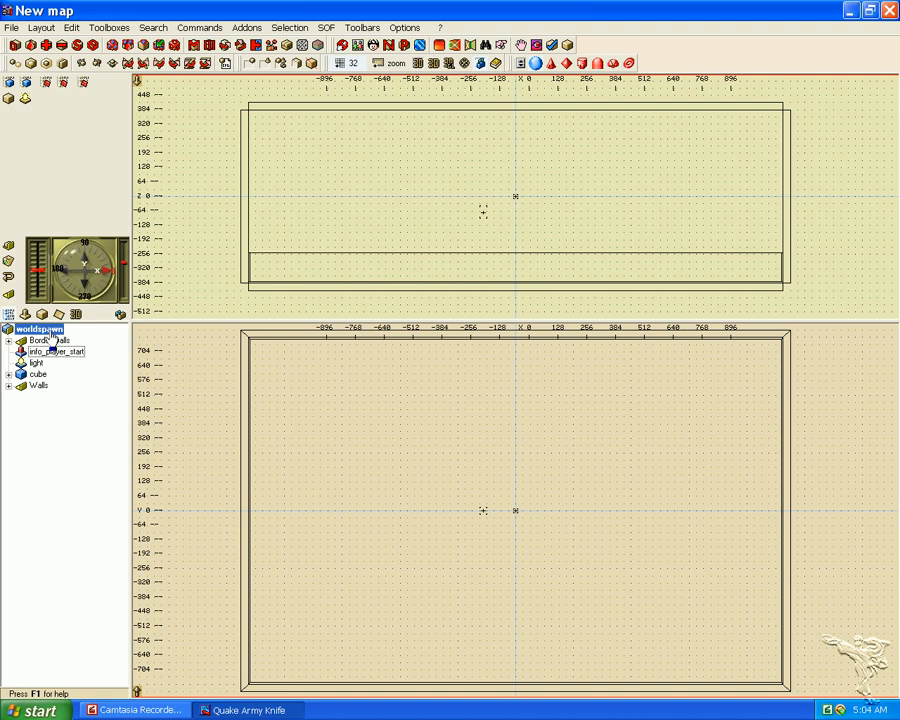
right_click(51, 331)
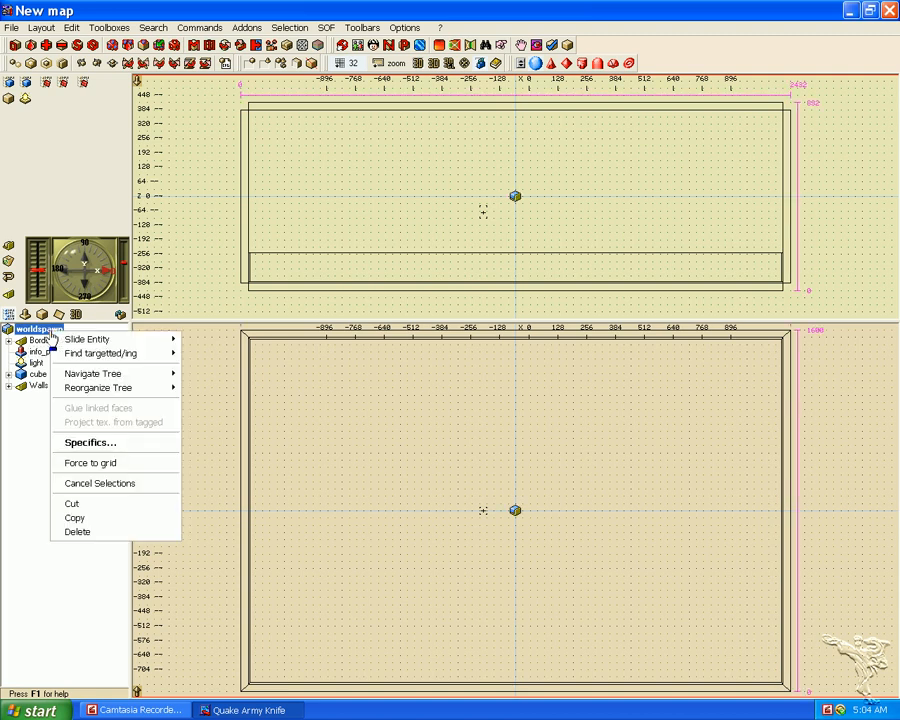
left_click(123, 443)
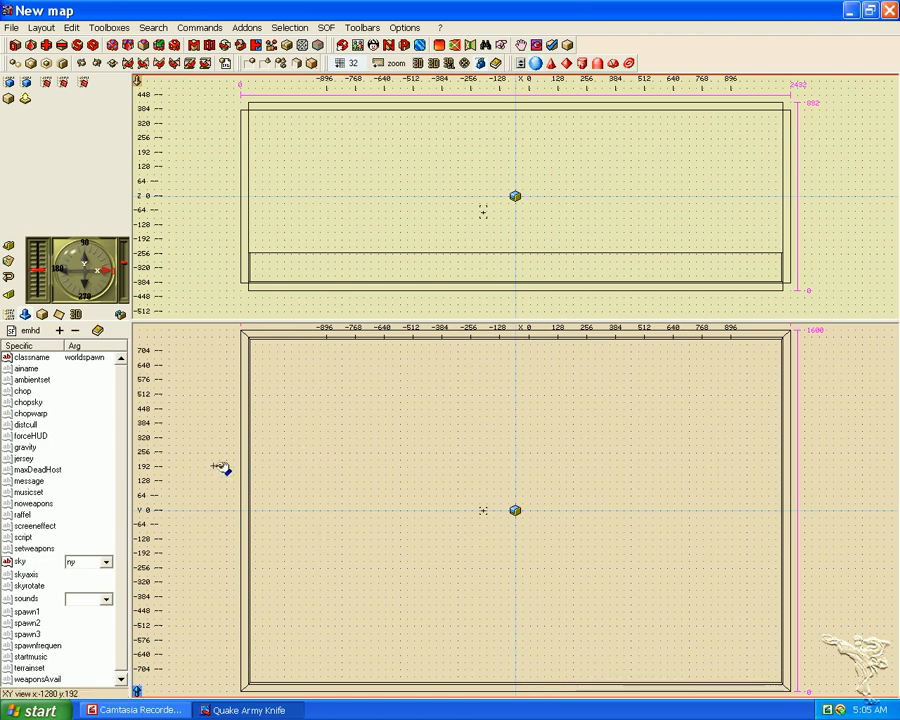
left_click(8, 316)
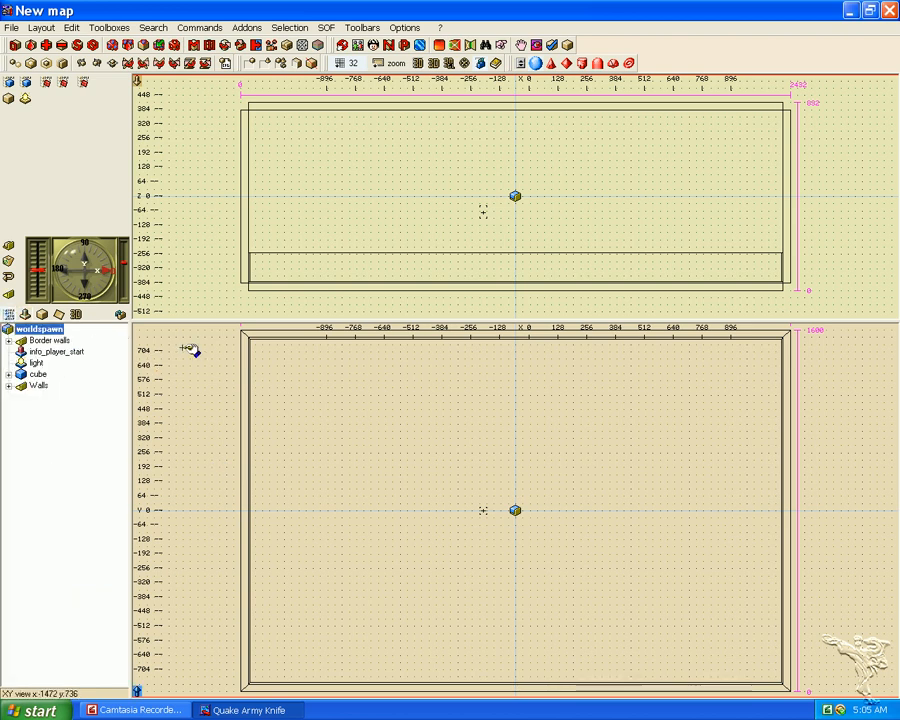
- Add an info_player_deathmatch entity to the map alongside the existing info_player_start
left_click(66, 353)
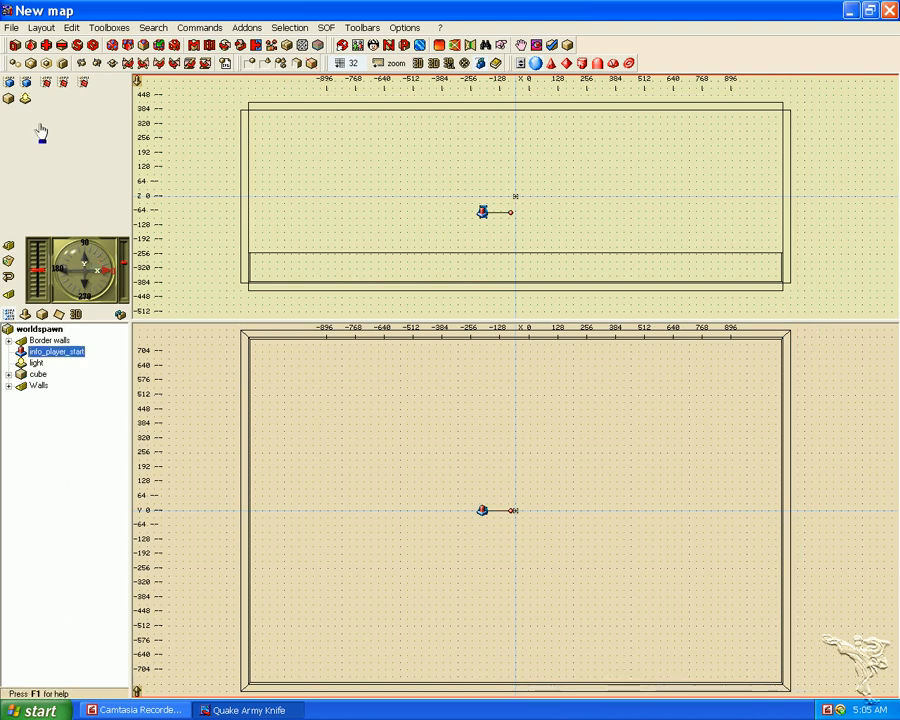
left_click(26, 86)
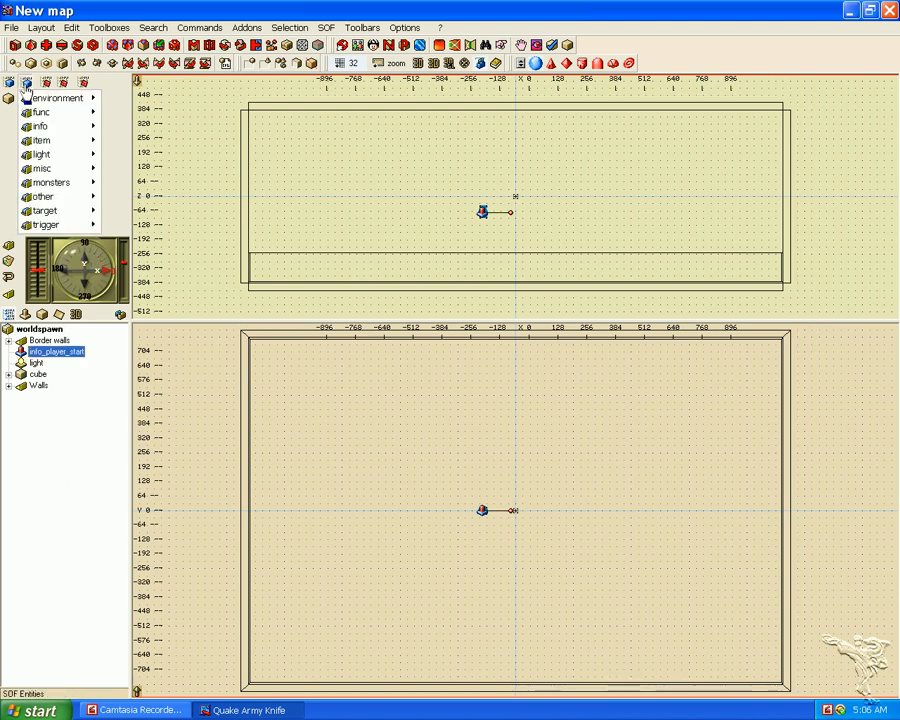
mouse_move(48, 131)
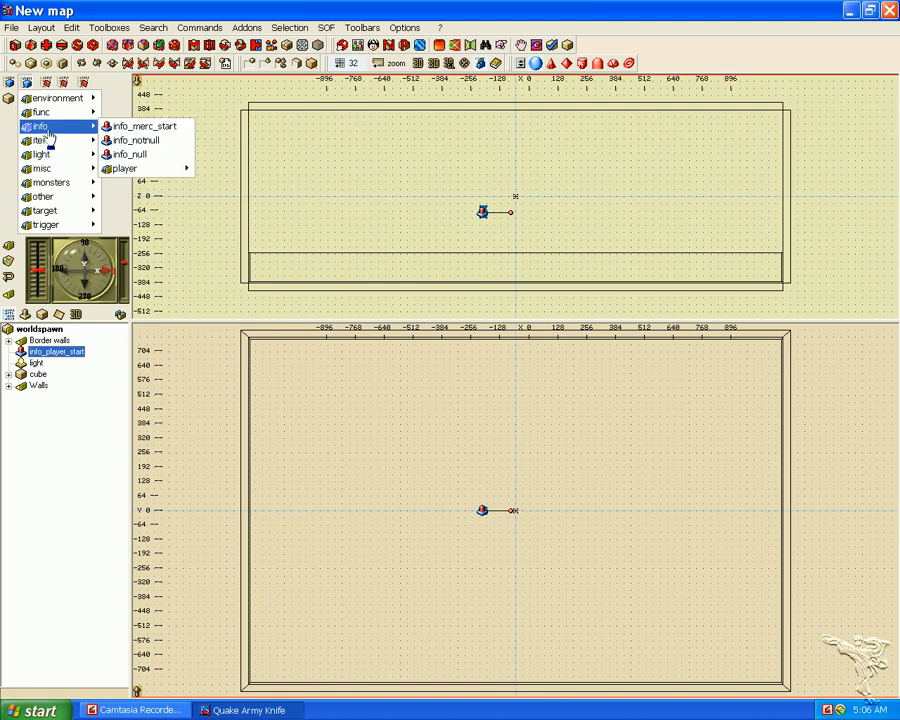
mouse_move(145, 171)
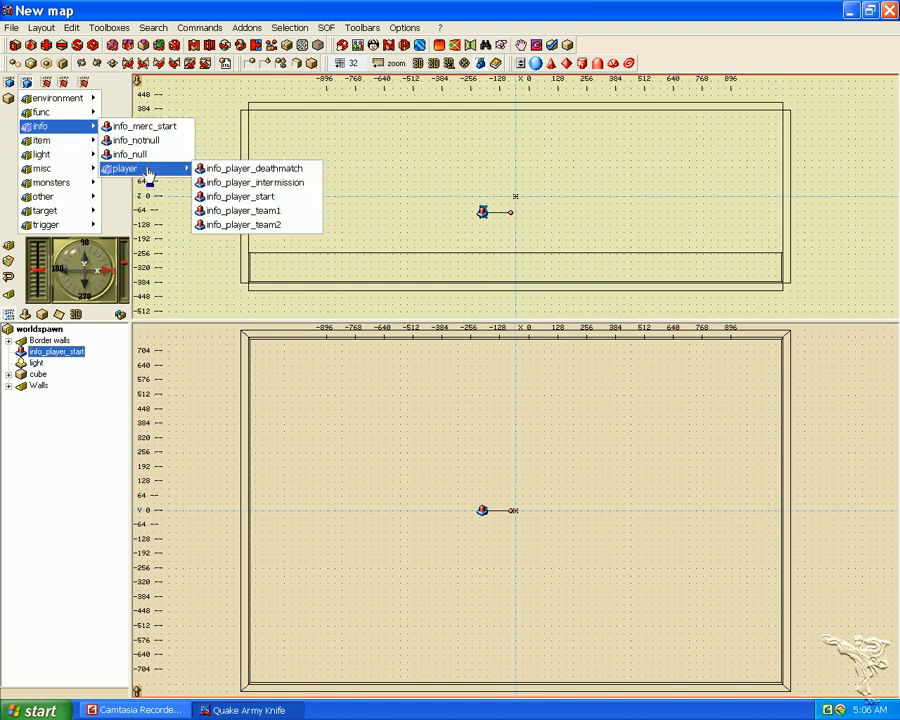
left_click(258, 170)
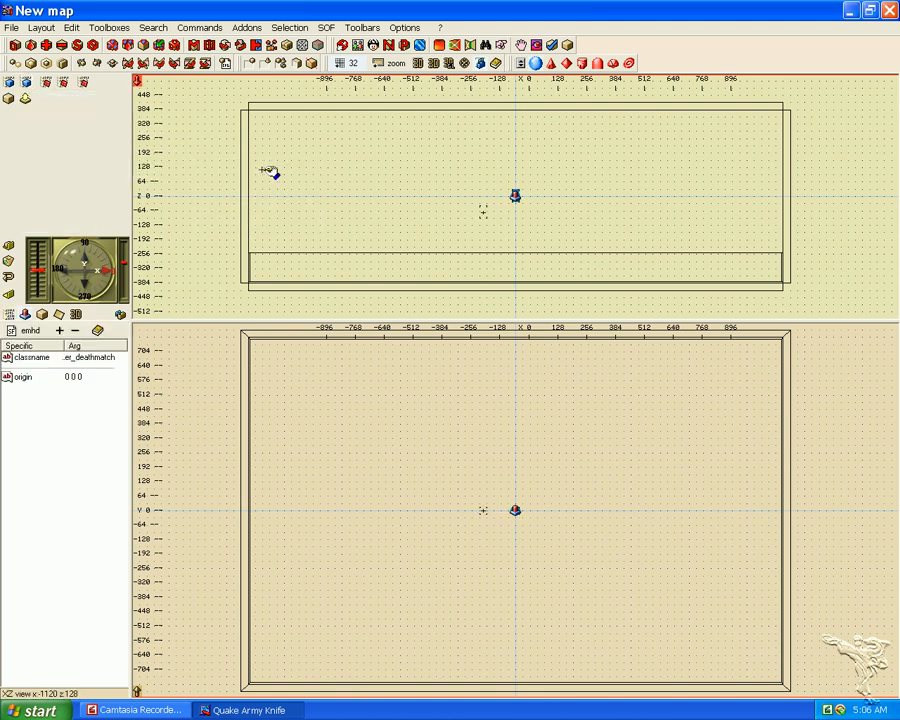
- Add an angle specific with the value 90 to the info_player_deathmatch entity
left_click(59, 330)
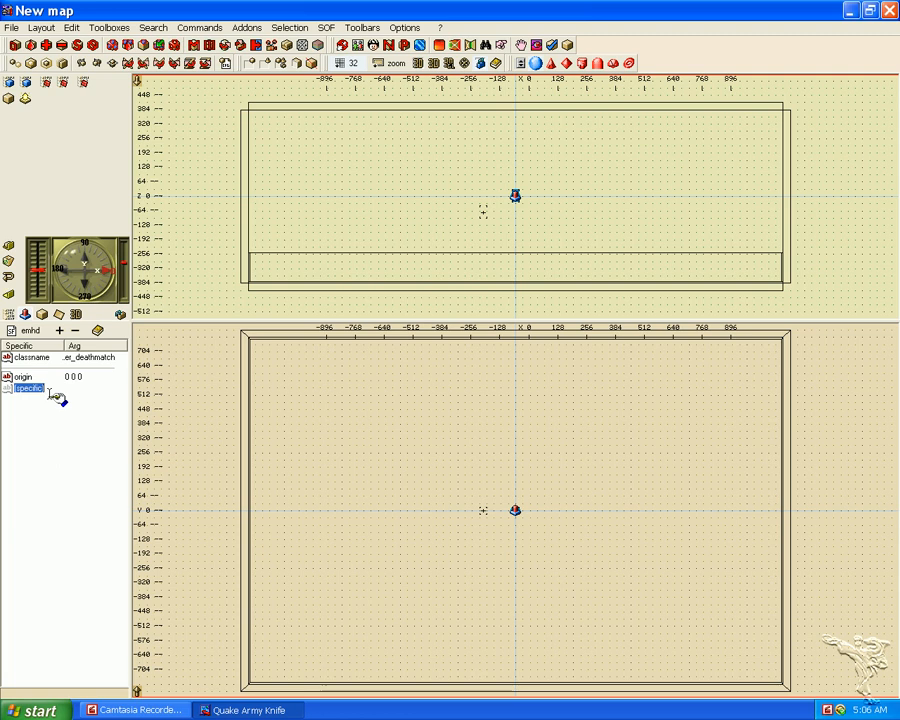
type("angle")
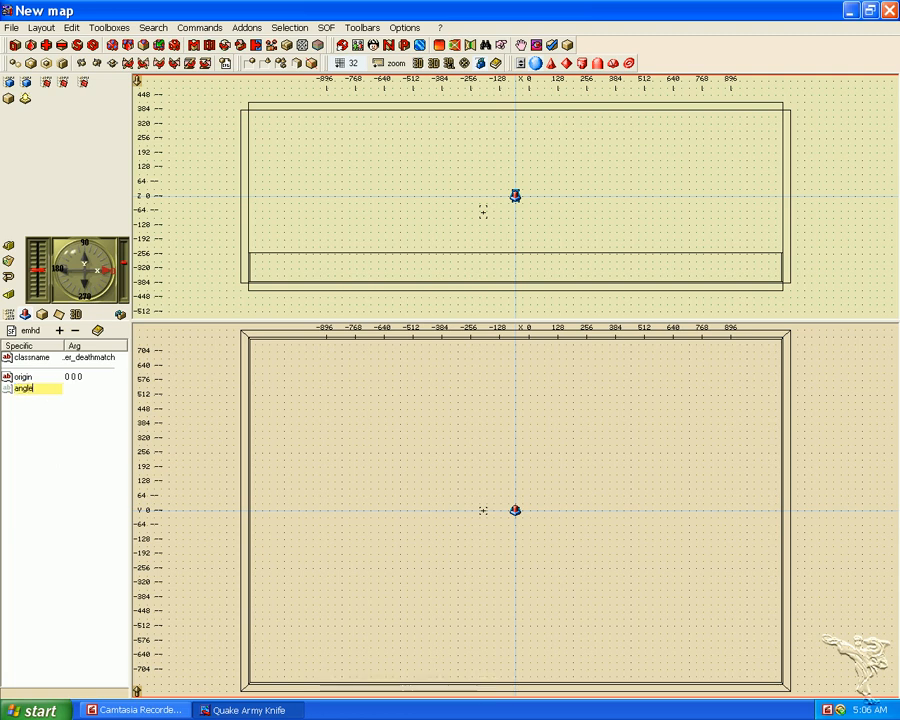
key("Tab")
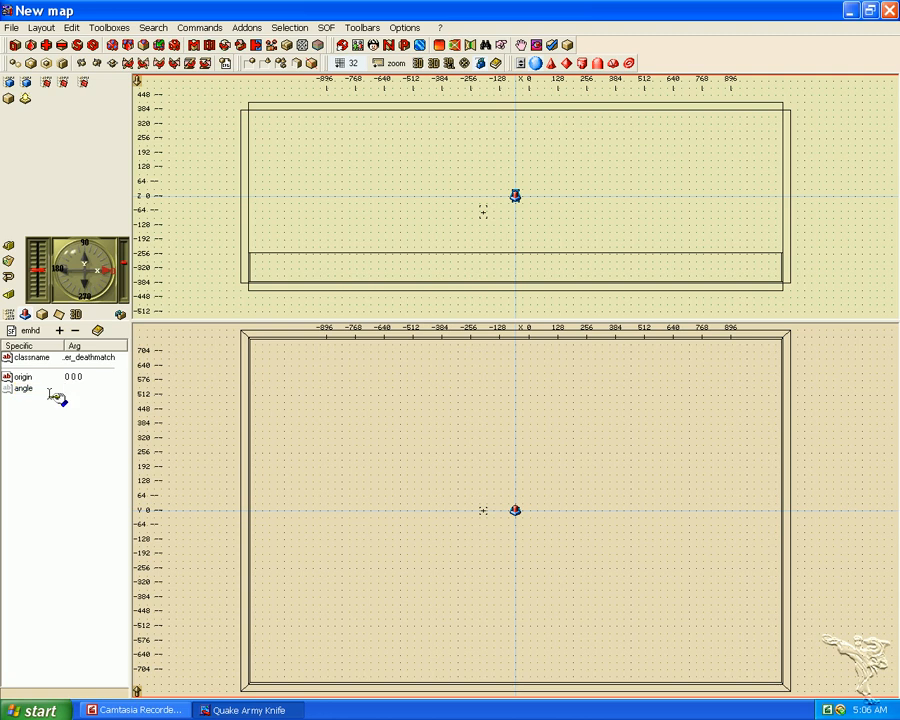
type("90")
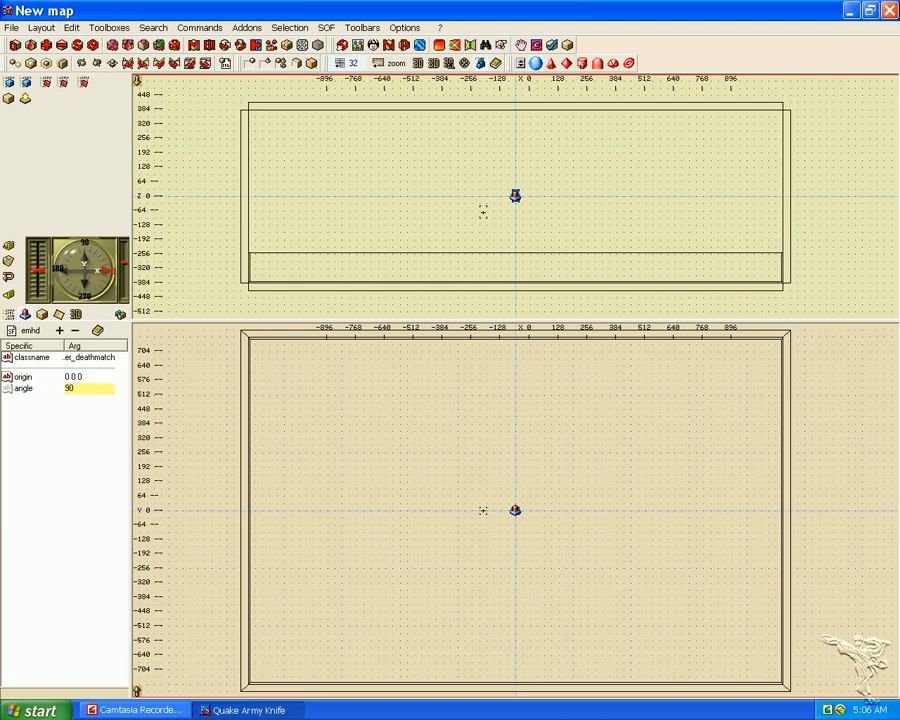
key("Return")
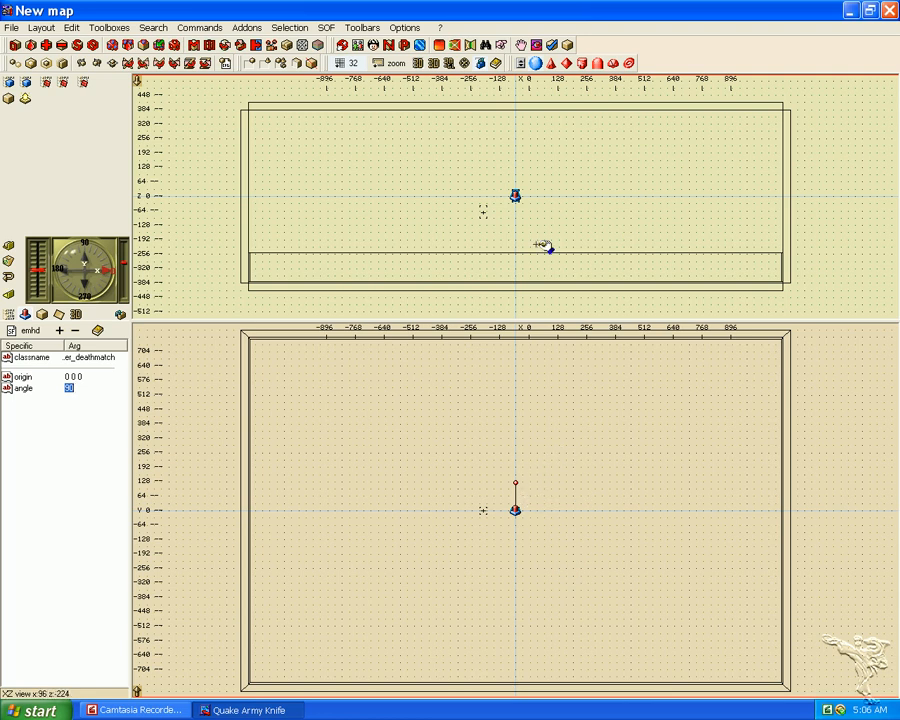
- Lower the deathmatch spawn to origin 0 0 -352 just above the floor, using grid 8 for the final adjustment, and restore the grid to 32
left_click_drag(516, 198, 516, 263)
left_click(537, 45)
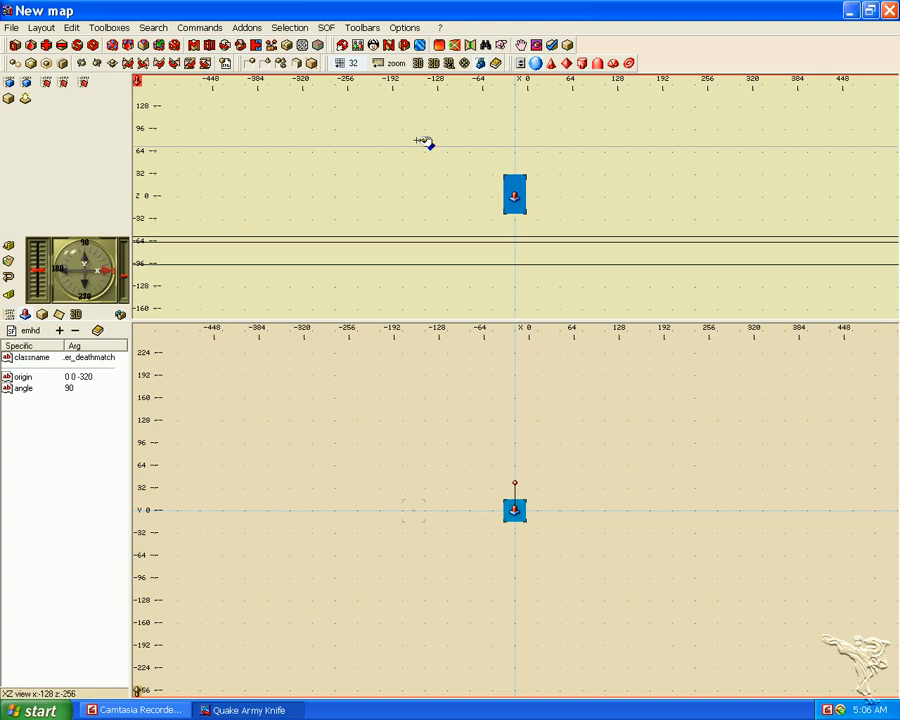
left_click(343, 63)
left_click(404, 222)
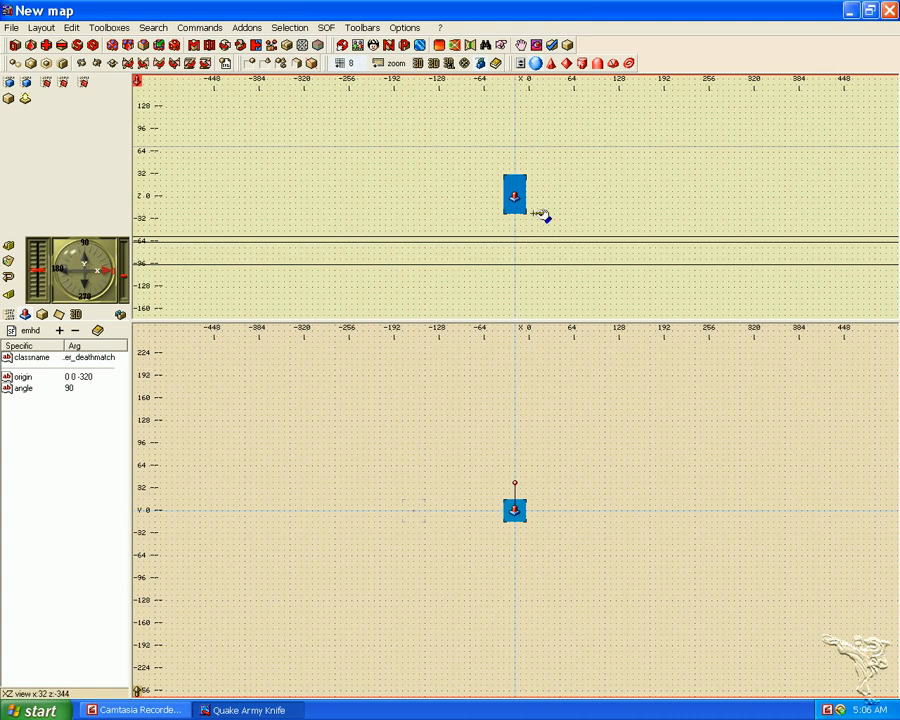
left_click_drag(515, 197, 518, 220)
left_click(339, 66)
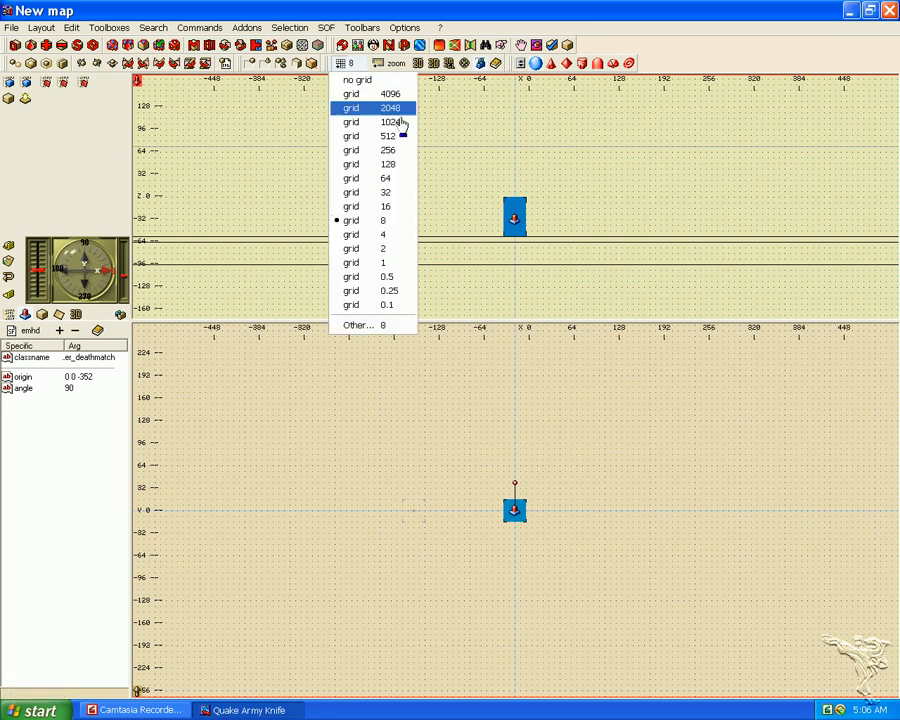
left_click(394, 194)
left_click(400, 72)
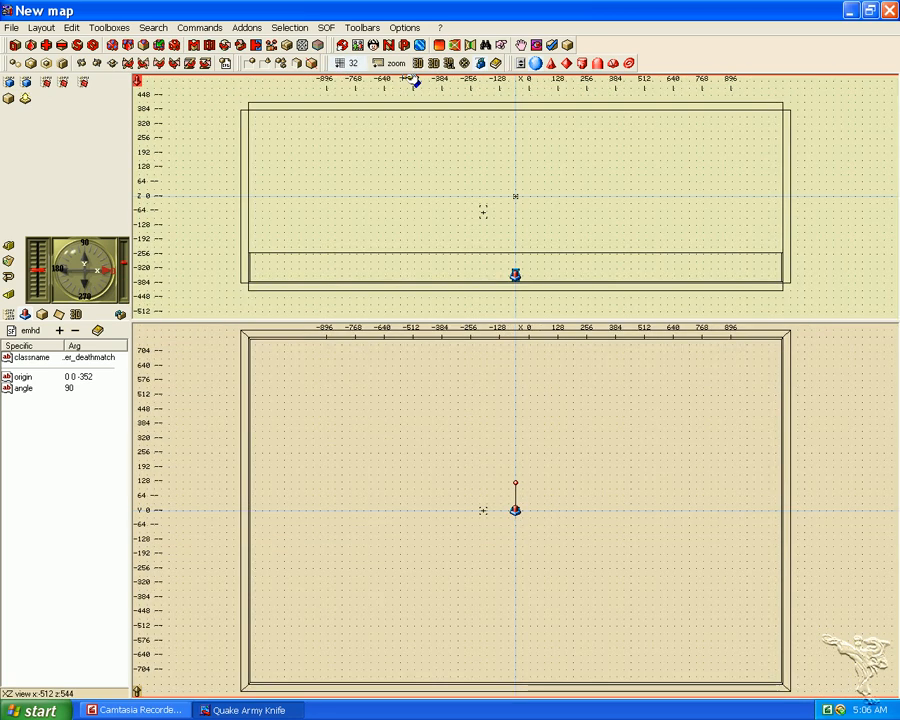
- Open the specifics of the light entity and set its light value to 1000
left_click(776, 418)
left_click(36, 374)
right_click(38, 376)
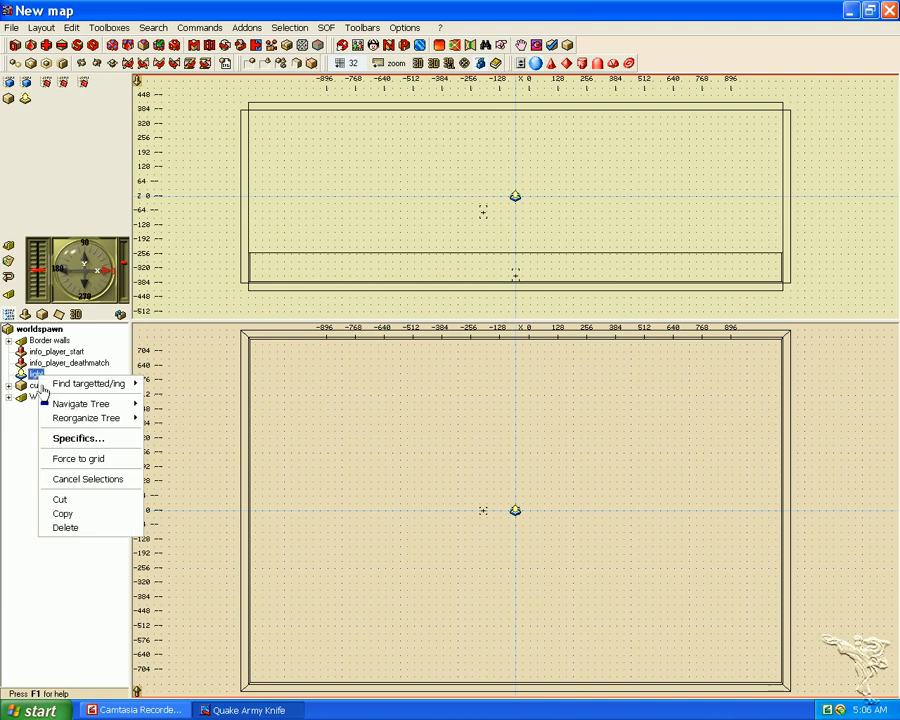
left_click(102, 439)
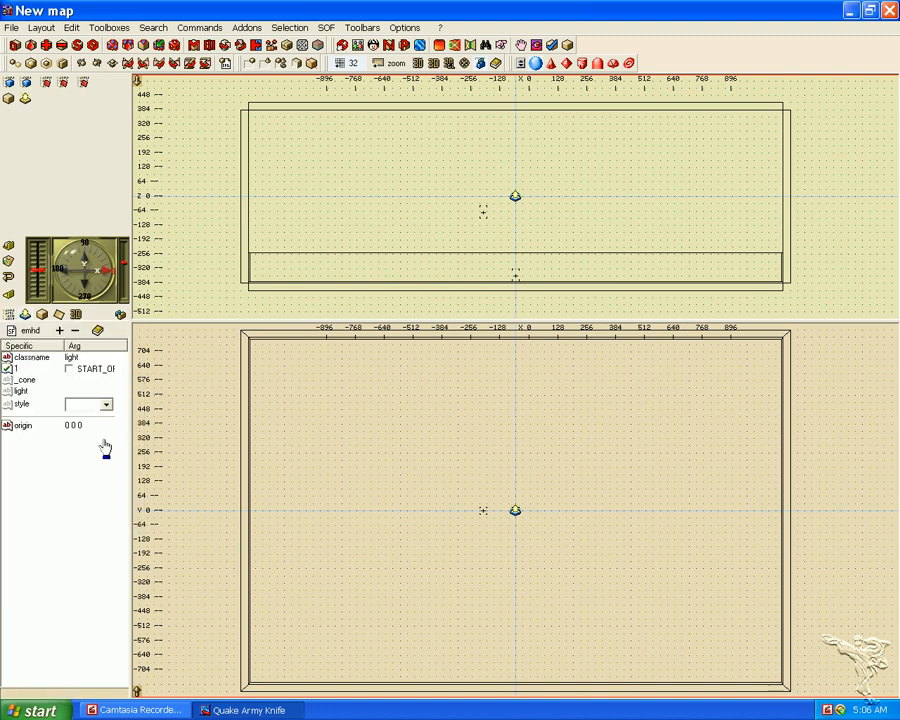
left_click(78, 391)
type("1000")
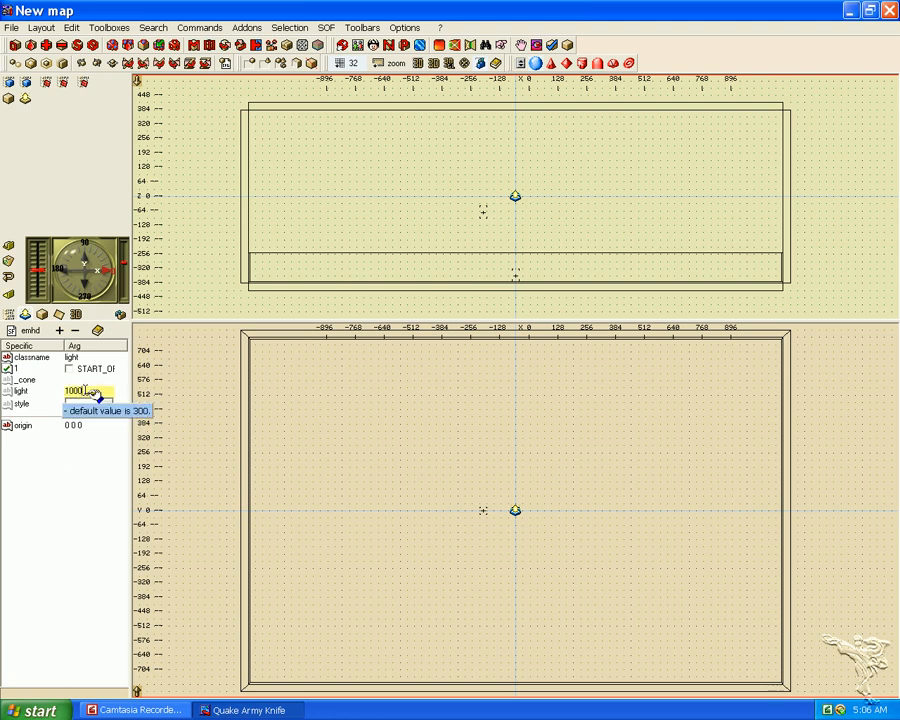
key("Return")
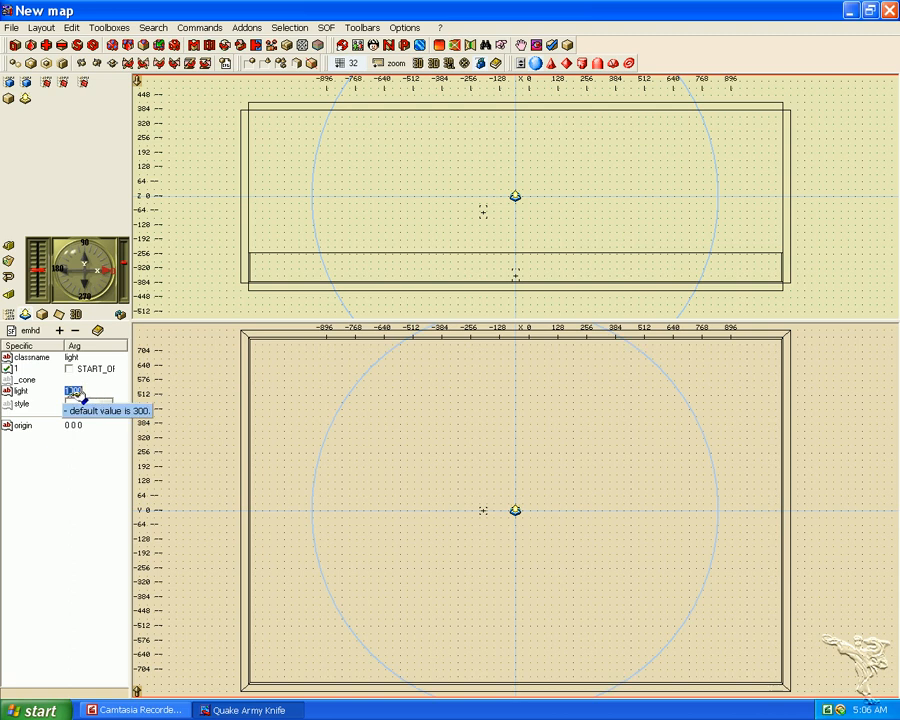
- Set the light entity's light value to 2000, check its radius against the whole room, and deselect it
left_click(70, 391)
key("BackSpace")
type("2000")
key("Return")
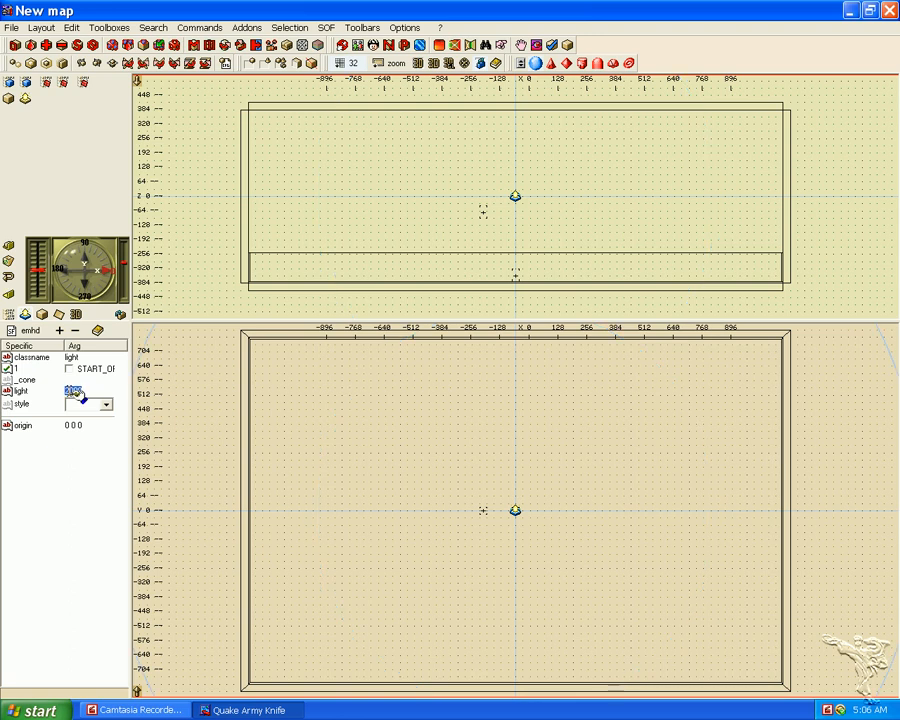
left_click(124, 270)
left_click_drag(124, 266, 124, 260)
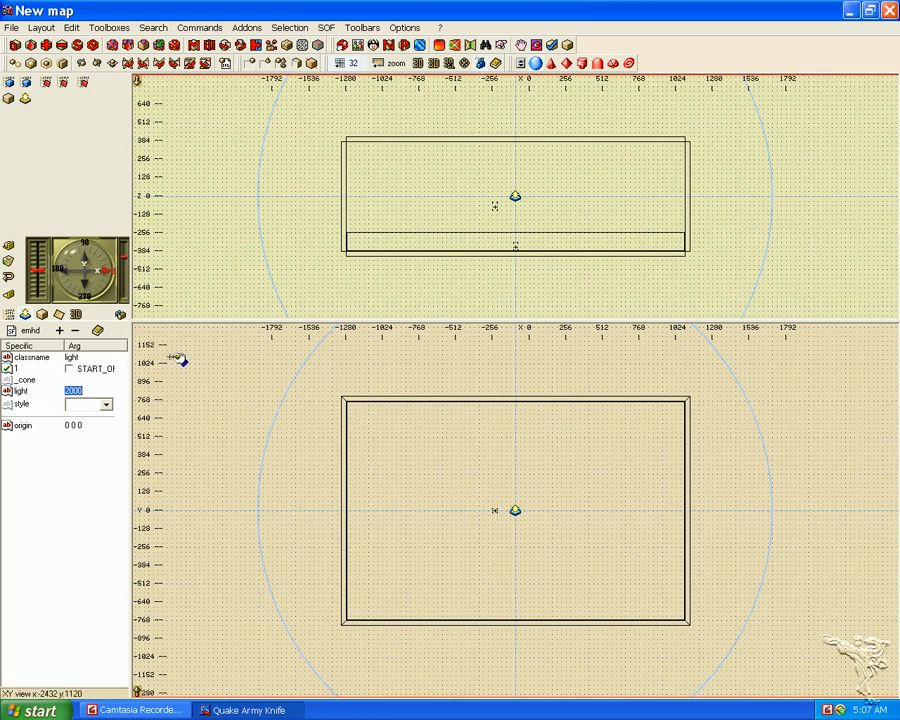
left_click(226, 386)
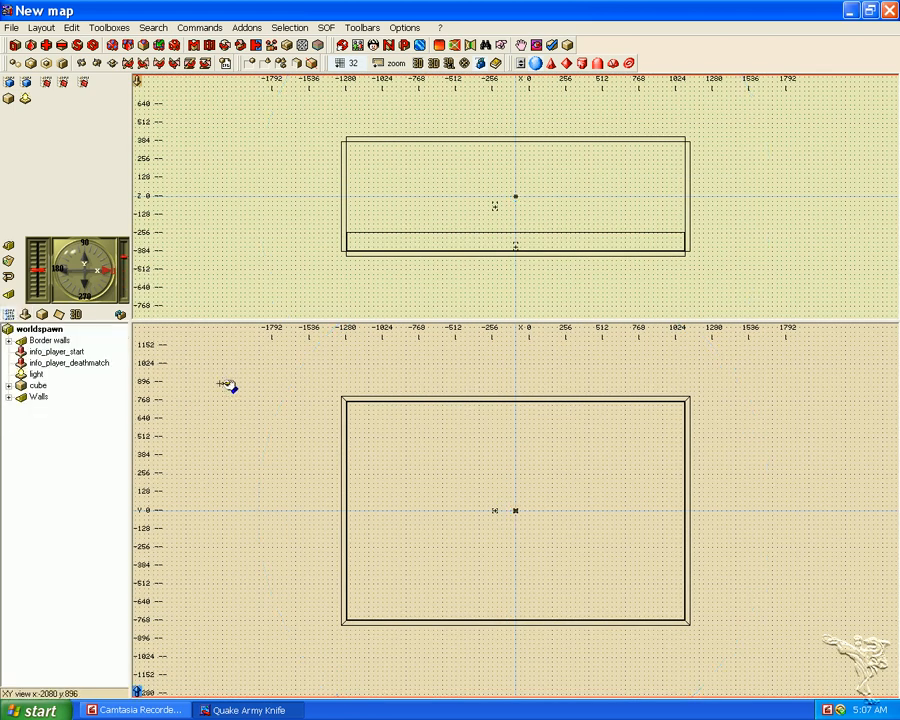